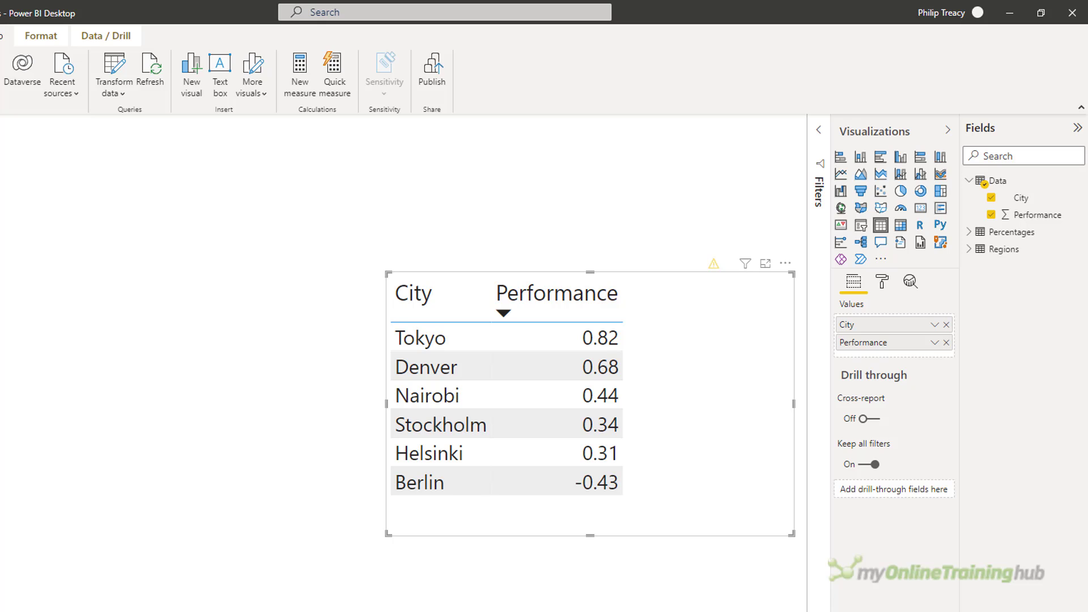
- Open the background color conditional formatting for the Performance field and examine the choices for format style, application scope and summarization
click(933, 343)
mouse_move(845, 419)
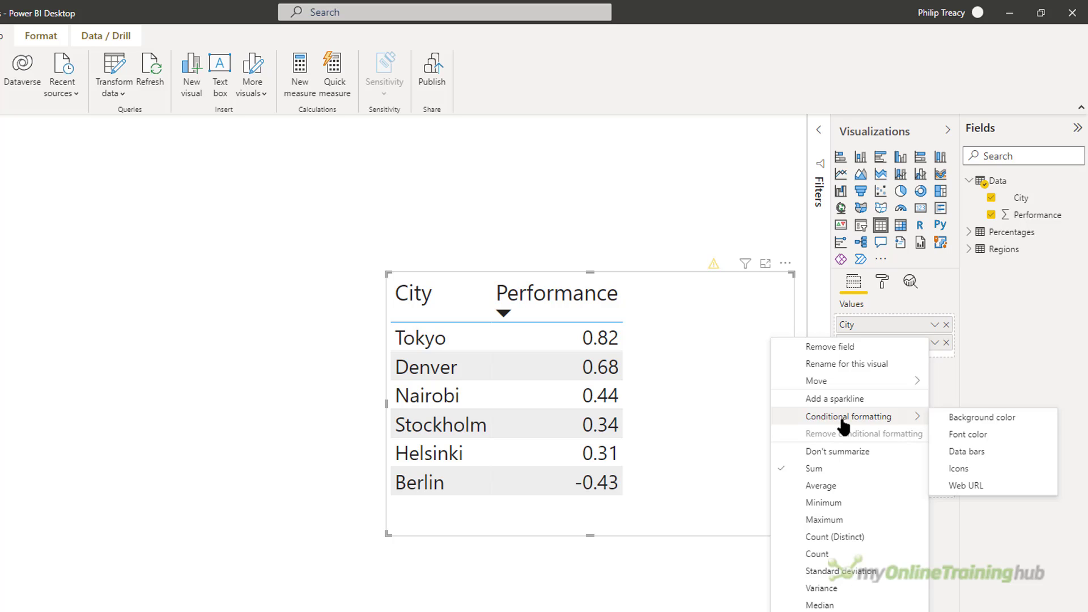
click(979, 419)
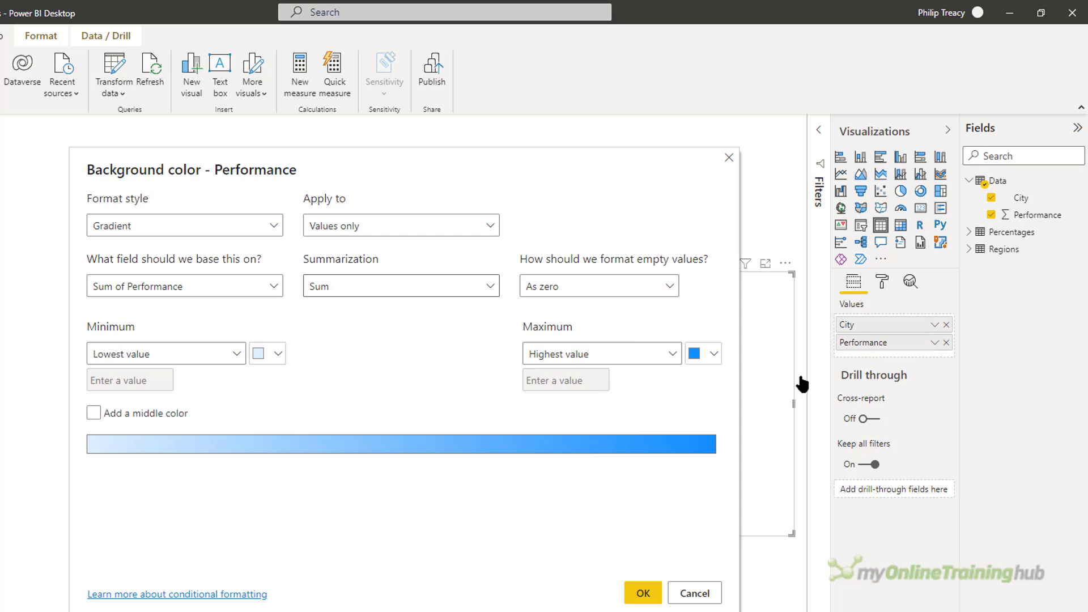
click(187, 228)
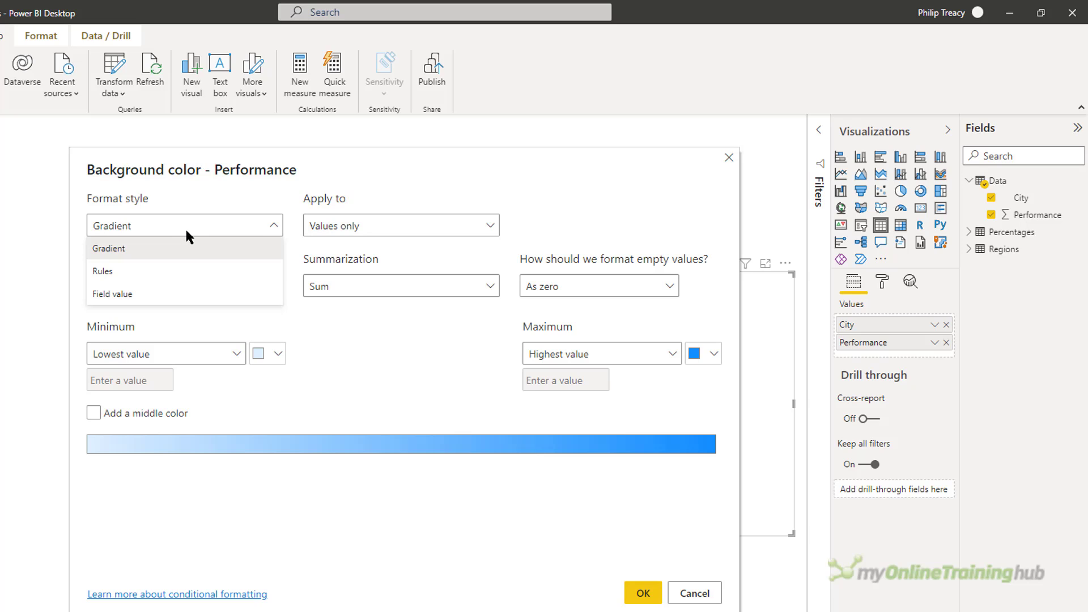
click(203, 191)
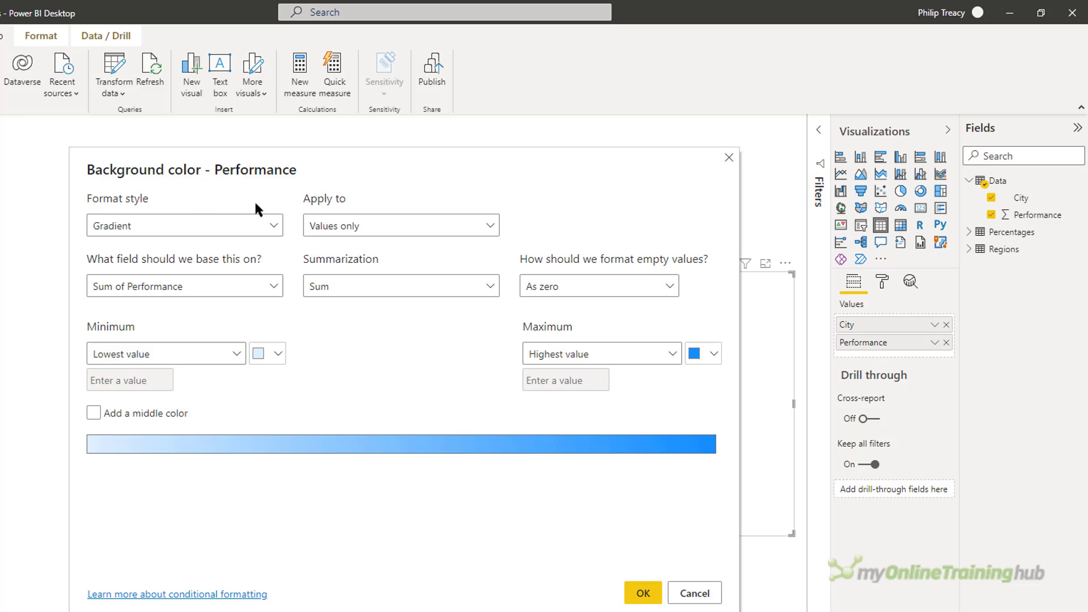
click(387, 232)
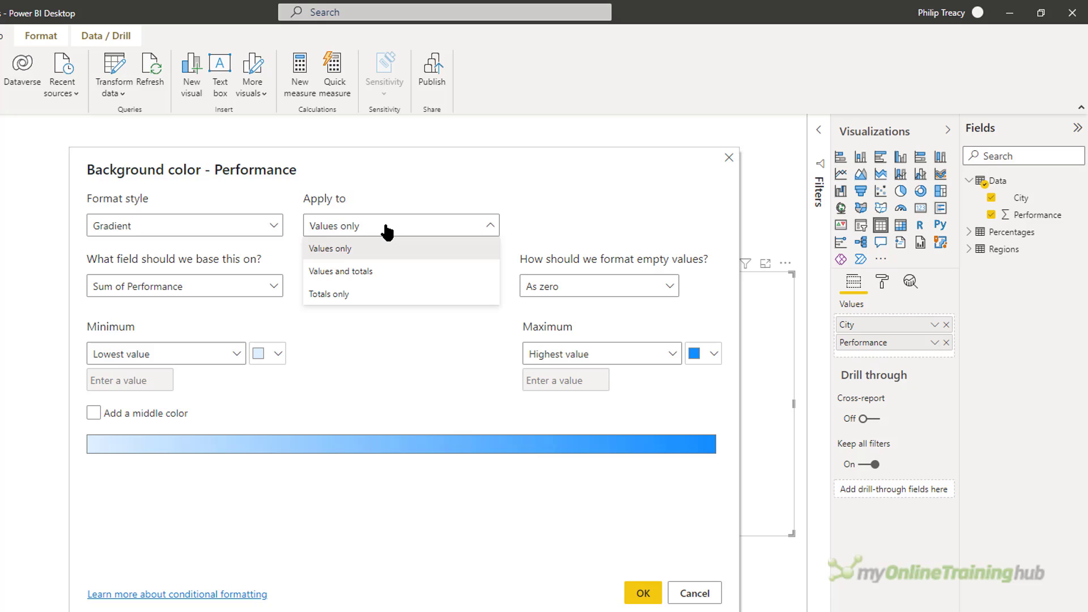
click(435, 165)
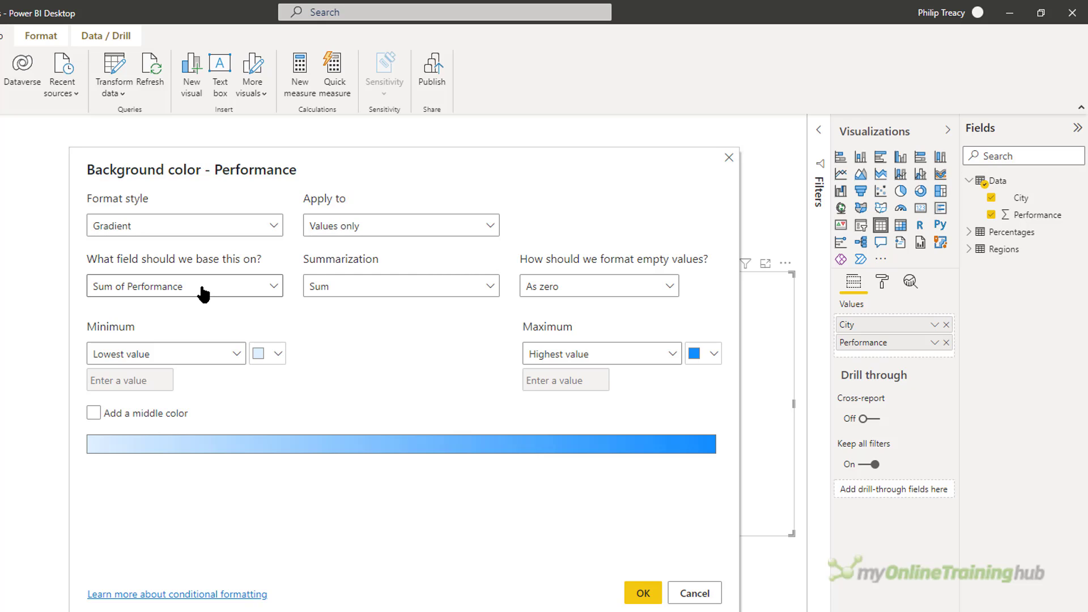
click(373, 293)
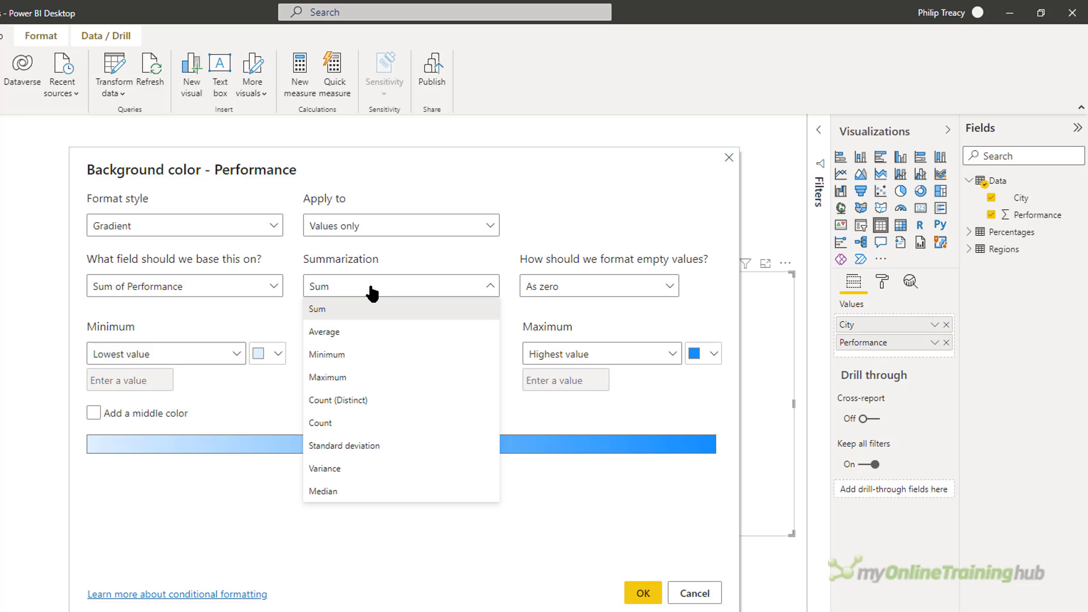
click(561, 235)
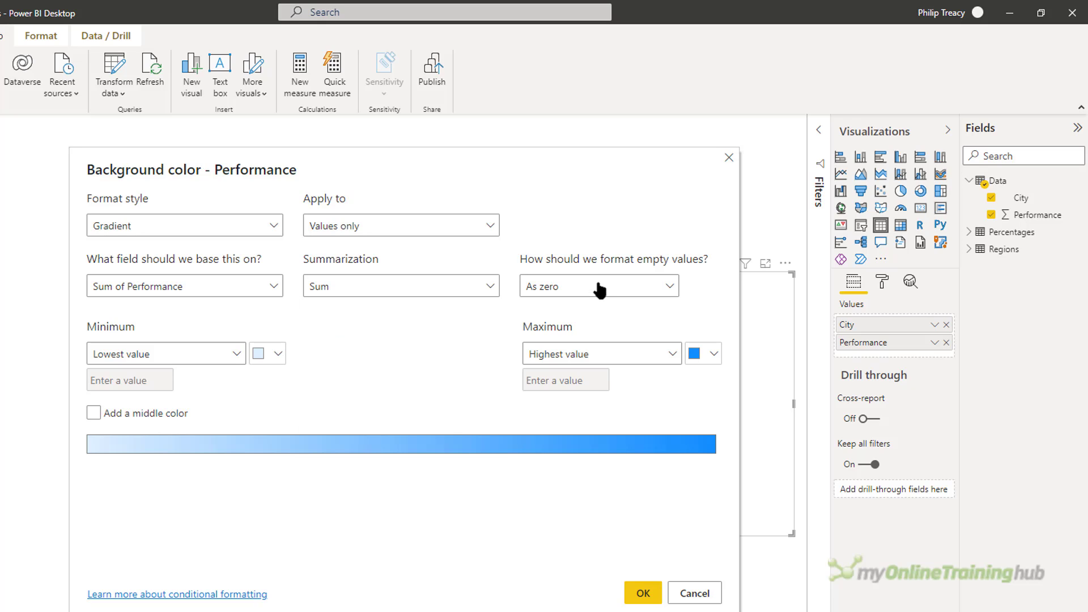
- Try formatting empty values with a specific color, and return them to As zero
click(601, 295)
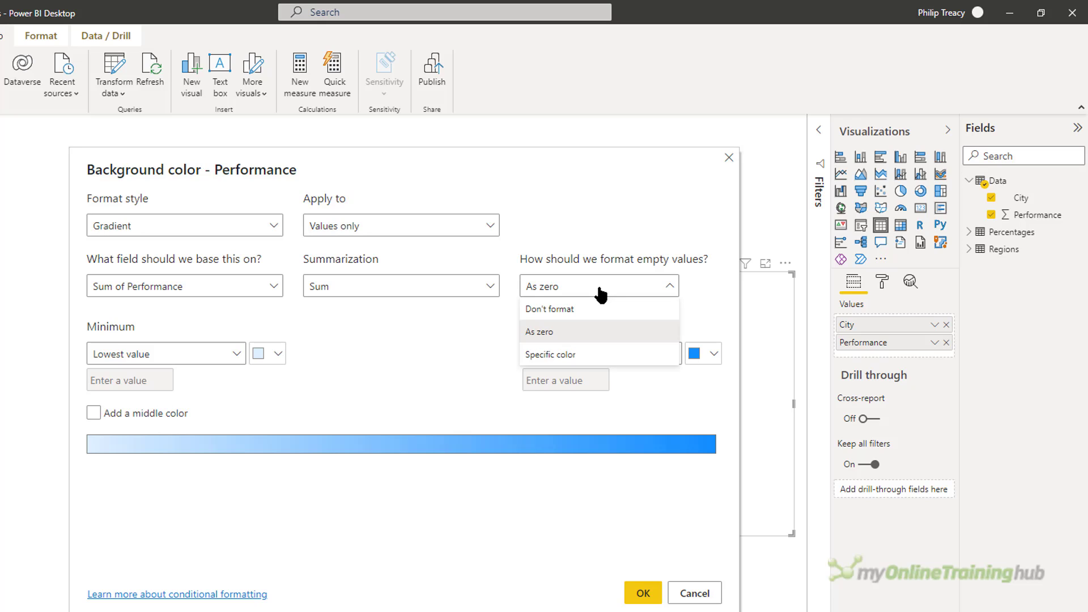
click(595, 355)
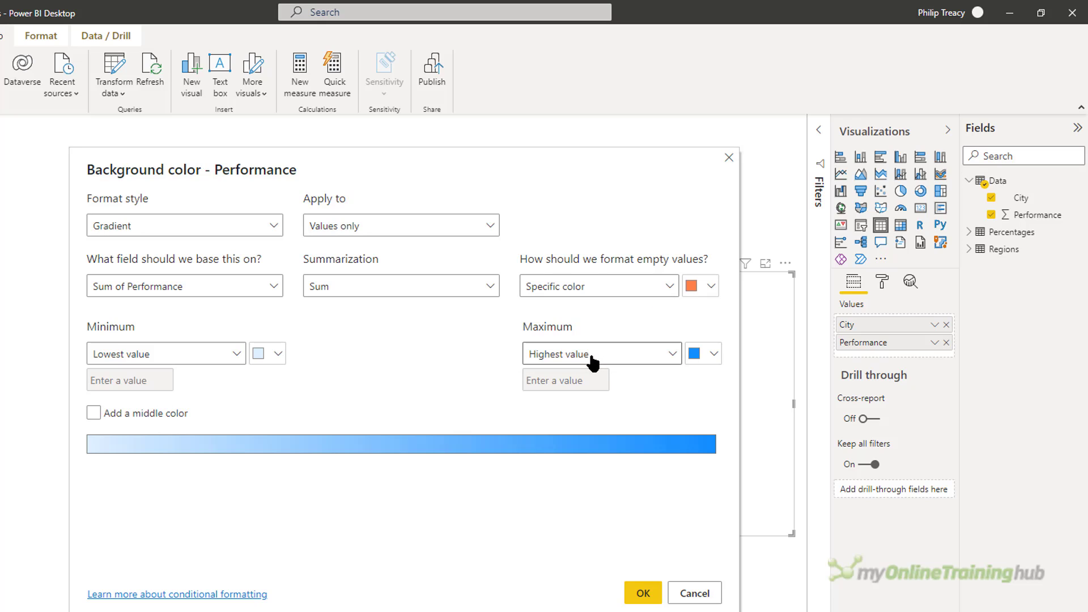
click(588, 289)
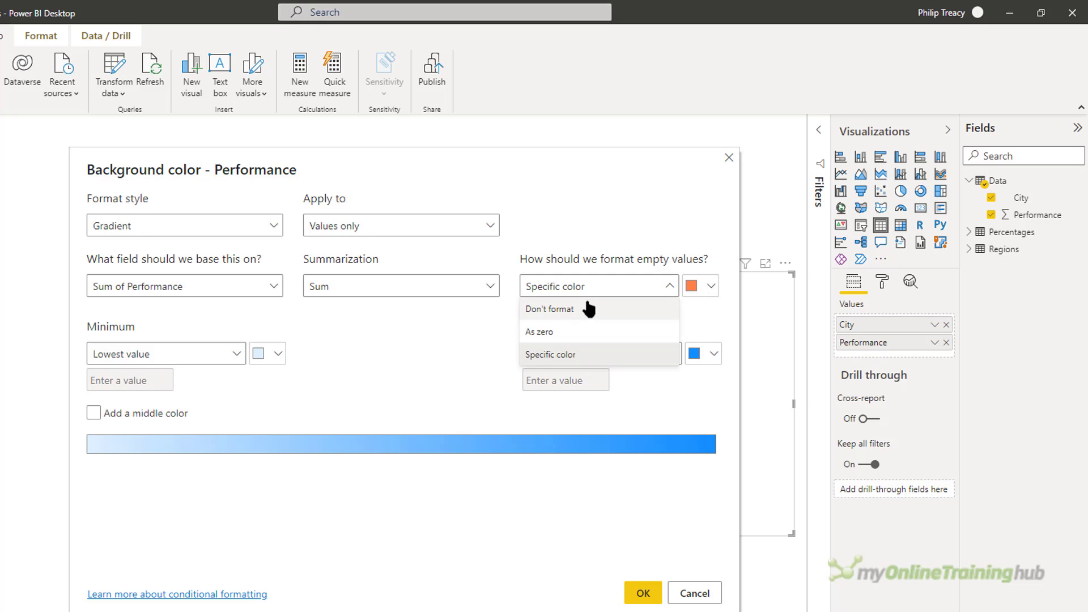
click(584, 331)
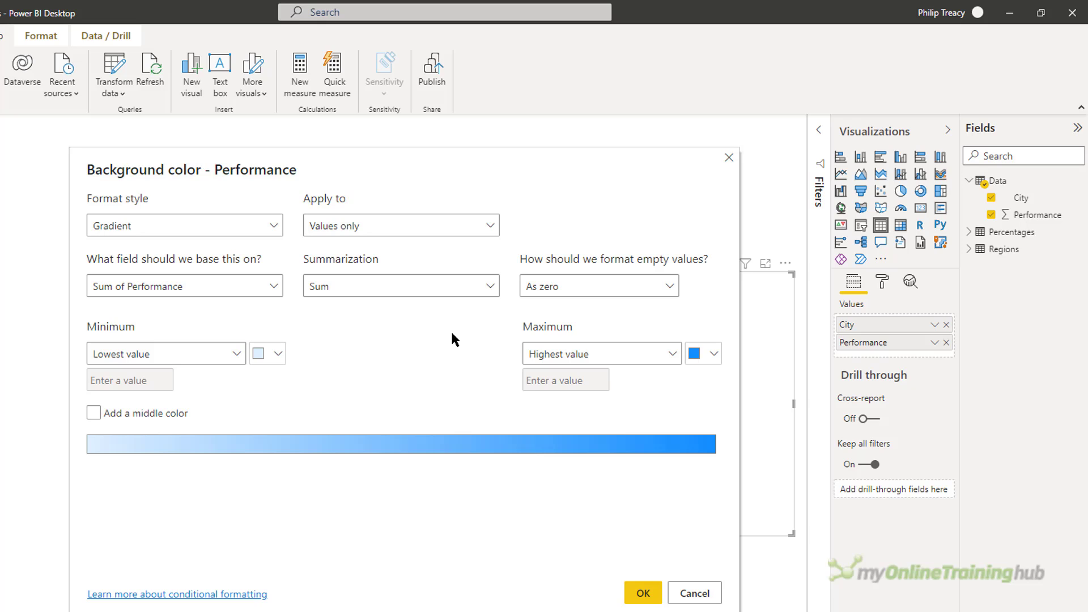
- Check the gradient's minimum and maximum choices, trying a Custom minimum and returning it to Lowest value
click(202, 356)
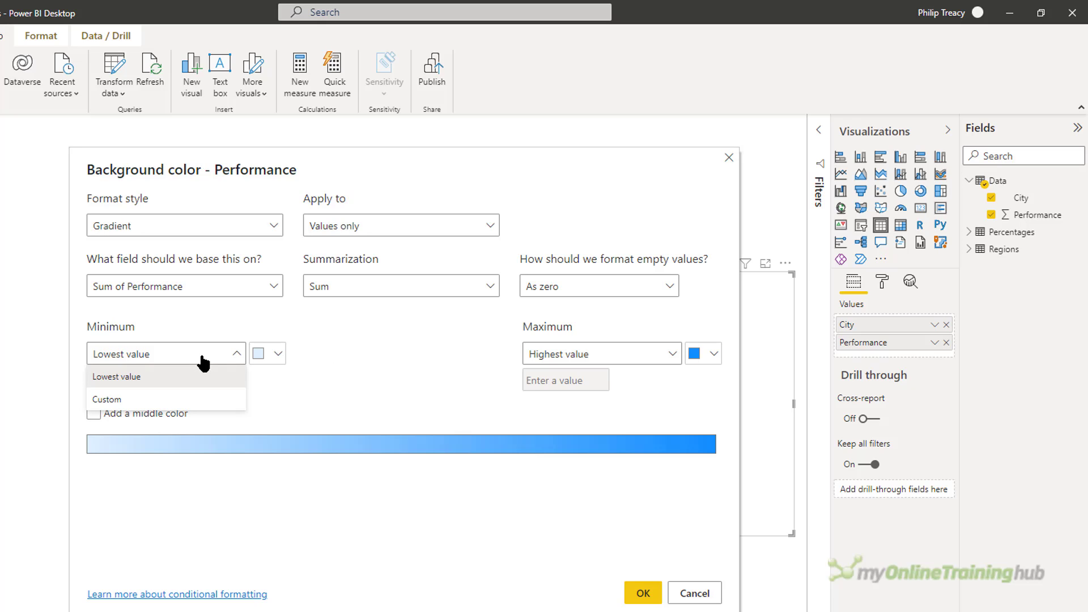
click(543, 354)
click(545, 356)
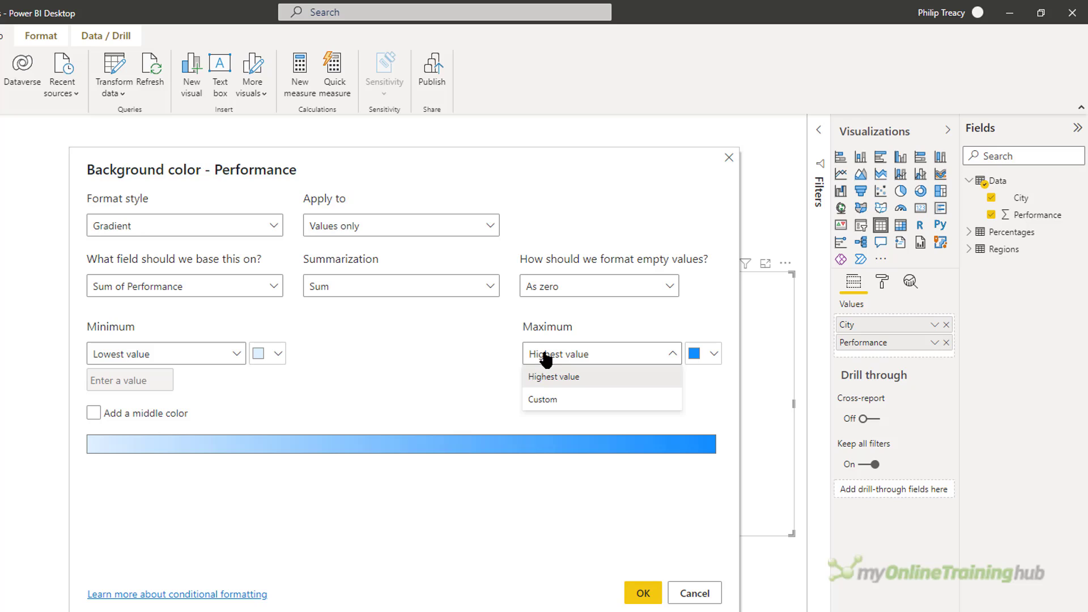
click(218, 358)
click(217, 358)
click(167, 399)
click(232, 356)
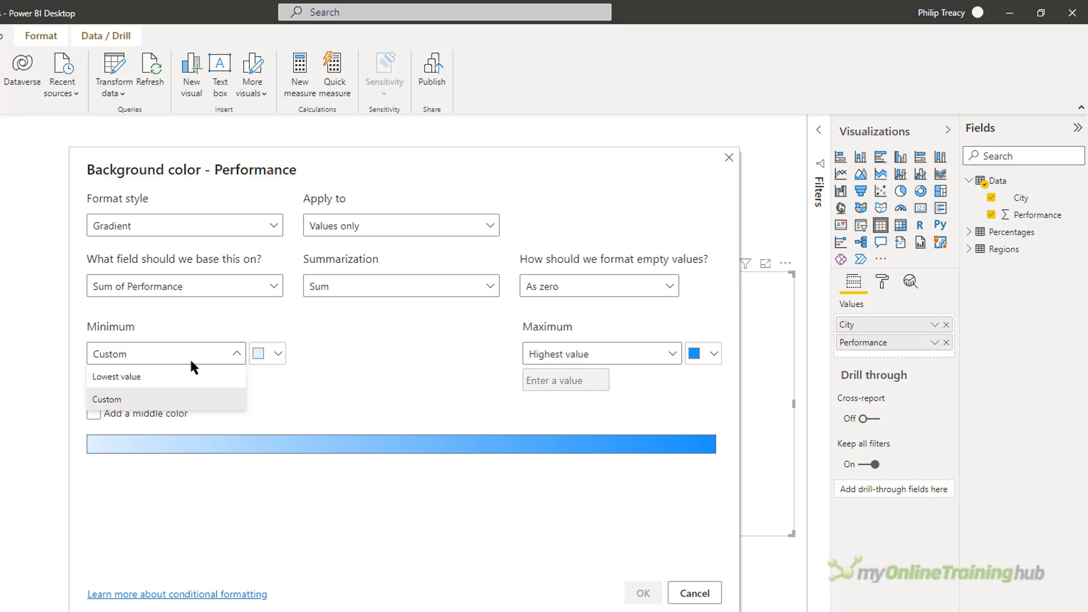
click(180, 378)
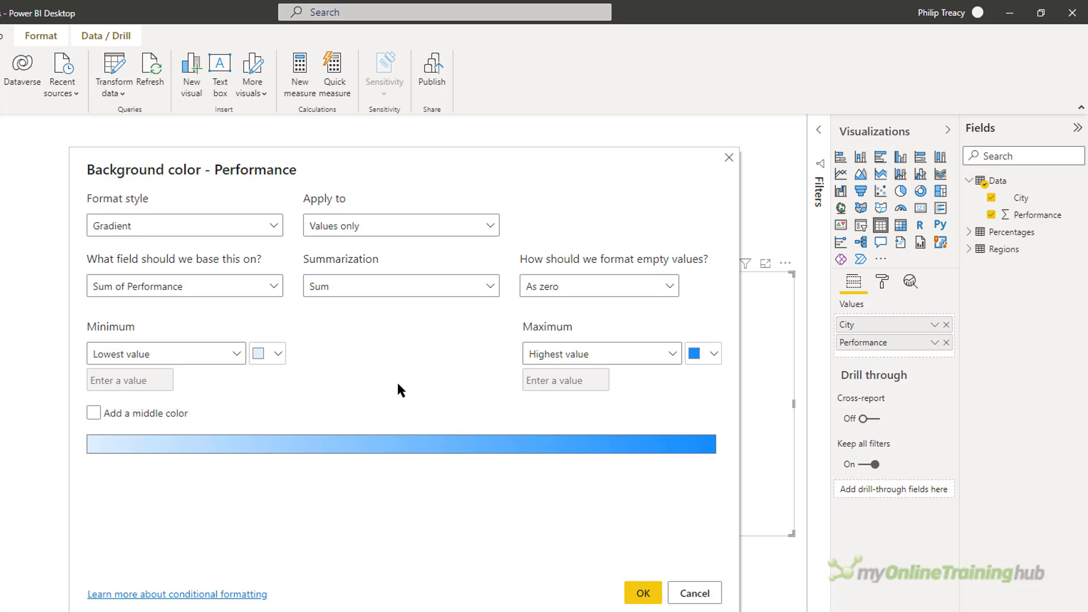
- Try a middle color in the gradient, remove it, and apply the two-color background gradient to the Performance values
click(95, 413)
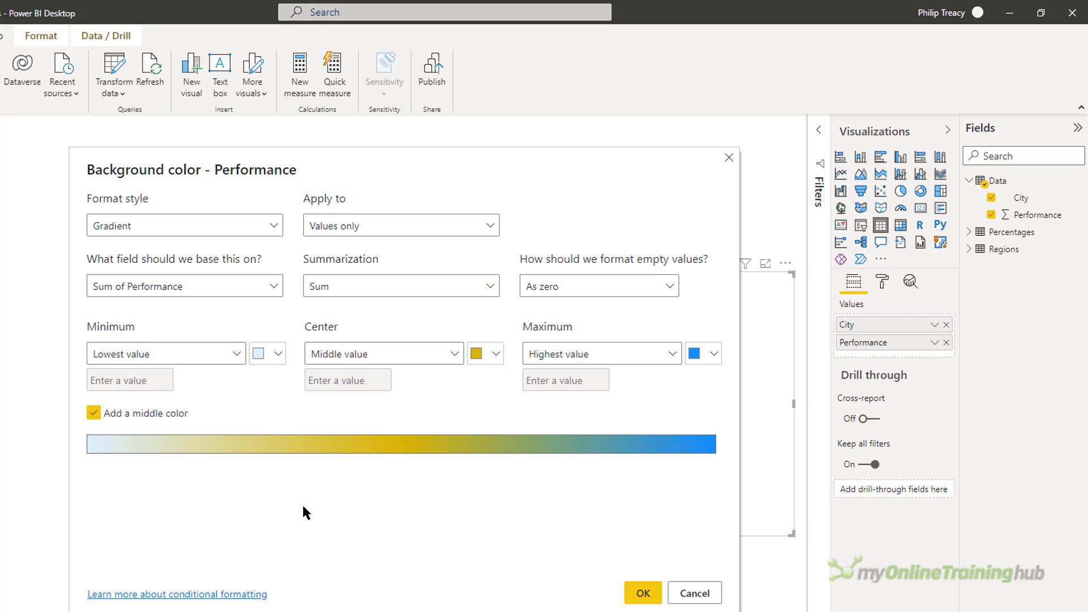
click(93, 414)
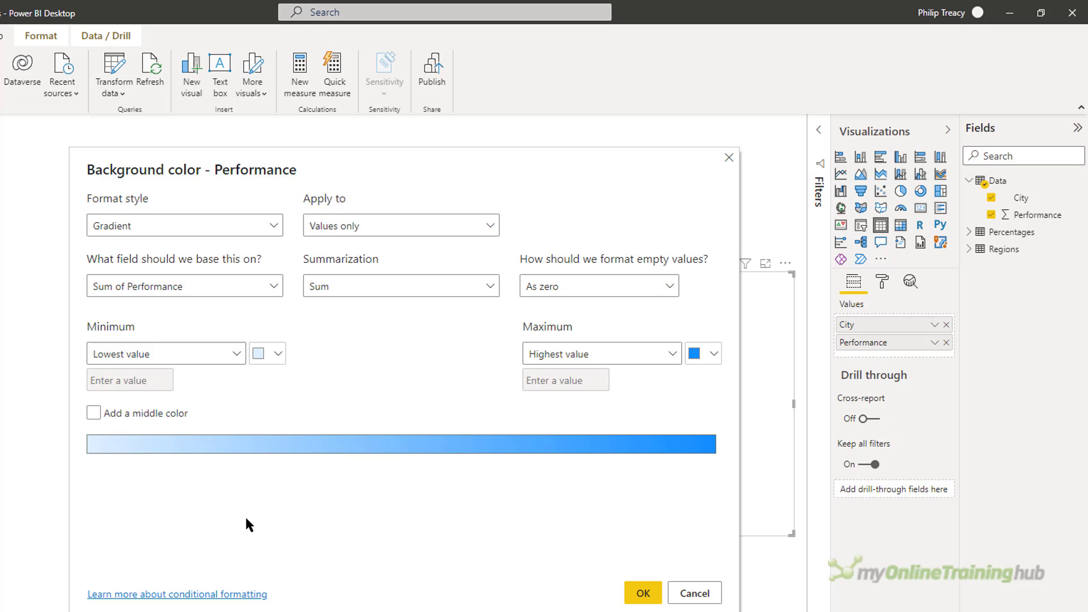
click(643, 593)
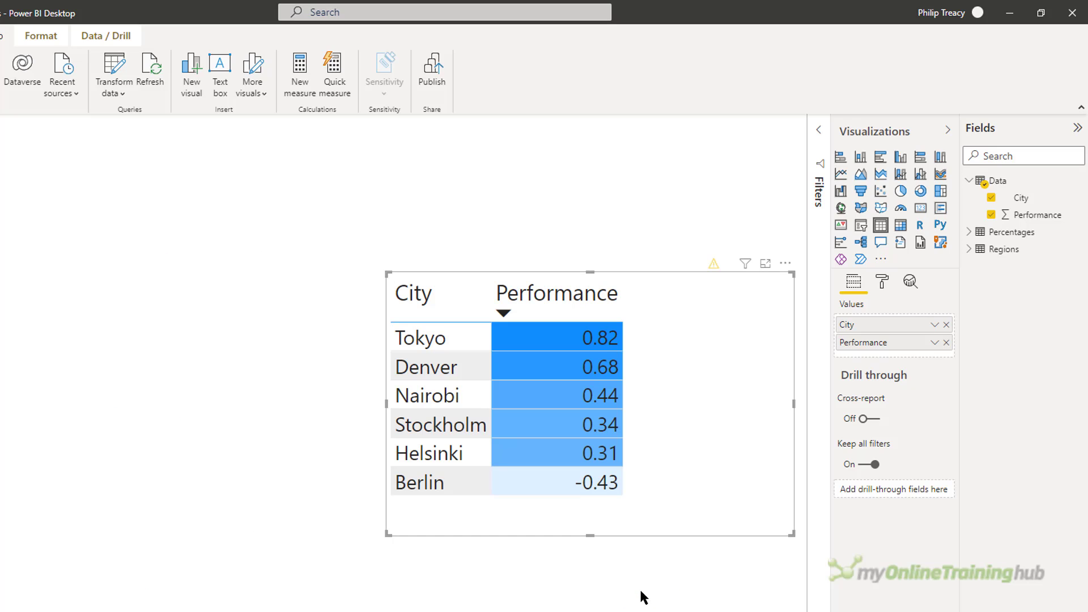
- Remove the background color conditional formatting from the Performance field
click(935, 343)
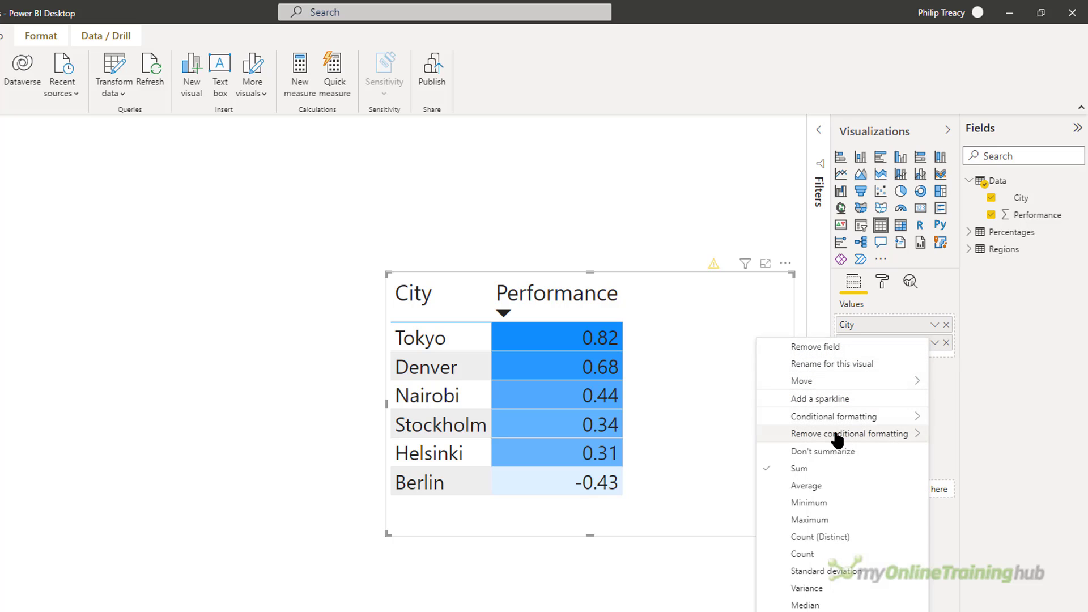
mouse_move(837, 438)
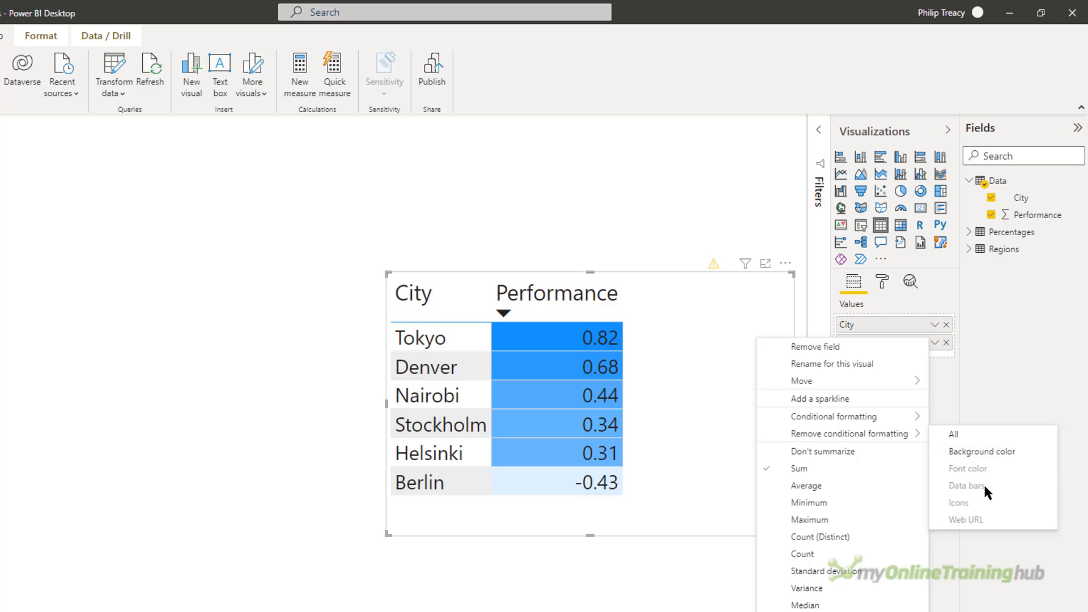
click(973, 452)
- Start a new background color conditional format for the Performance field with the Rules format style
click(935, 343)
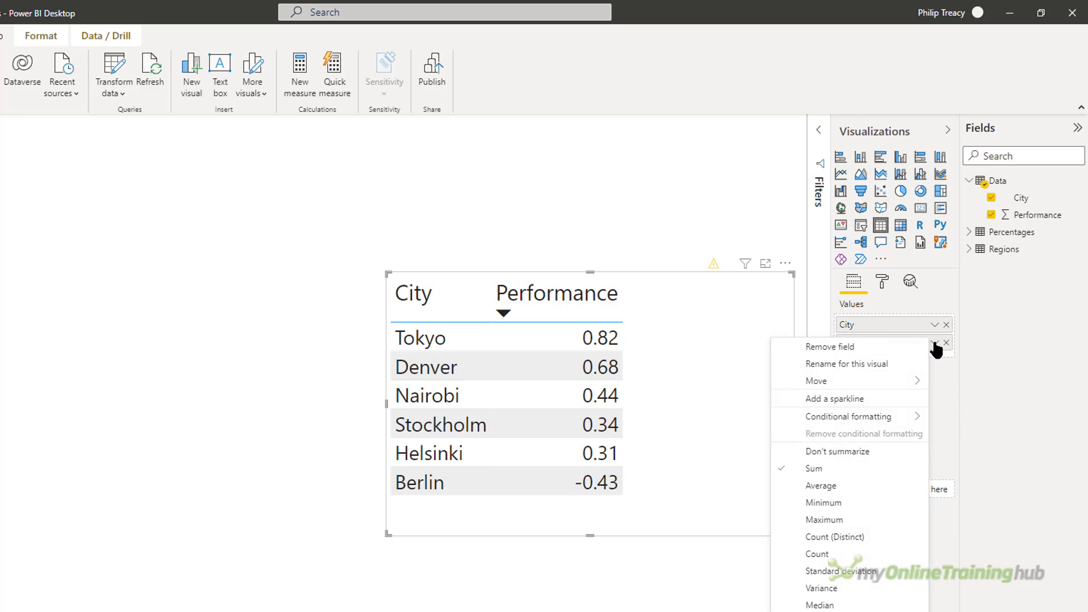
mouse_move(906, 420)
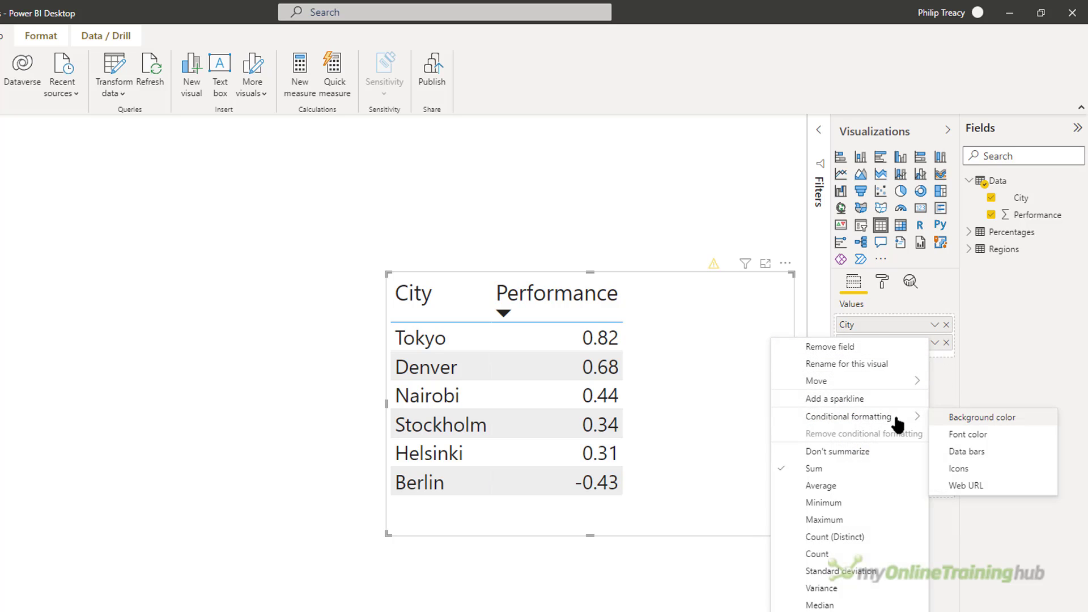
click(963, 417)
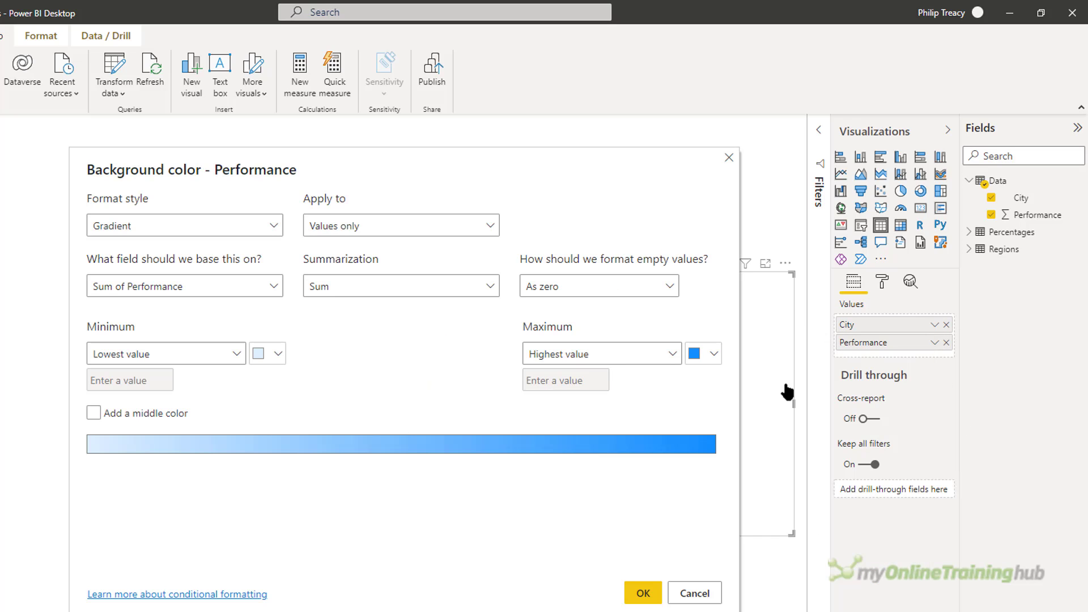
key(alt+Down)
click(162, 272)
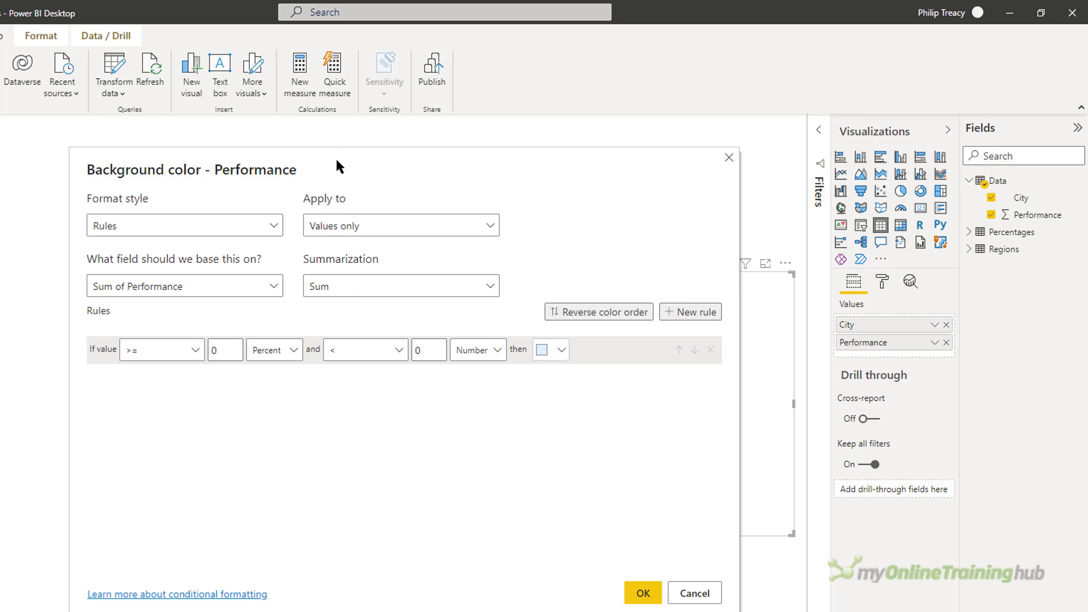
- Uncover the table's Performance values and set the first rule's lower bound to >= Min as a Number
drag(336, 157, 157, 170)
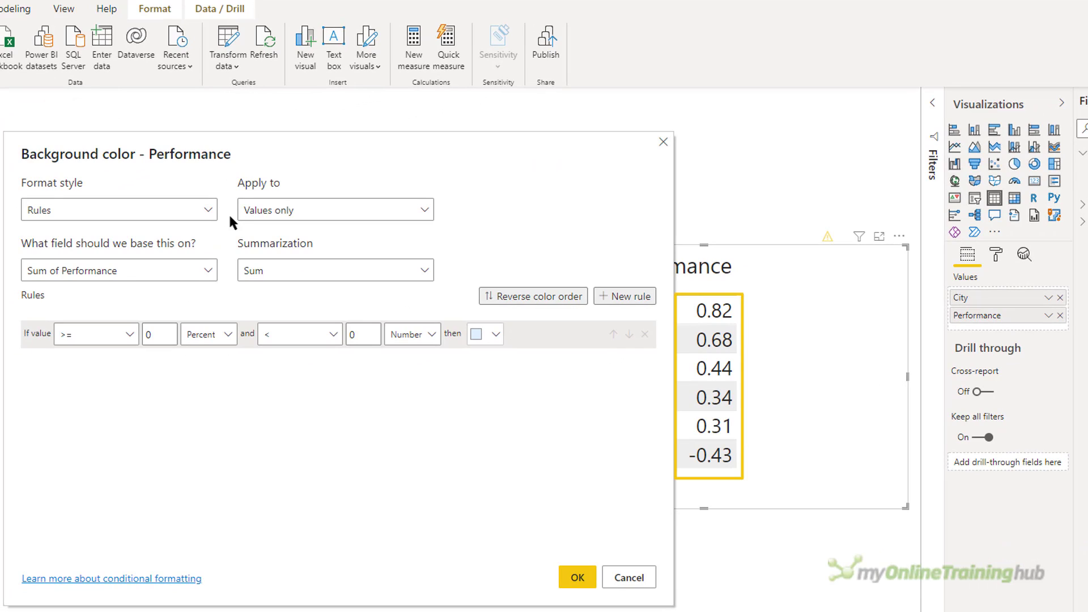
double_click(160, 335)
text(Mi)
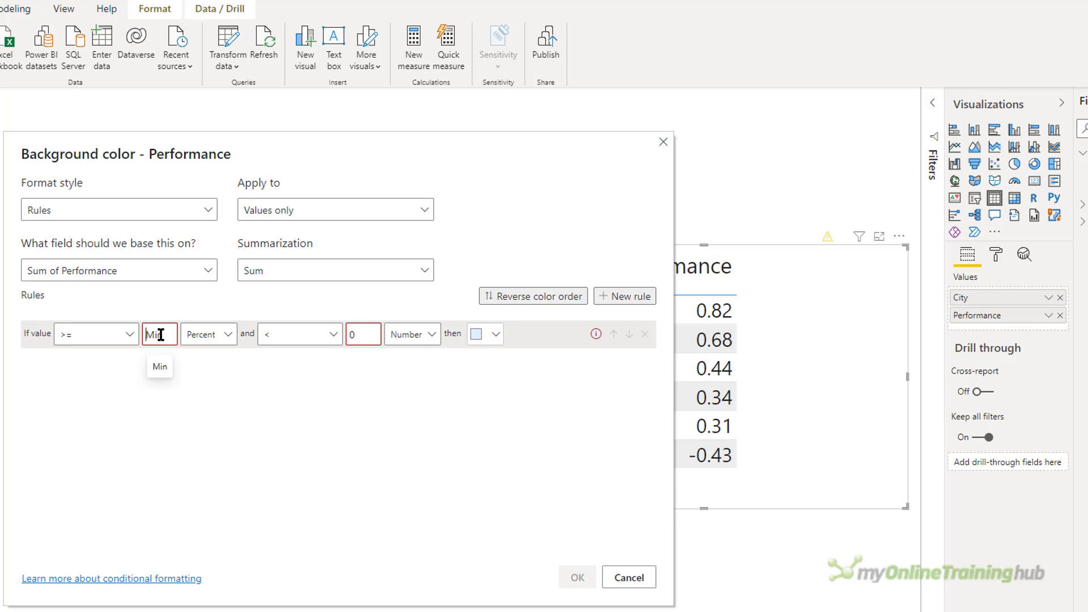
text(n)
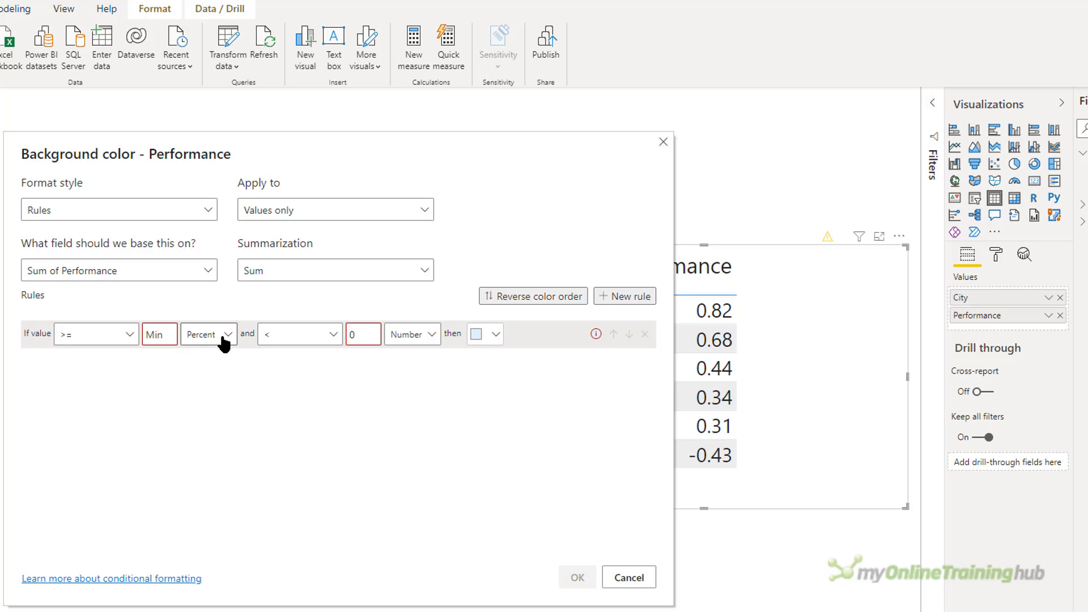
click(225, 342)
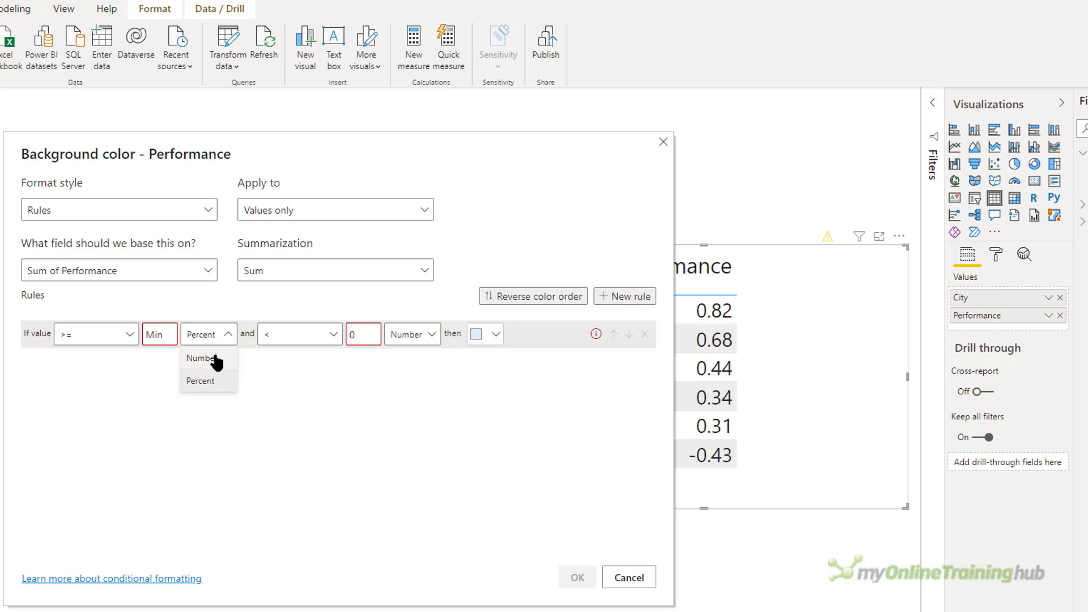
click(193, 357)
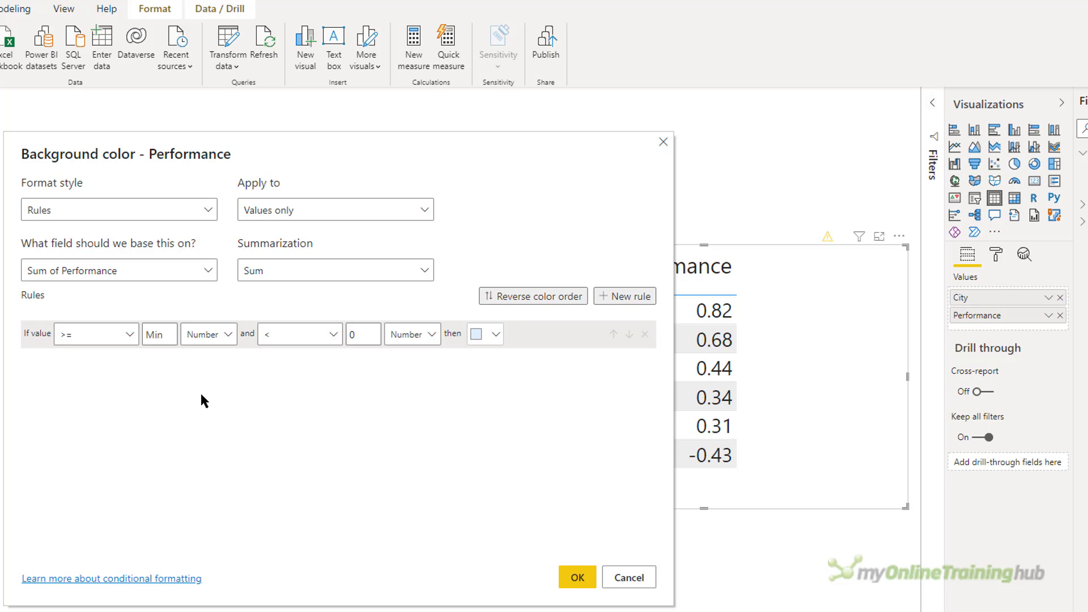
- Set the first rule's upper bound to less than 0.4 and its background color to red
click(370, 335)
text(.4)
click(491, 339)
click(573, 363)
- Add a second rule for values >= 0.4 and < 0.8, with both bounds as Number
click(623, 299)
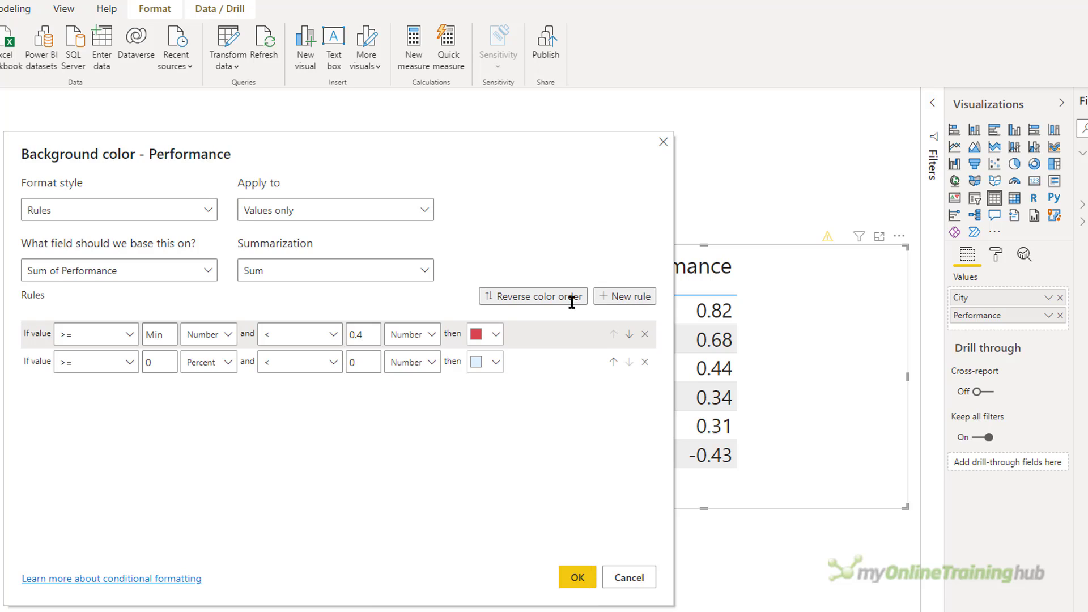
click(163, 365)
text(.4)
click(206, 361)
click(212, 384)
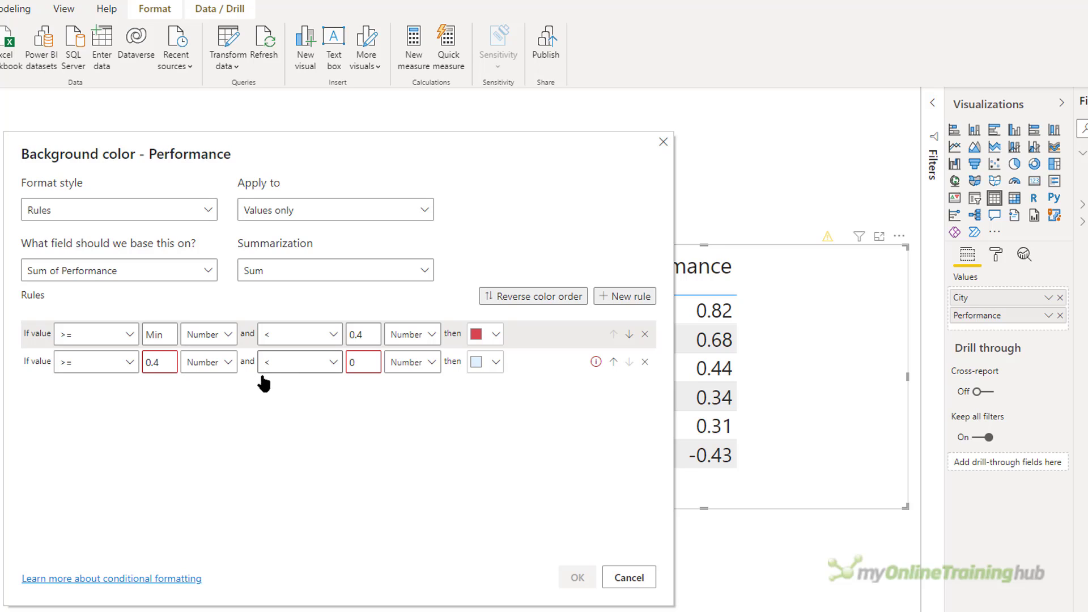
click(370, 361)
text(.8)
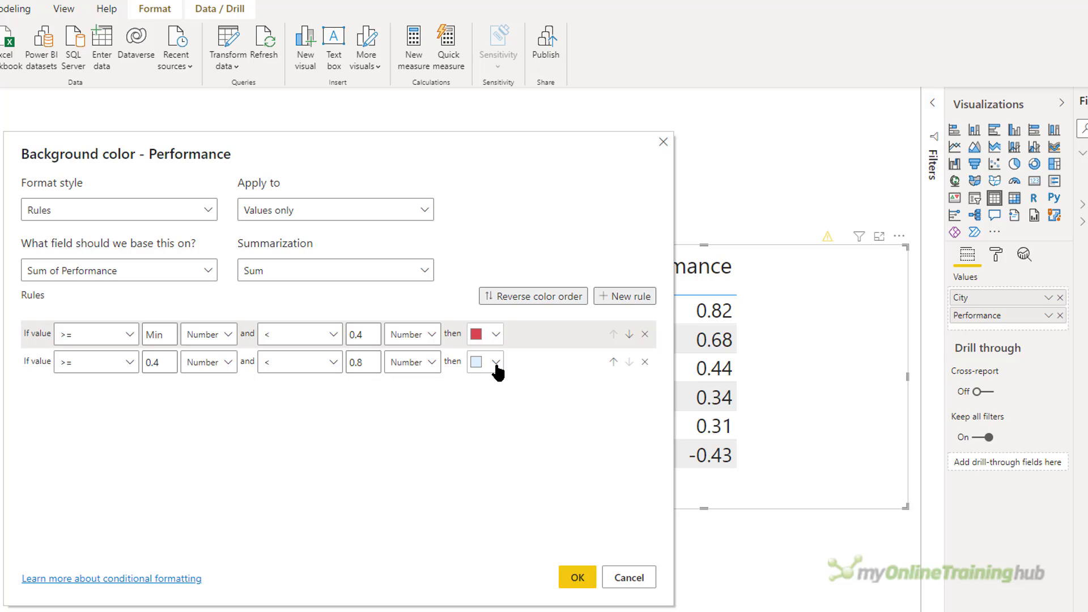
- Add a third rule for values >= 0.8 and < Max, with both bounds as Number
click(626, 298)
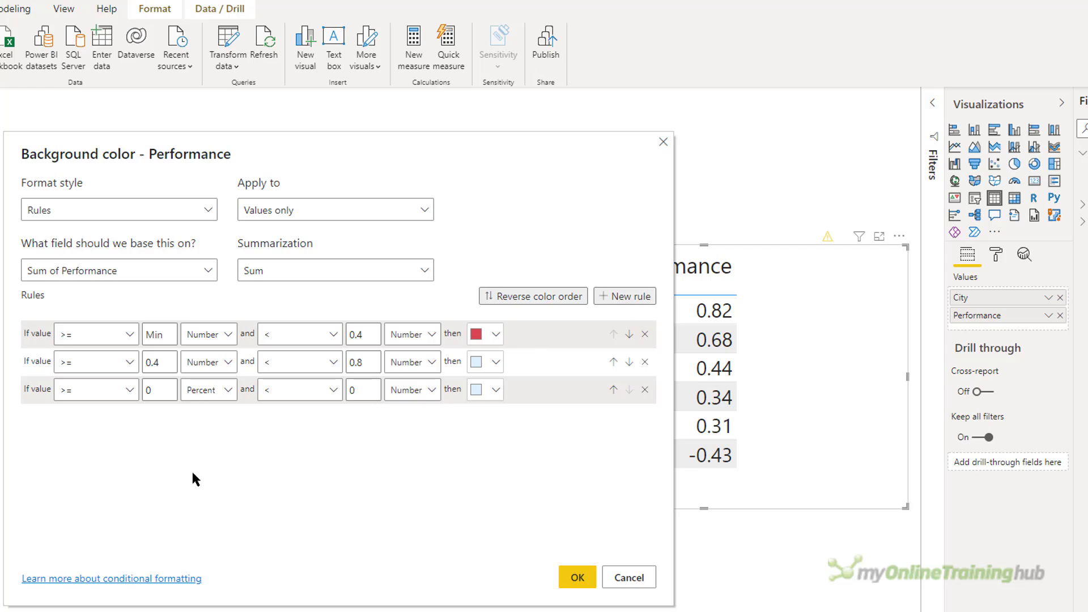
click(165, 390)
text(.8)
click(209, 397)
click(217, 418)
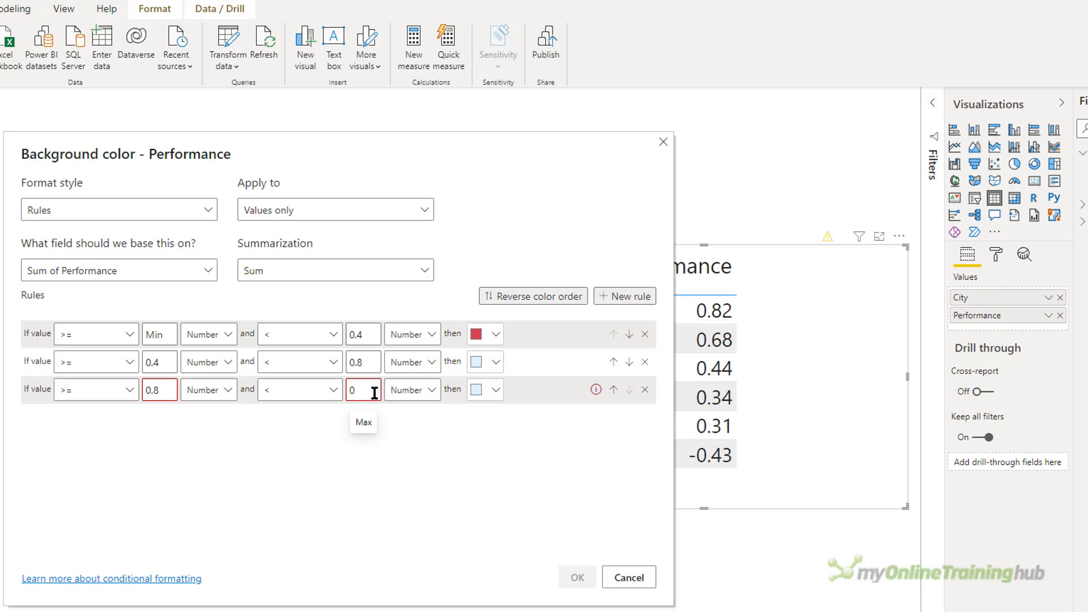
key(BackSpace)
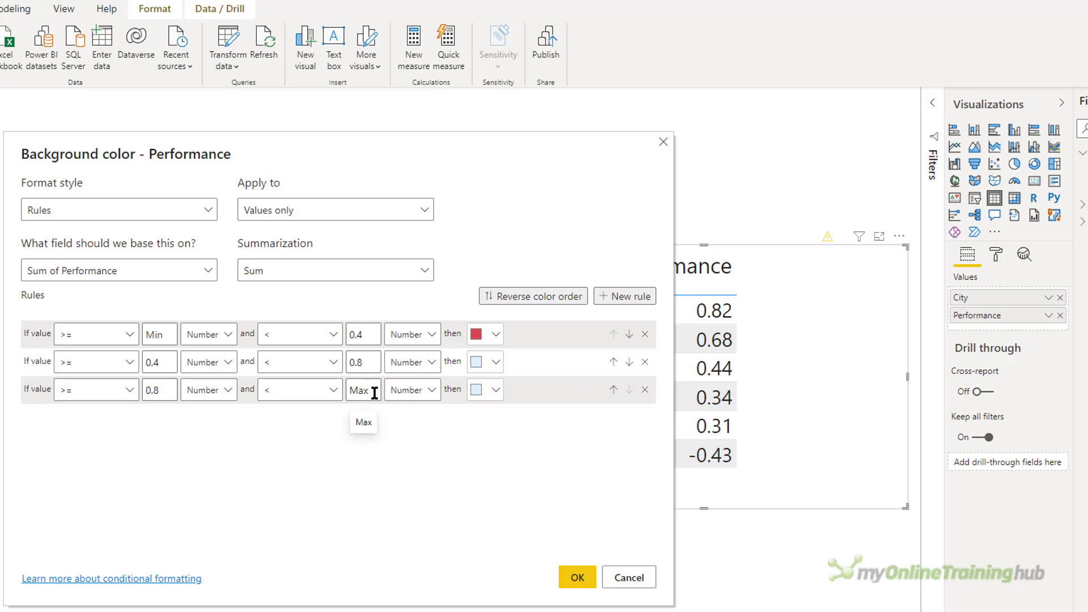
- Set the third rule's background color to a custom bright green and apply the rules to the Performance column
click(489, 391)
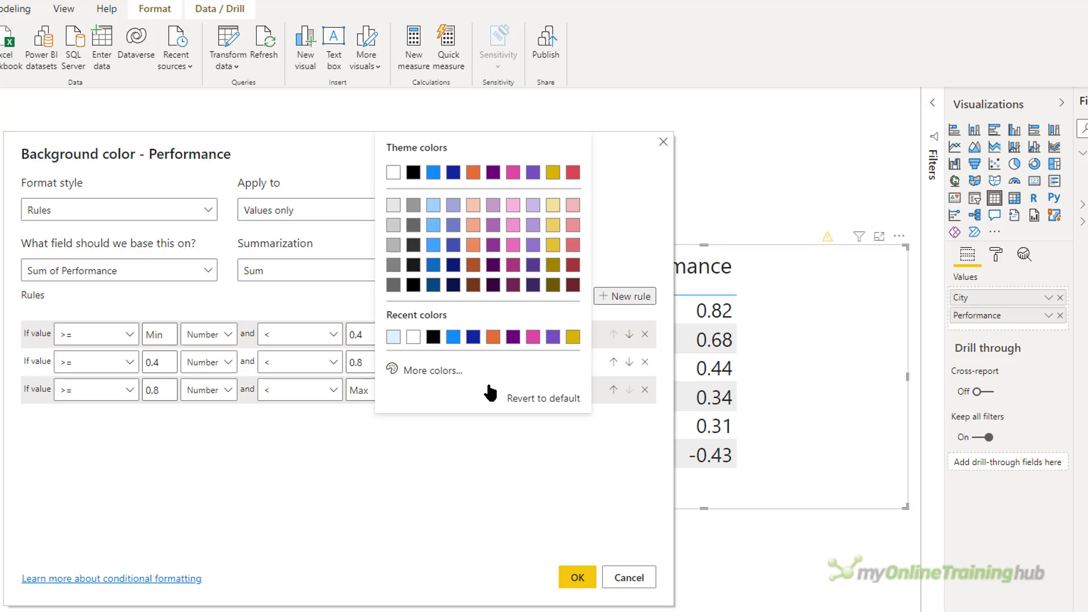
click(423, 373)
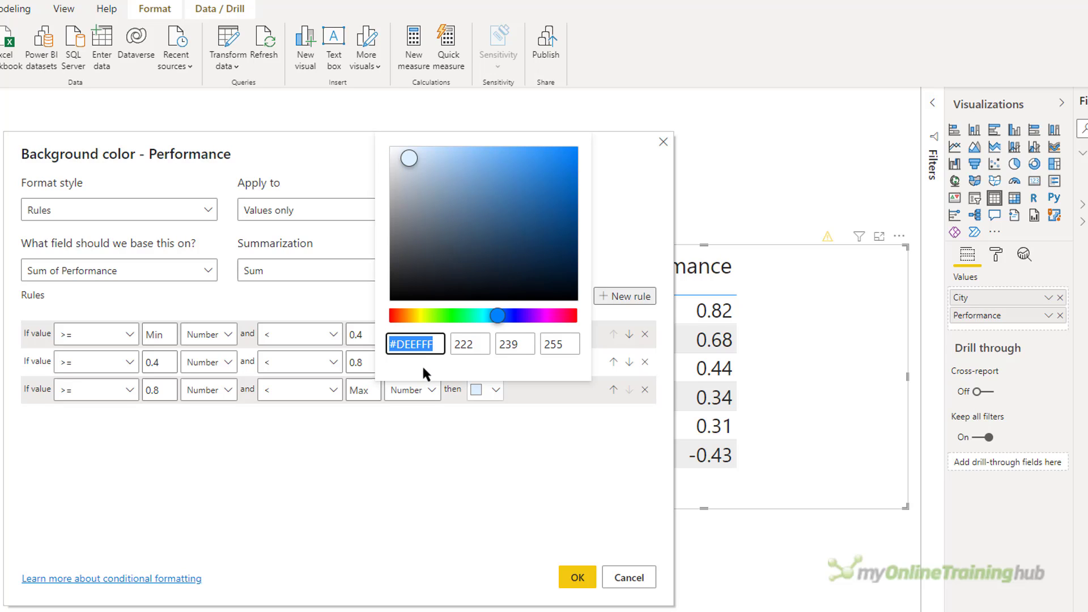
click(457, 317)
drag(529, 156, 570, 173)
click(429, 524)
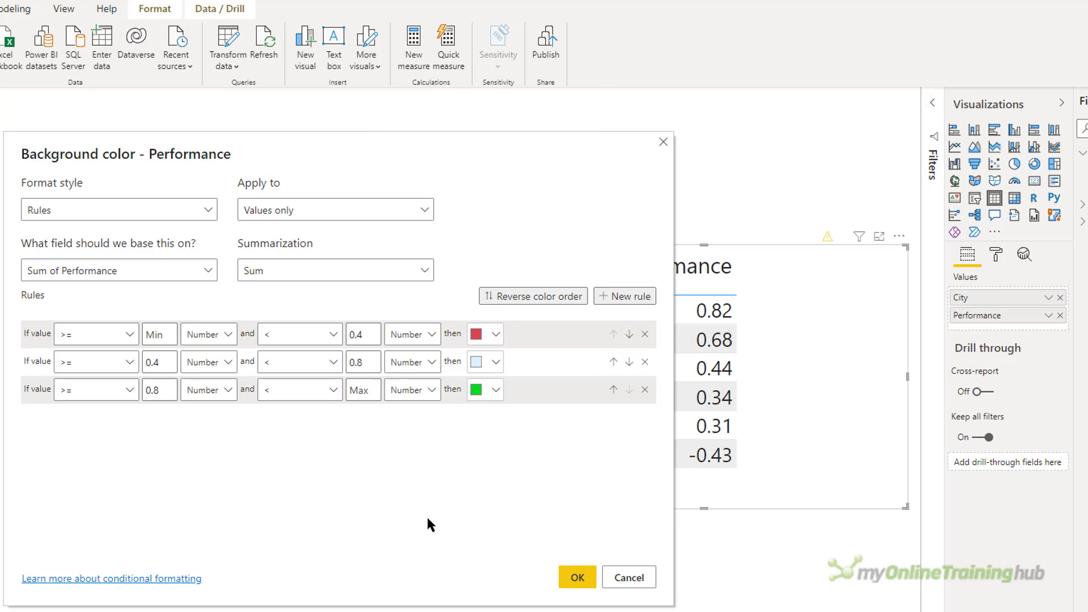
click(577, 578)
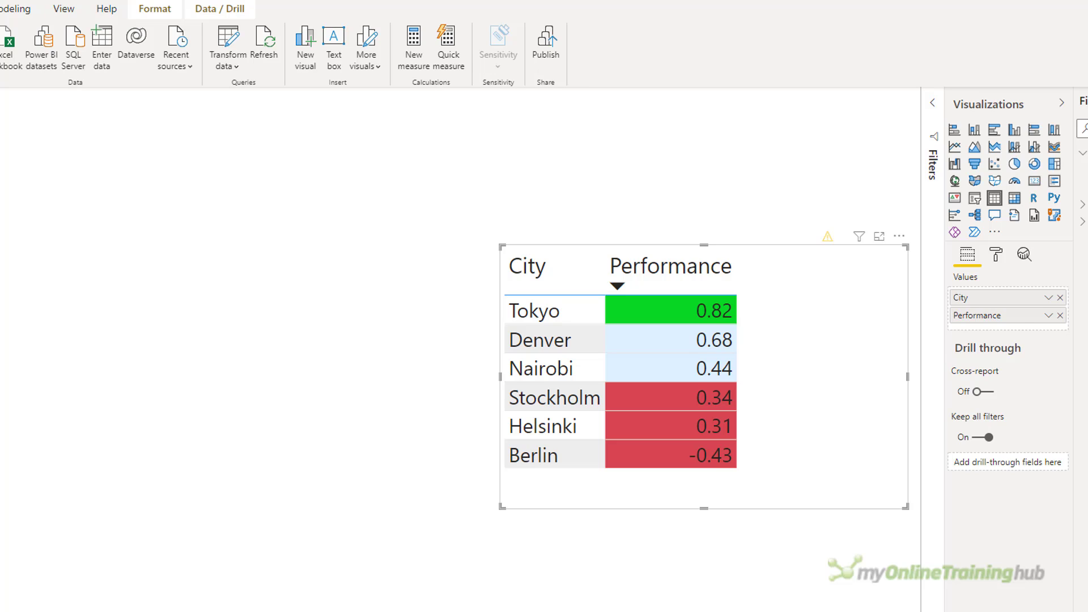
key(Delete)
key(ctrl+z)
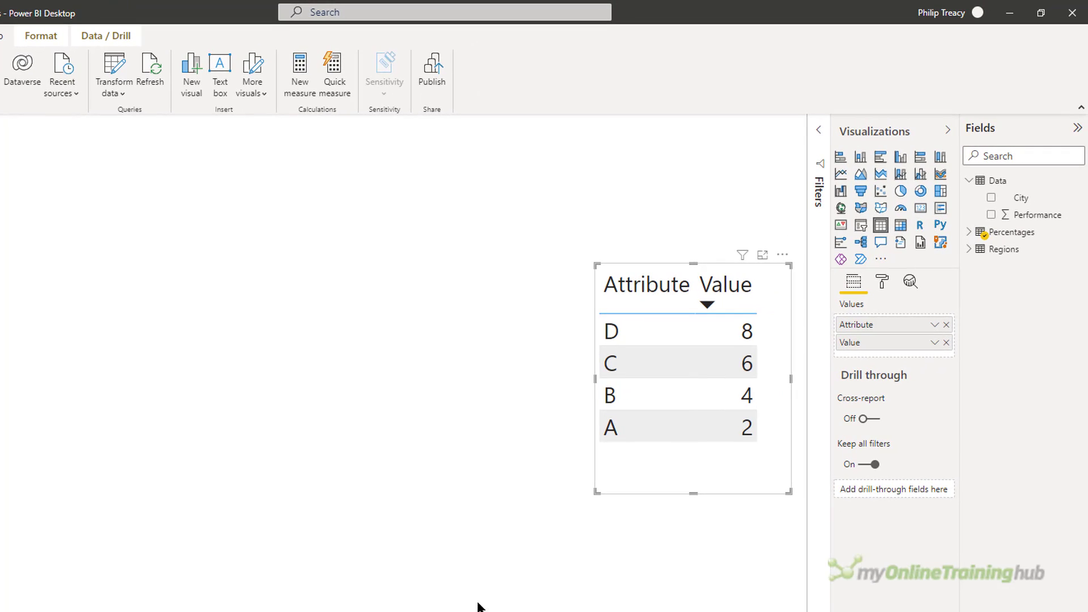
- Start a background color conditional format for the Value field of the Attribute table with the Rules format style
click(934, 343)
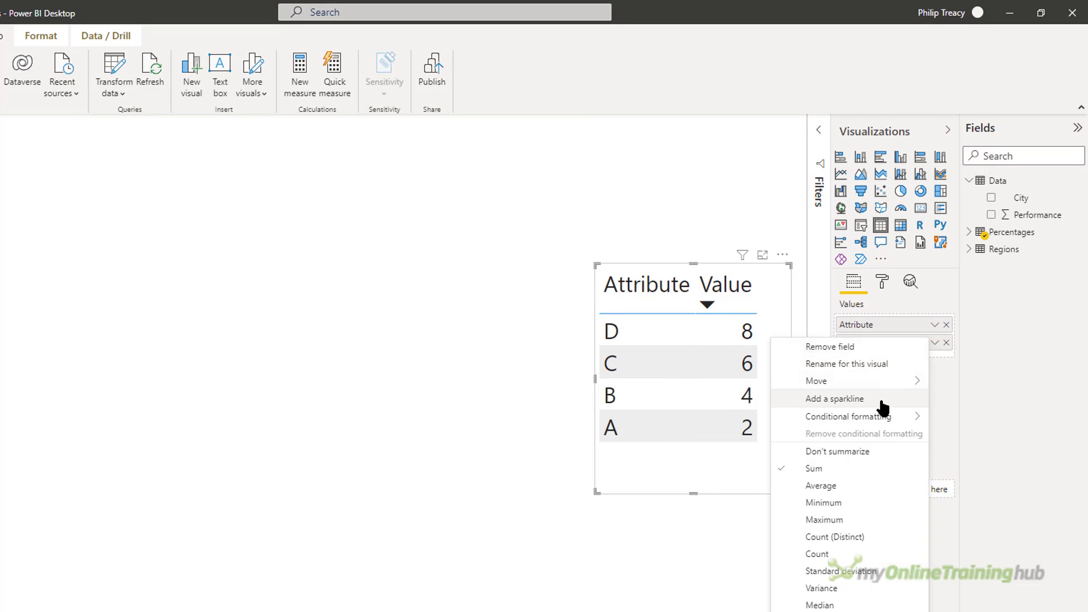
mouse_move(883, 409)
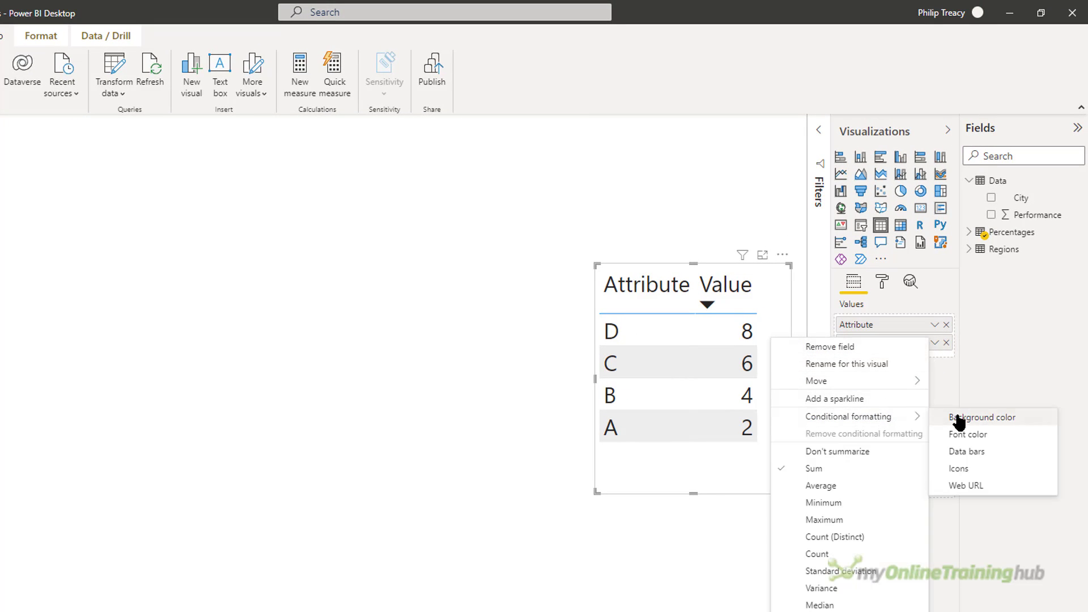
click(935, 417)
click(145, 227)
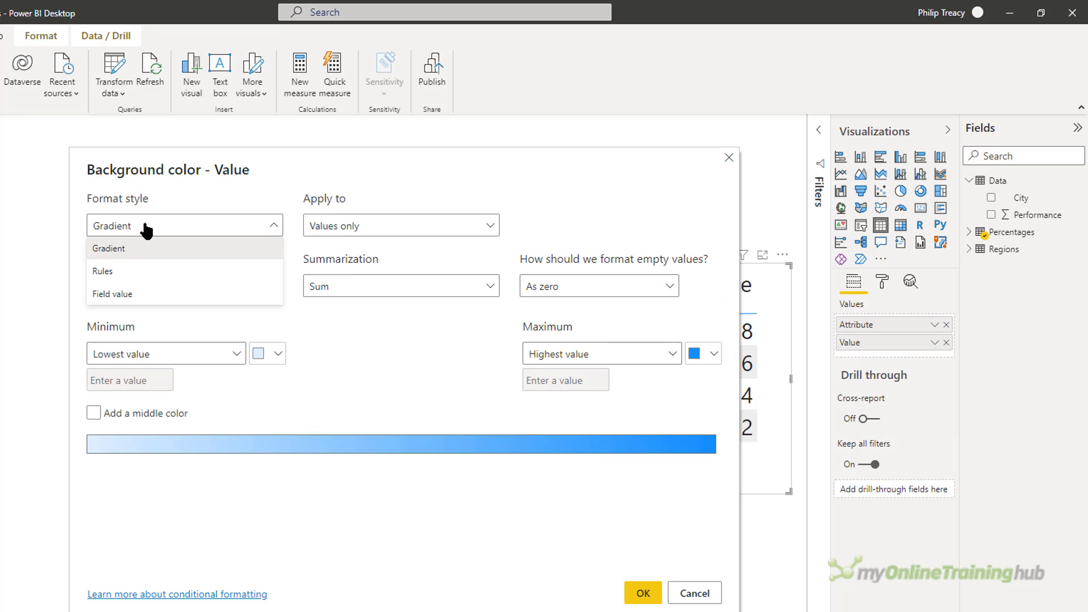
click(128, 271)
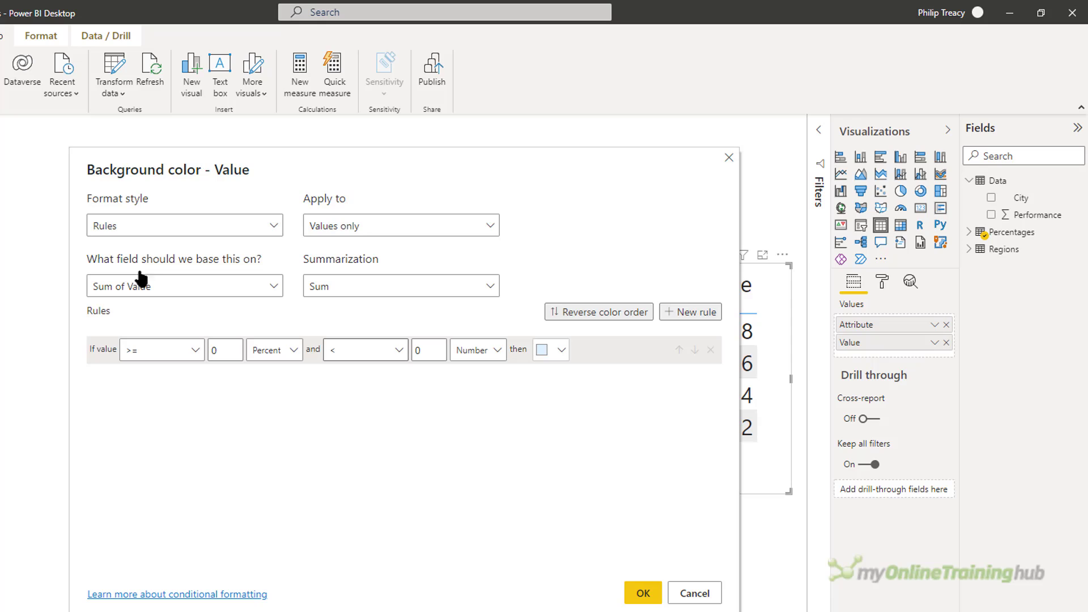
- Set the first rule's upper bound to less than 35 as Percent and its background color to red
click(439, 349)
key(BackSpace)
text(35)
click(470, 351)
click(480, 397)
click(545, 350)
click(641, 381)
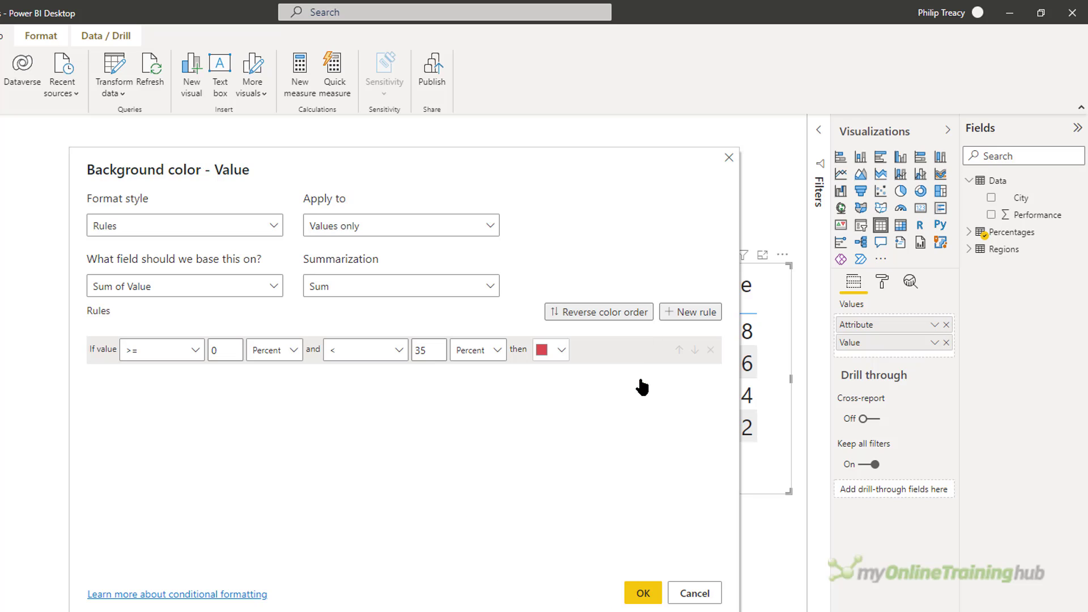
- Add a second rule for values >= 35 and < 75, with both bounds as Percent
click(692, 314)
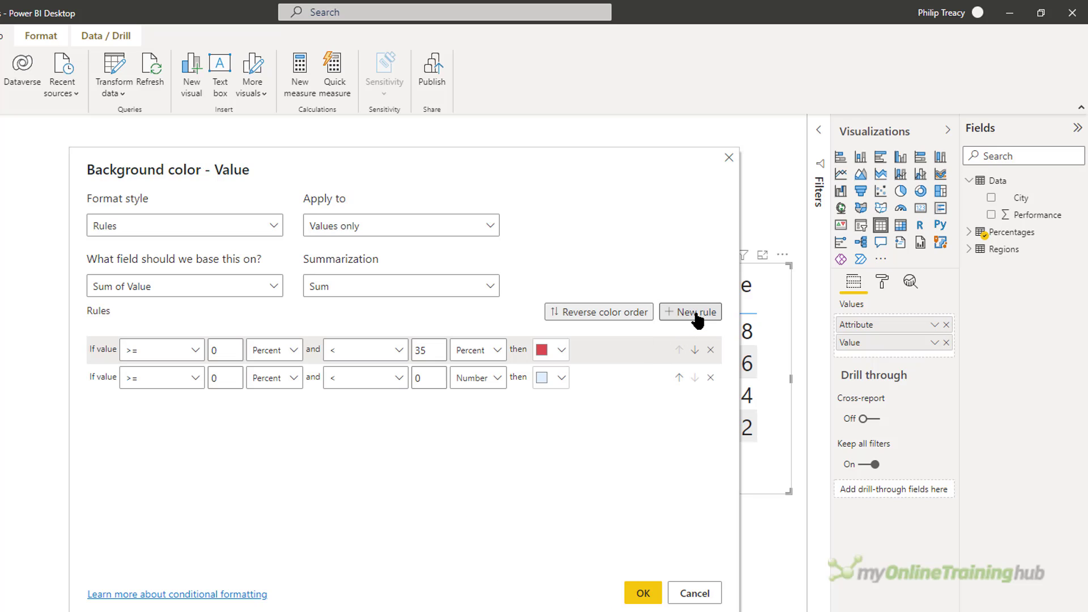
click(223, 377)
key(BackSpace)
text(35)
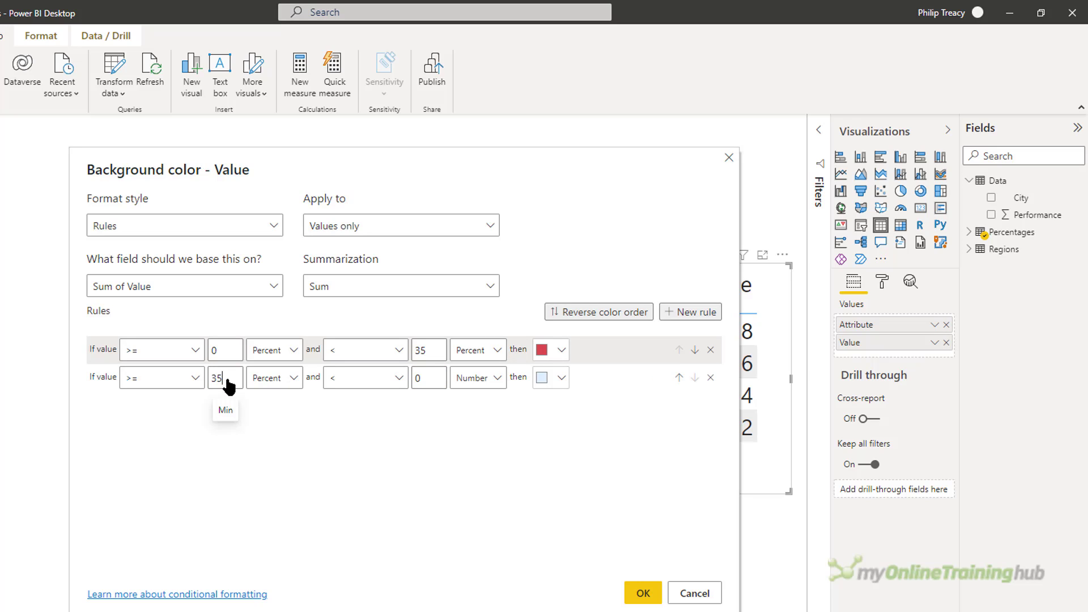
click(430, 378)
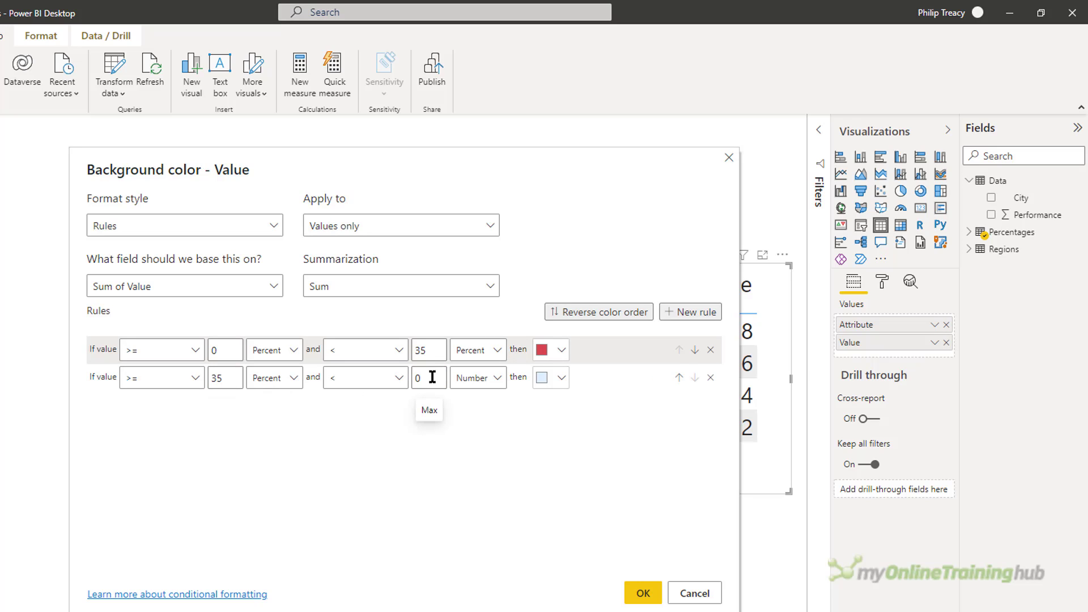
key(BackSpace)
text(75)
click(474, 378)
click(474, 429)
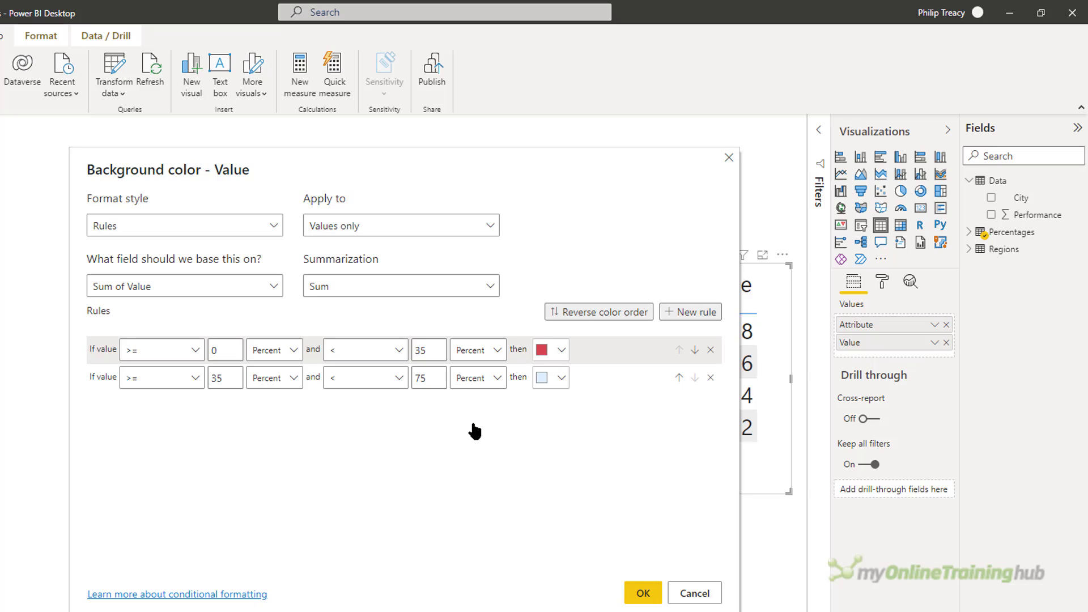
- Add a third rule for values >= 75 and <= 100, with both bounds as Percent
click(683, 313)
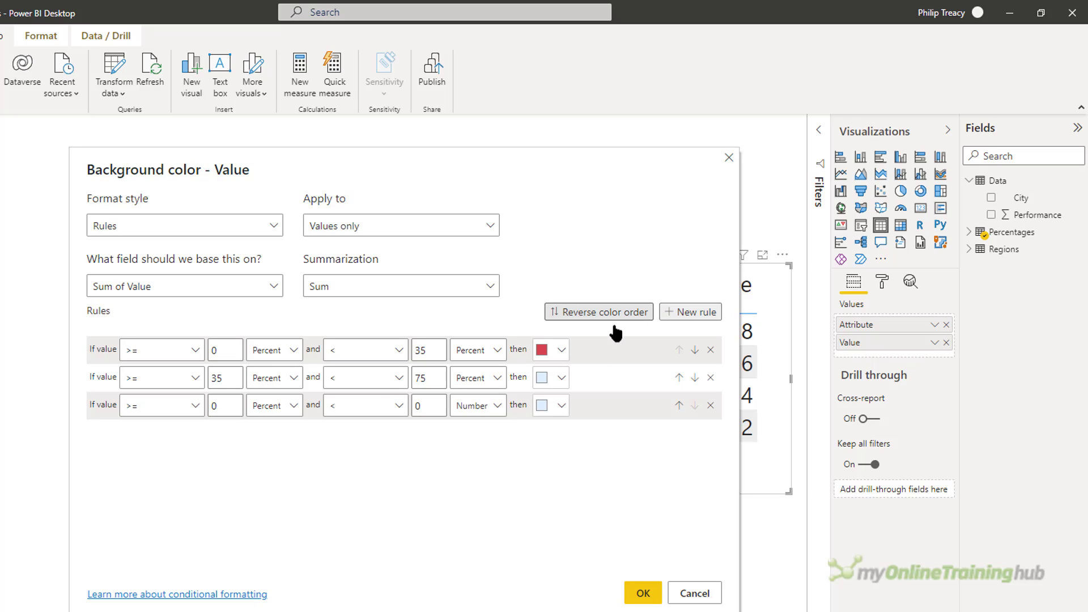
double_click(231, 408)
text(Min)
text(75)
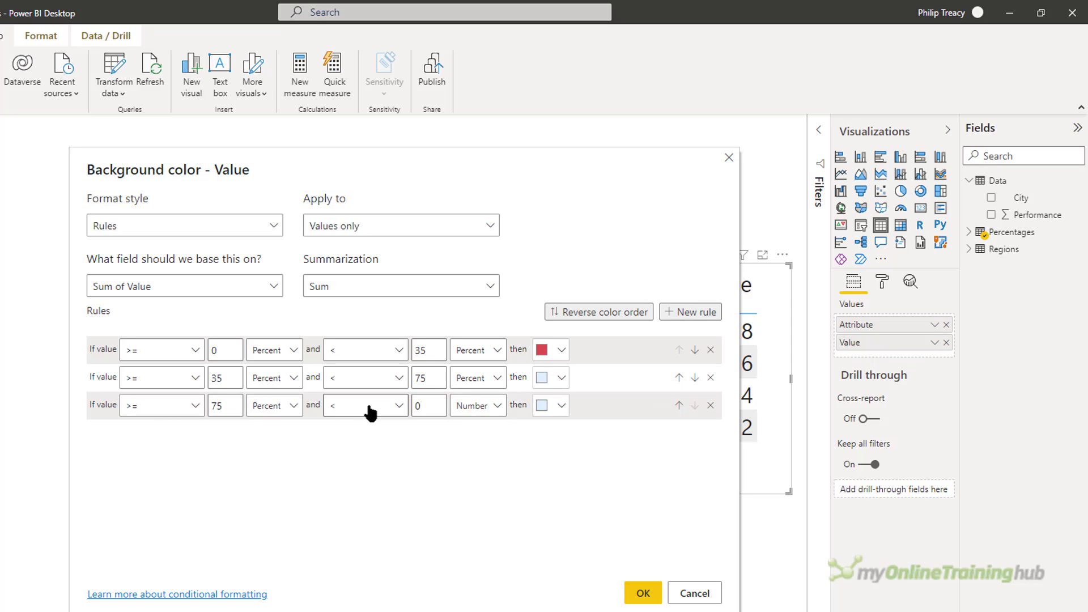
click(365, 407)
click(362, 455)
double_click(434, 408)
text(100)
click(474, 406)
click(466, 452)
- Set the third rule's background color to a custom green and apply the percent rules to the Value column
click(553, 406)
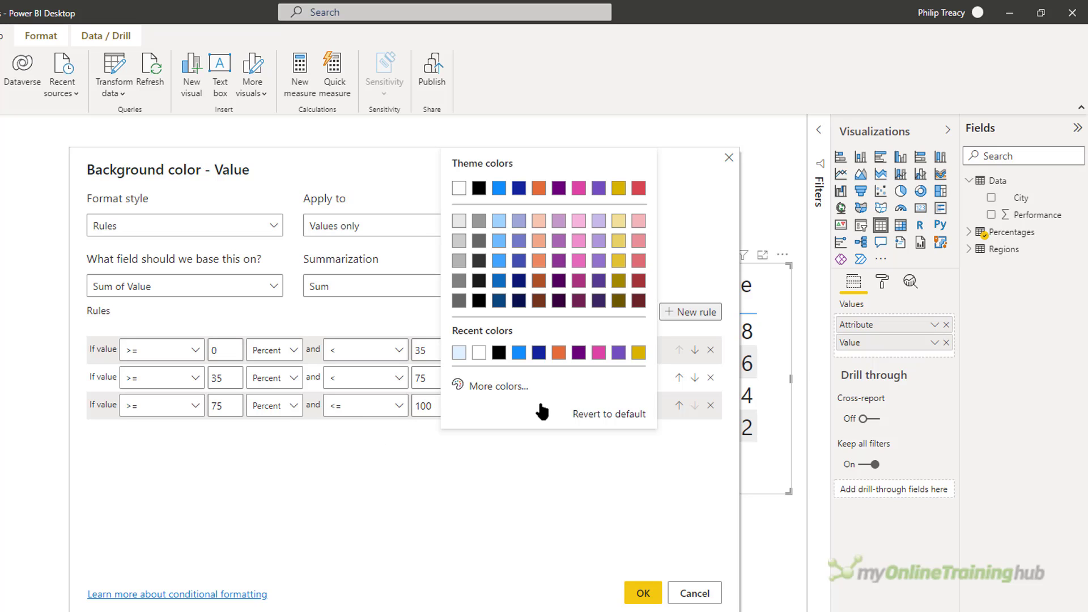
click(468, 388)
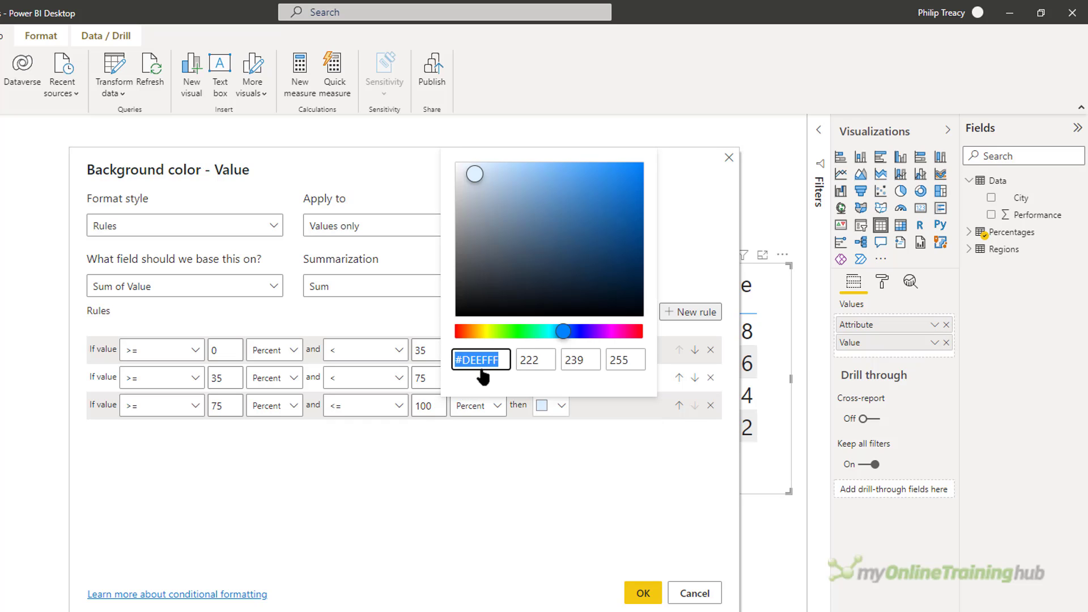
click(508, 331)
click(611, 195)
click(618, 197)
click(584, 488)
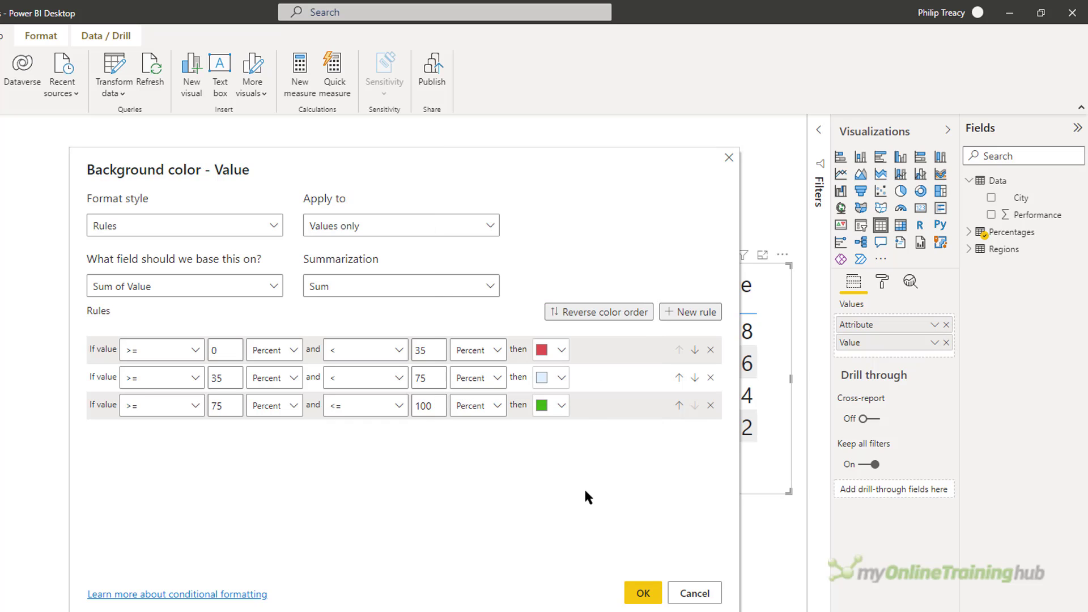
click(637, 591)
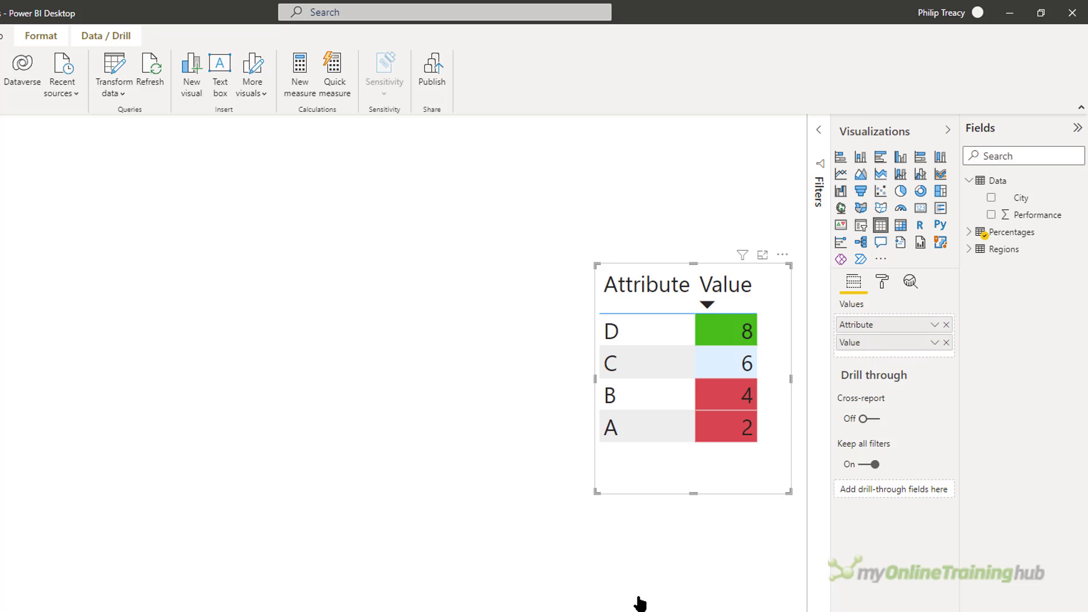
- Review the Value field's background color rules alongside the table's colored values and close the rules dialog
click(935, 343)
mouse_move(881, 408)
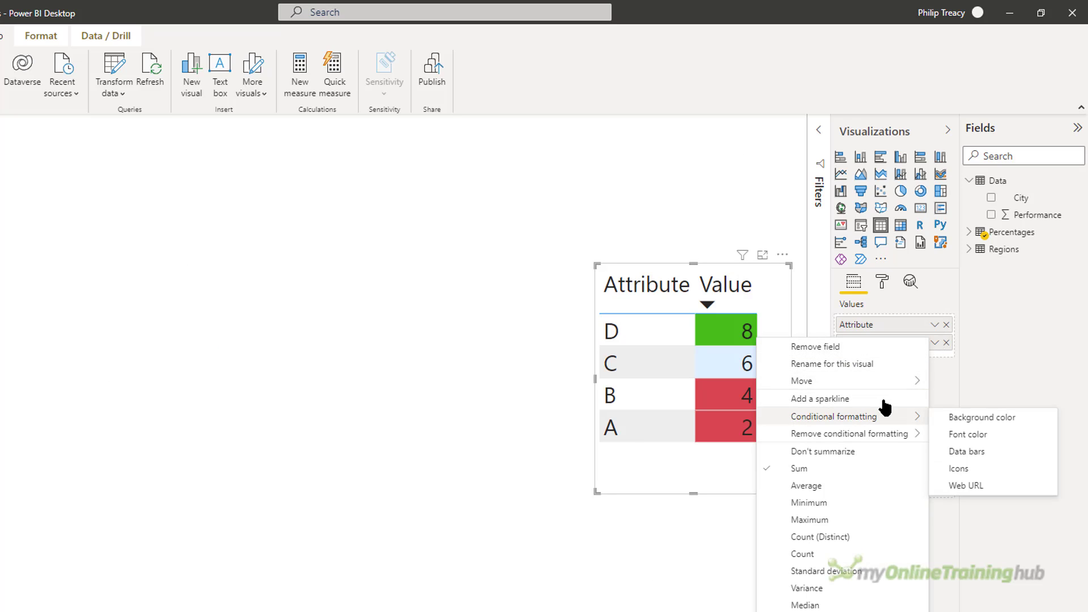
click(959, 420)
drag(555, 160, 492, 166)
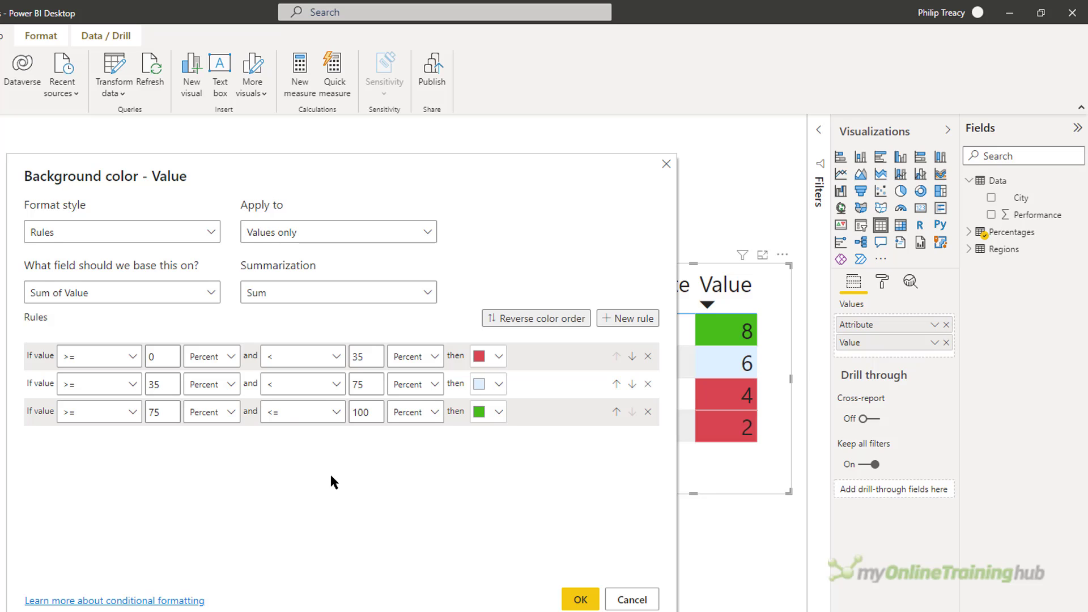
click(580, 600)
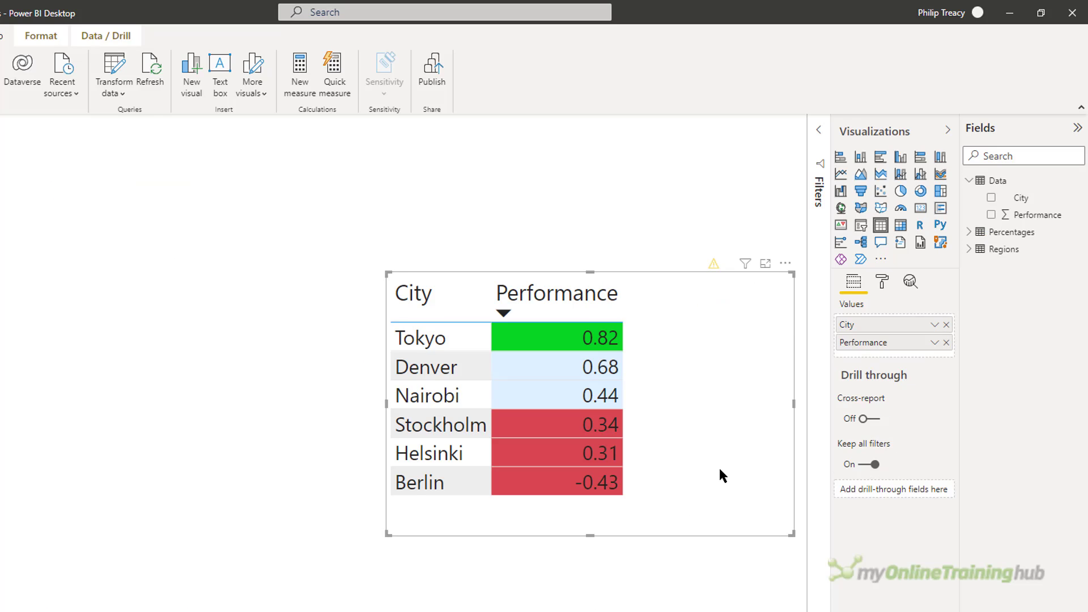
- Check which Data table fields the Performance background color can be based on with the Field value format style, and cancel
click(935, 344)
mouse_move(858, 412)
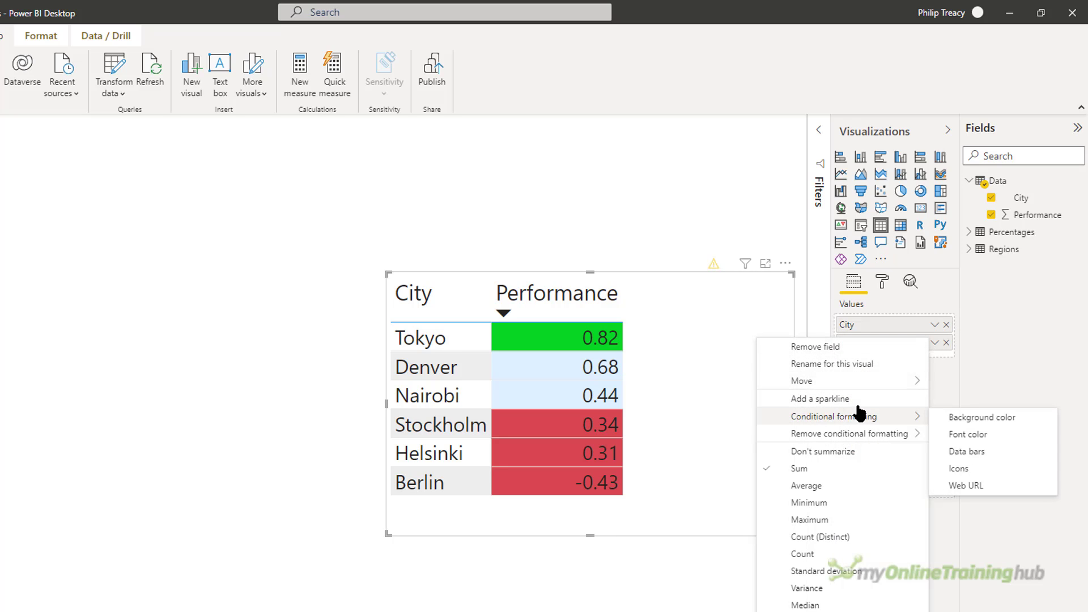
click(973, 419)
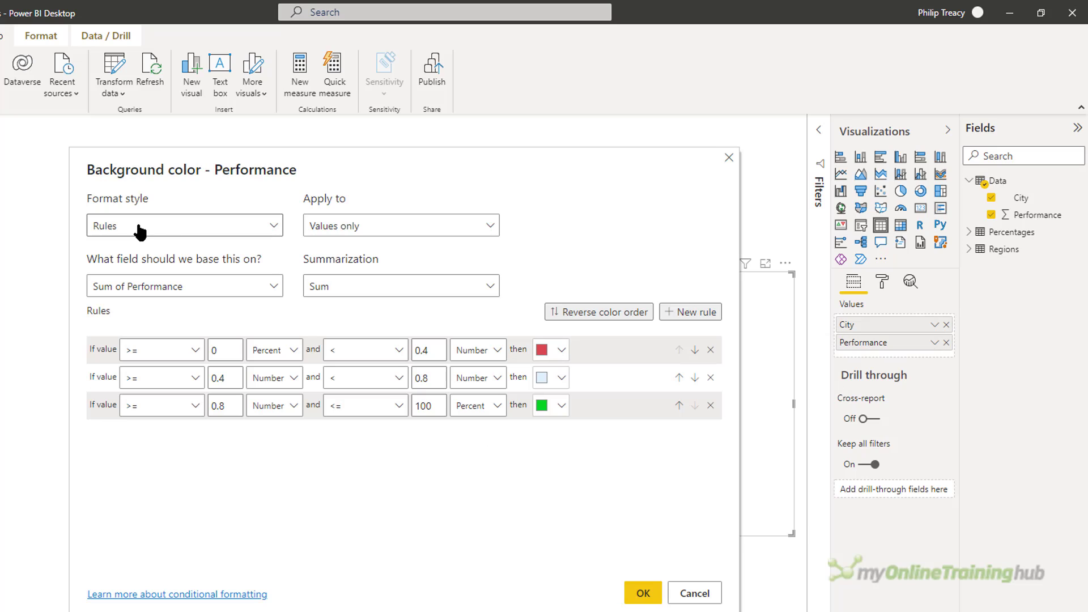
click(135, 225)
click(130, 292)
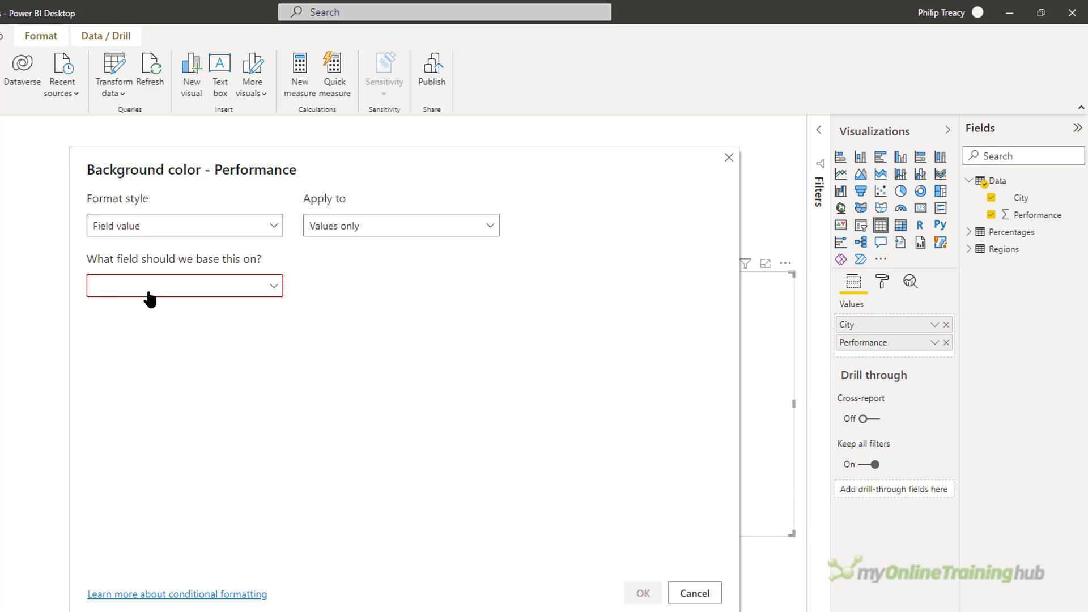
click(149, 292)
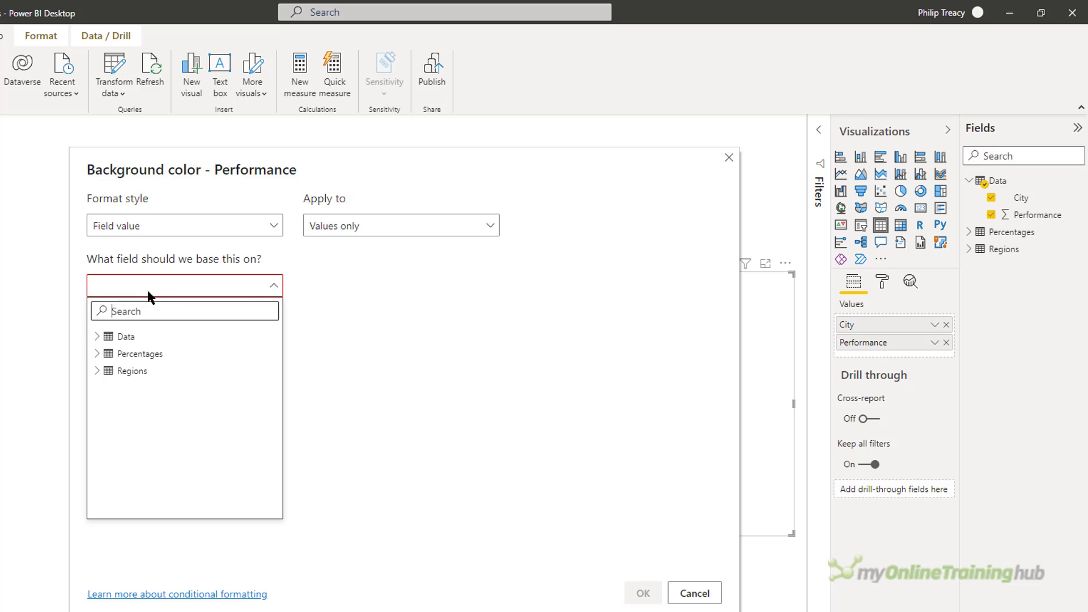
click(97, 337)
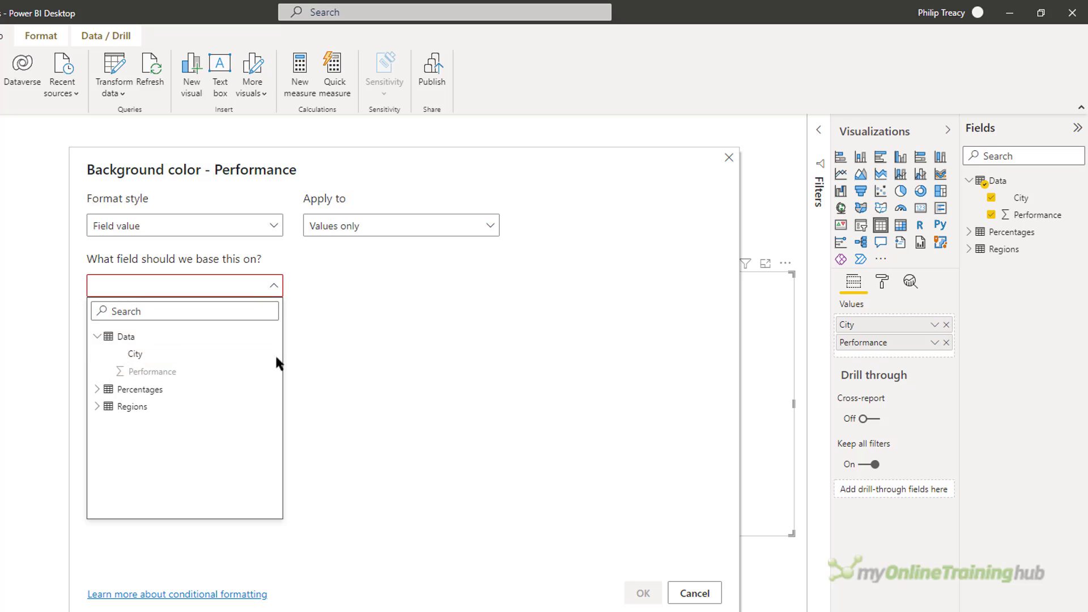
click(376, 343)
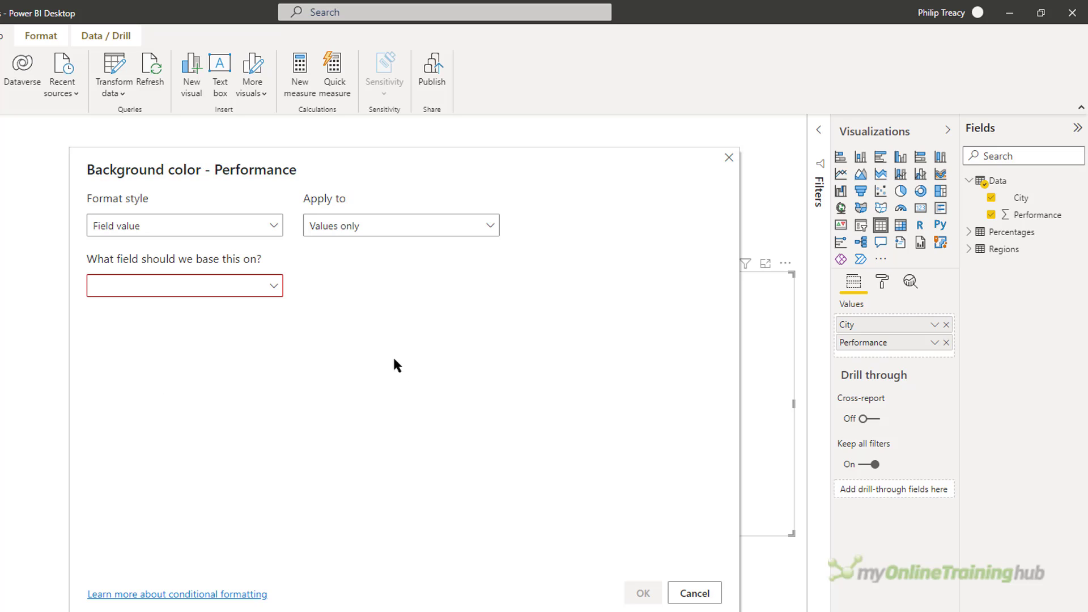
click(695, 592)
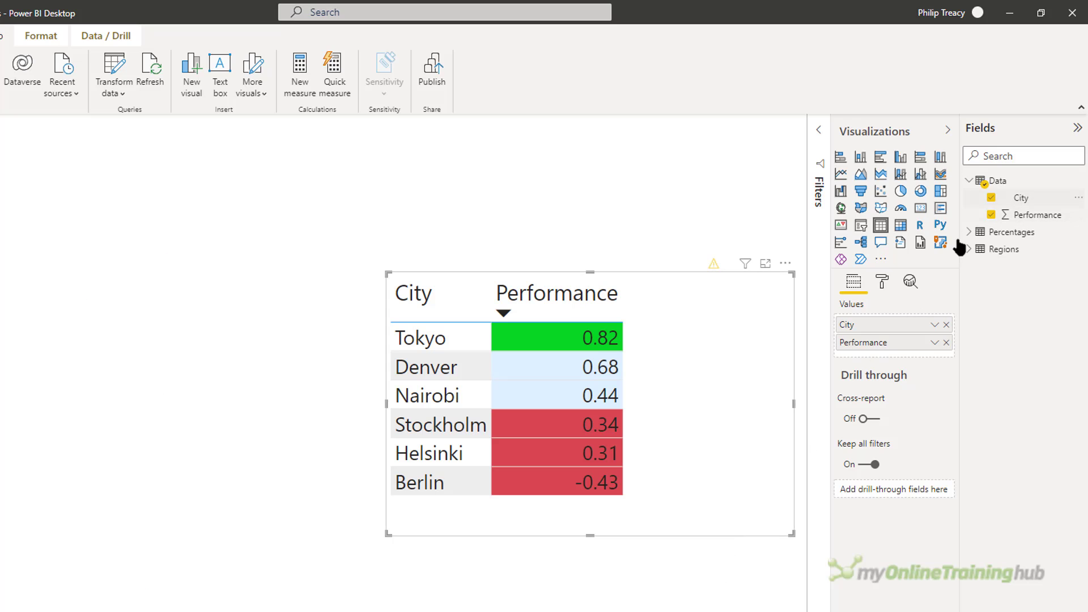
- Create measure CF BG in the Data table with SWITCH(TRUE()), returning "red" for SUM(Data[Performance]) < 0.5, "lightblue" for < 0.75, otherwise "green"
right_click(999, 182)
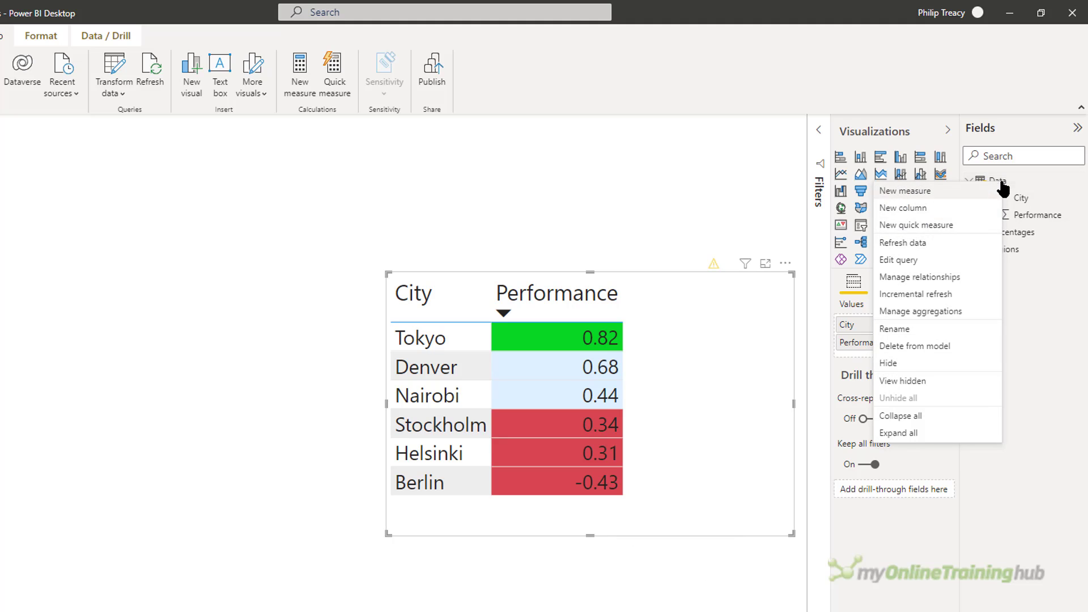
click(941, 192)
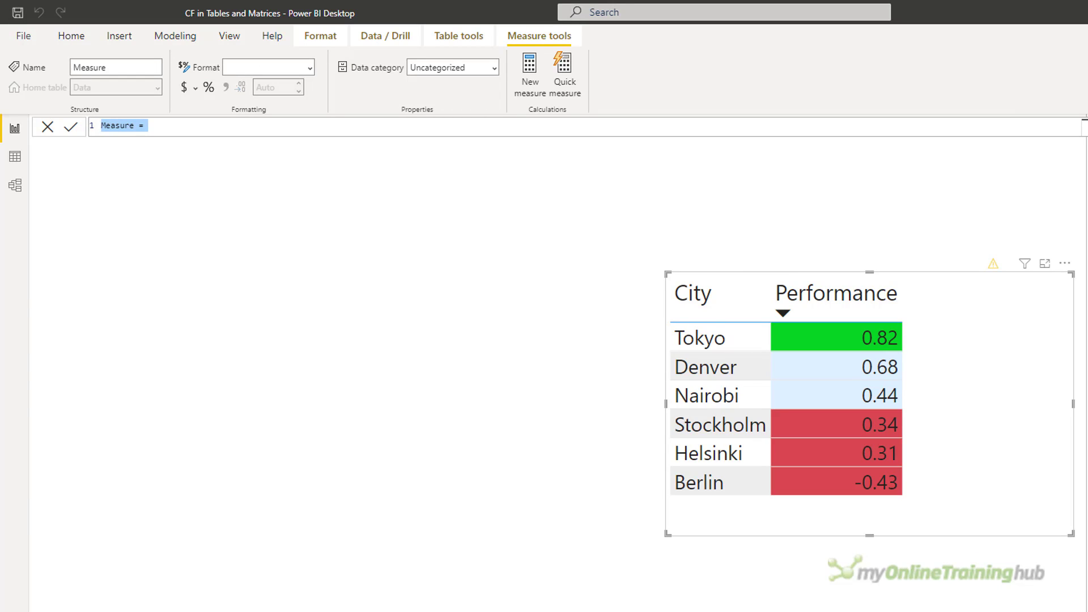
text(CF BG =  SWITCH(      TRUE(),      SUM(Data[Performance]) < 0.5 , "red",      SUM(Data[Performance]) < 0.75 , "lightblue",      "green"  ))
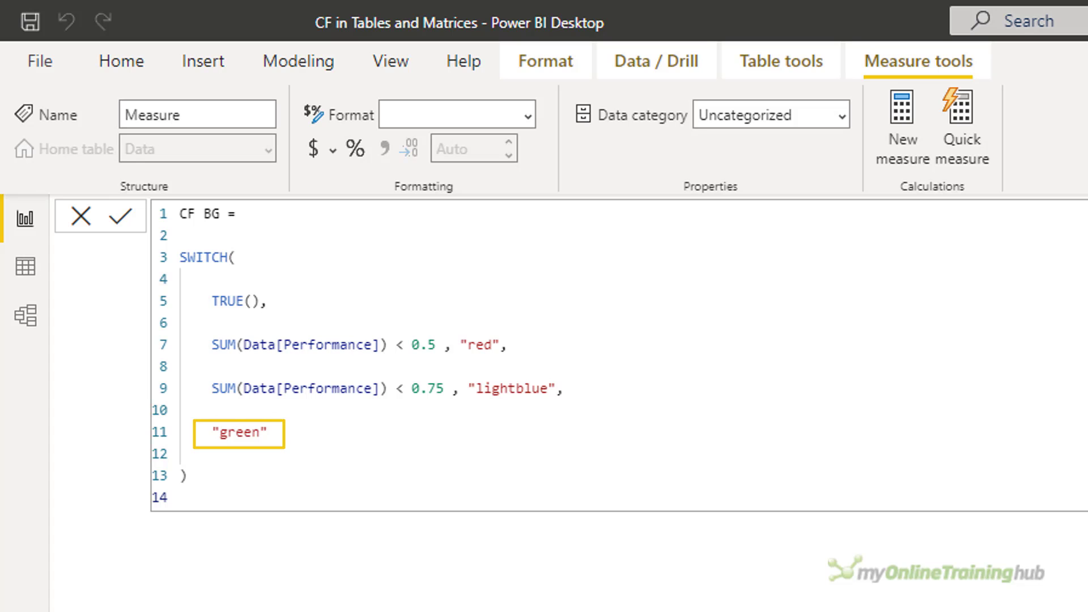
key(Return)
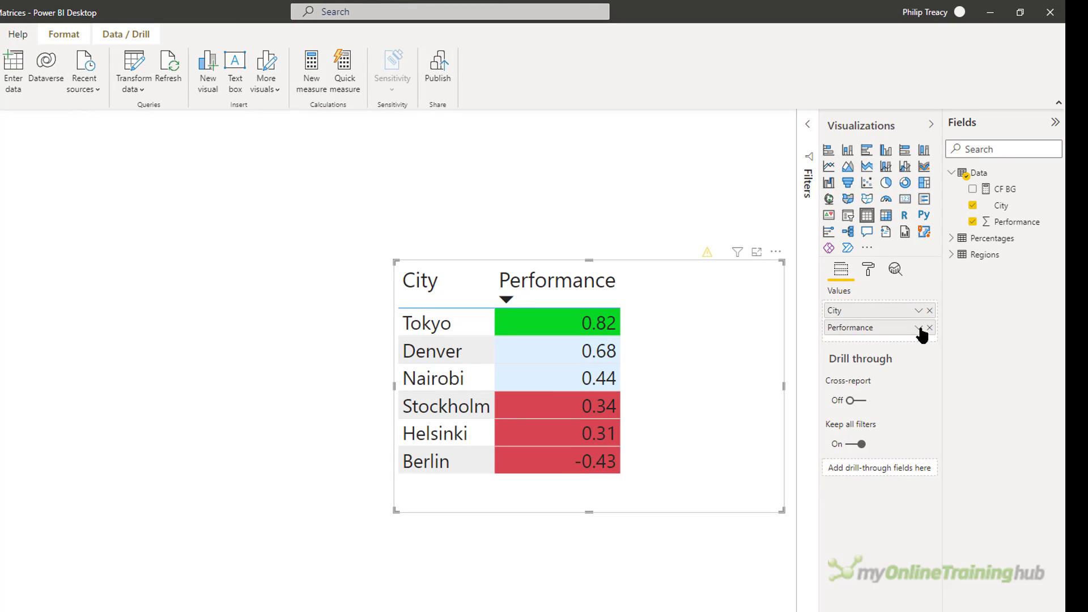
- Set the Performance column's background color to the Field value format style based on the CF BG measure
click(918, 327)
mouse_move(901, 398)
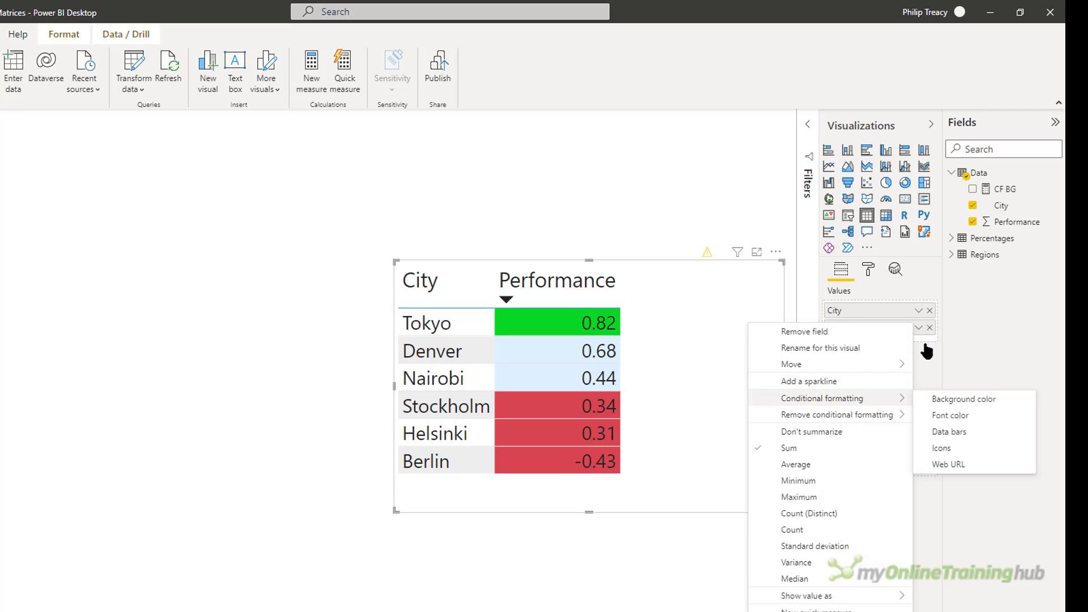
click(942, 400)
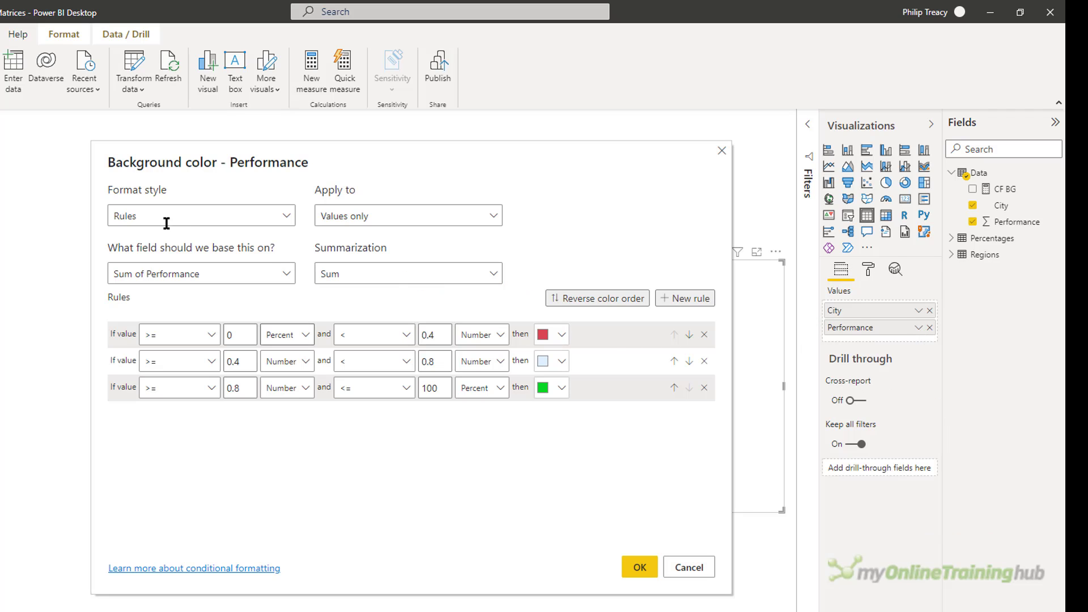
click(133, 218)
click(137, 281)
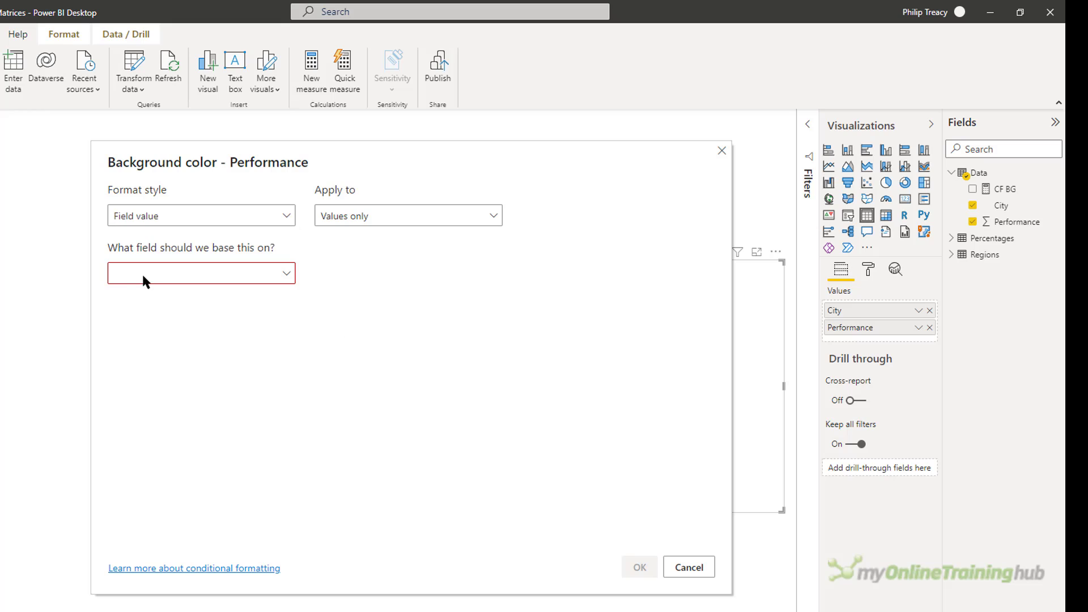
click(144, 272)
click(120, 322)
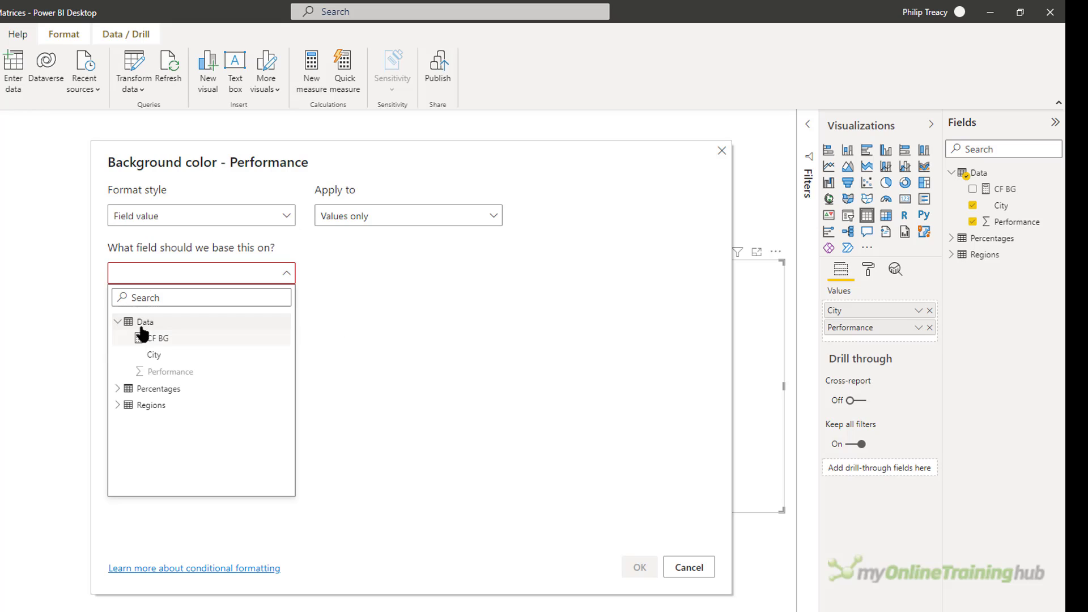
click(182, 344)
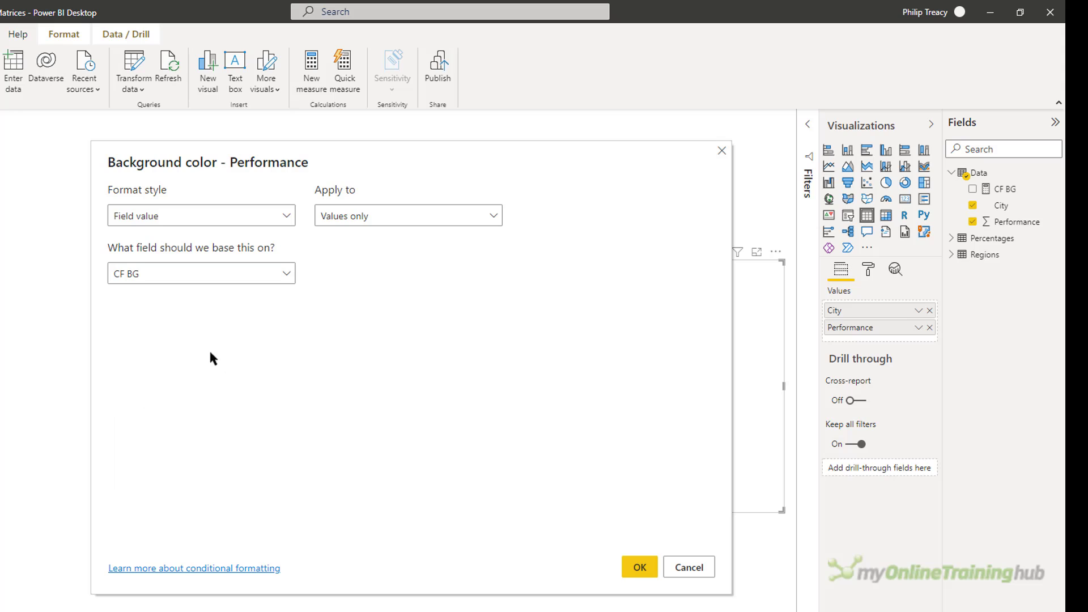
click(639, 569)
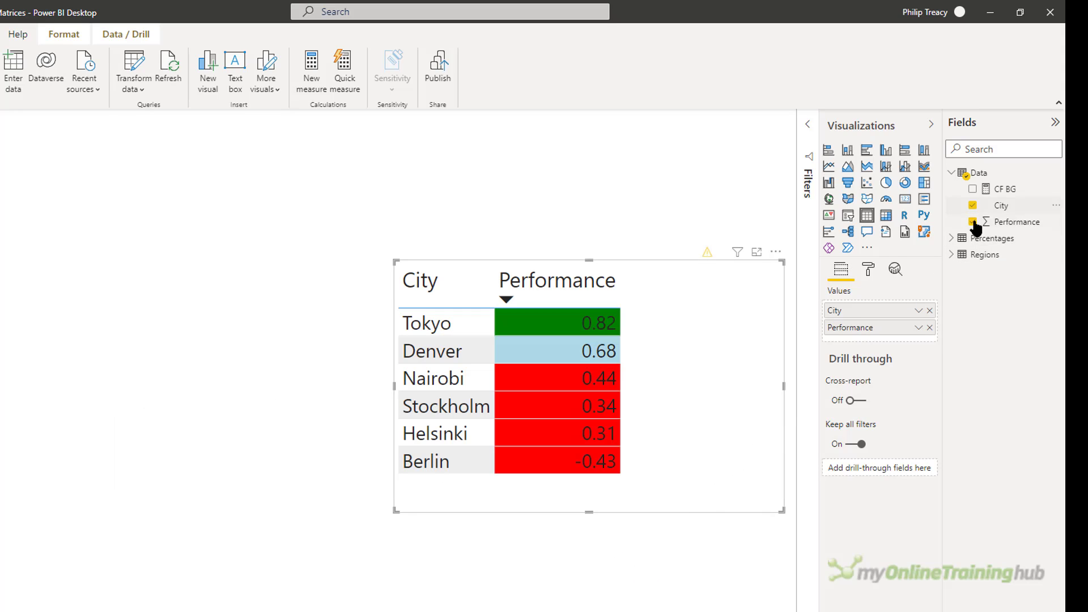
- Open the CF BG measure and change its result color for Performance below 0.75 to "gray"
click(1004, 193)
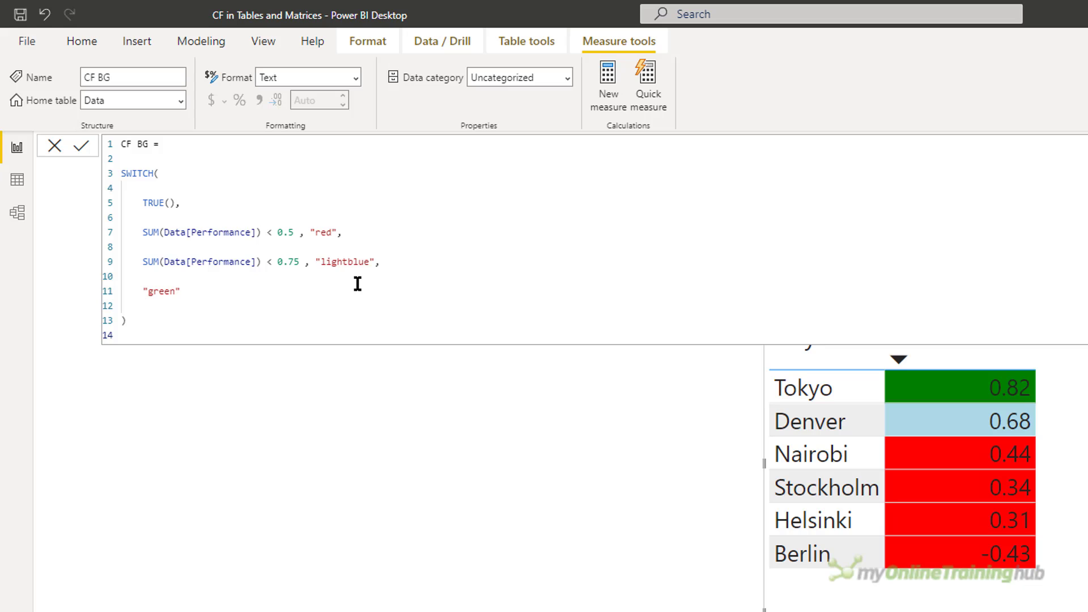
key(ctrl+Left)
key(shift+Right)
key(shift+Right)
key(shift+Right)
key(shift+Right)
key(shift+Right)
key(shift+Right)
key(shift+Right)
key(shift+Right)
key(shift+Right)
text(gray)
key(Return)
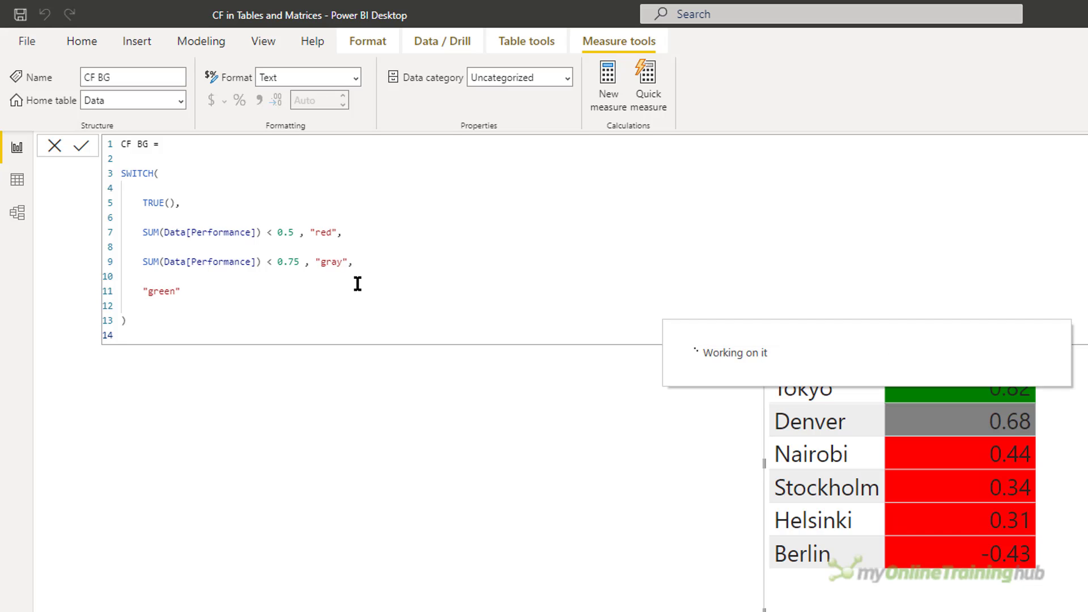
- Change the CF BG measure's result color for Performance below 0.5 to "RGB(204,0,0)"
key(Up)
key(Up)
key(Left)
key(Left)
key(ctrl+shift+Left)
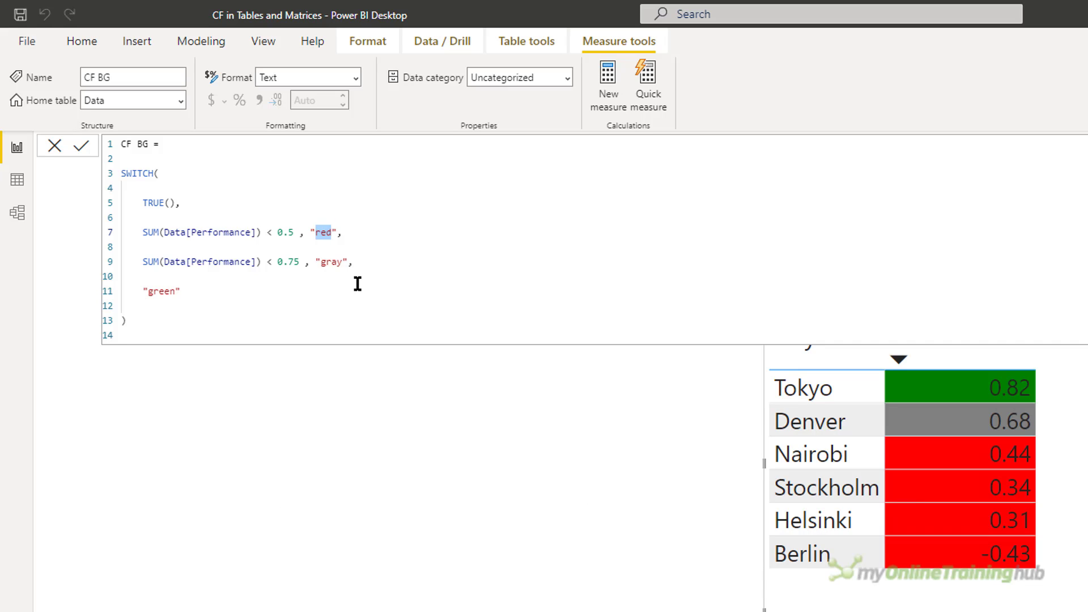
text(RGB(204)
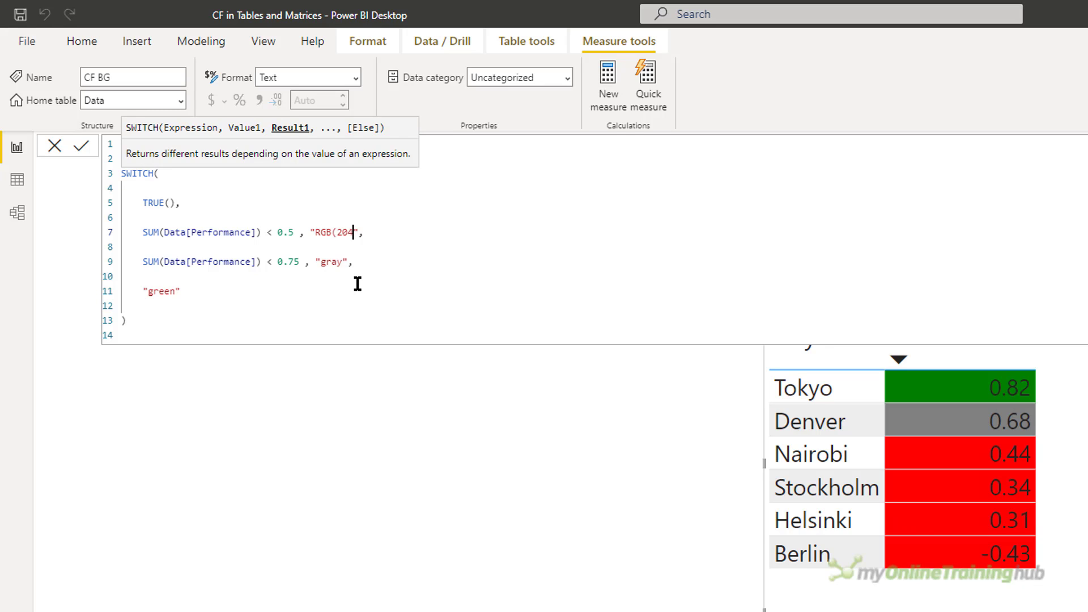
text(,0,0))
key(Return)
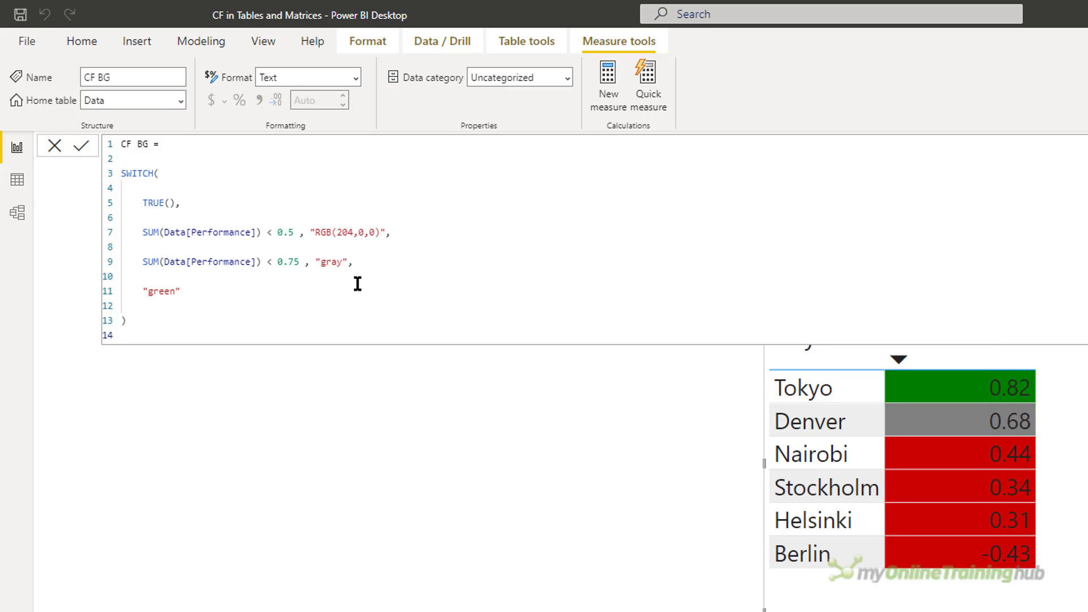
- Change the CF BG measure's result color for Performance below 0.75 to "orange"
double_click(333, 262)
text(orange)
key(Return)
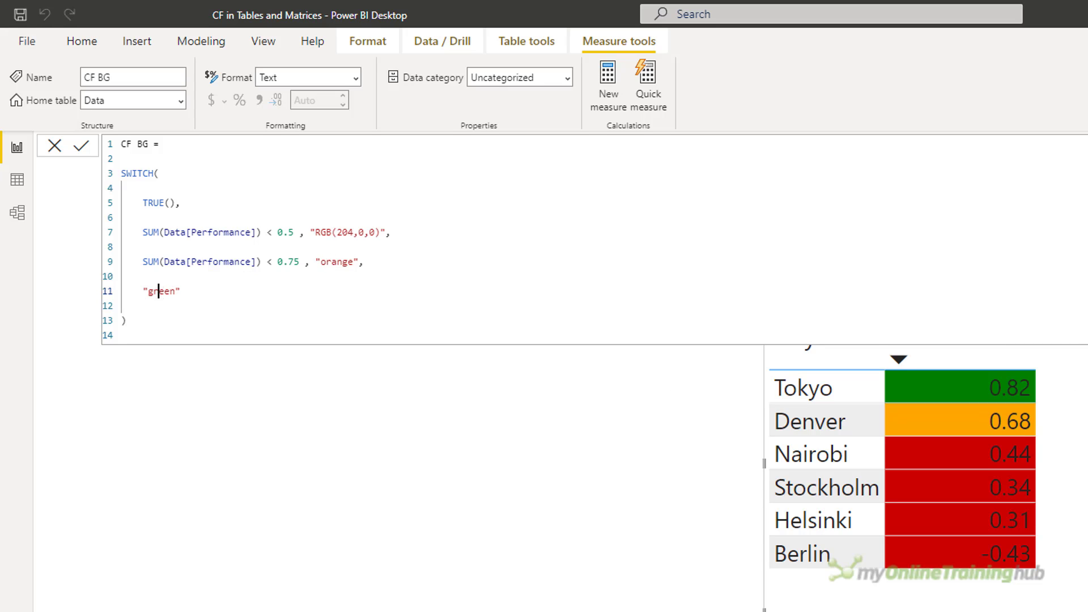
- Replace the CF BG measure's default color with the hex code "#75Ad21" and commit the formula
double_click(161, 292)
text(#)
text(75Ad21)
key(Return)
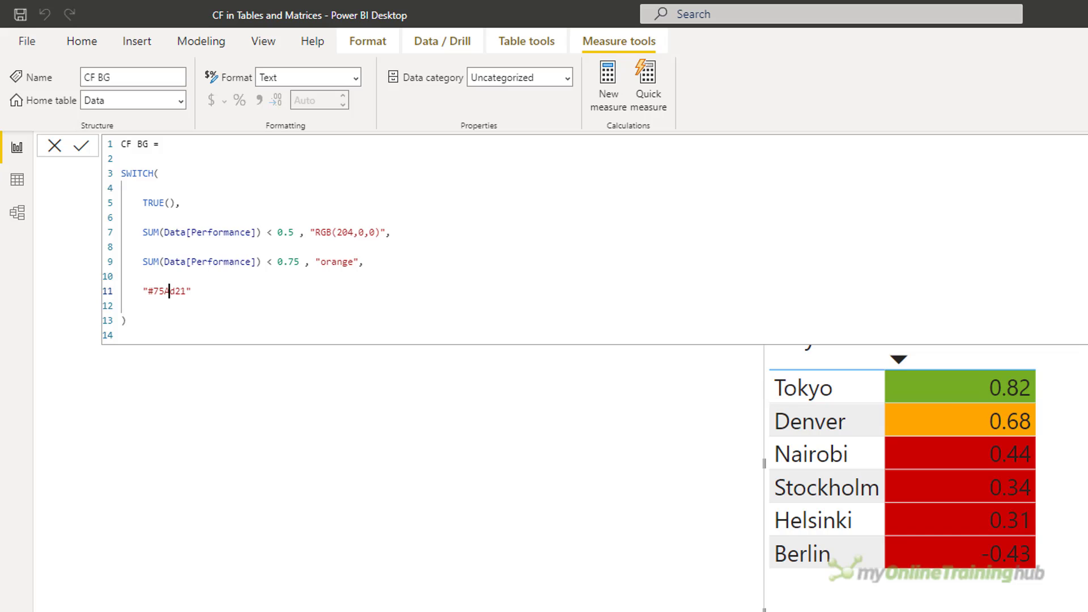
double_click(170, 291)
key(Delete)
text(a)
key(Return)
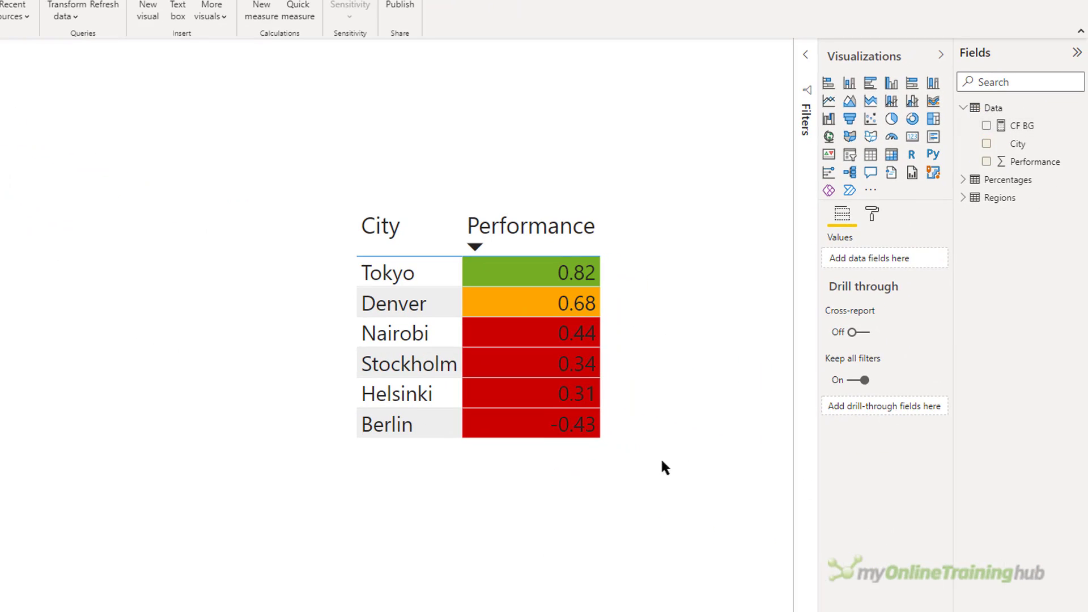
- Apply font color conditional formatting to the Performance column using the Field value format style based on CF BG
click(661, 457)
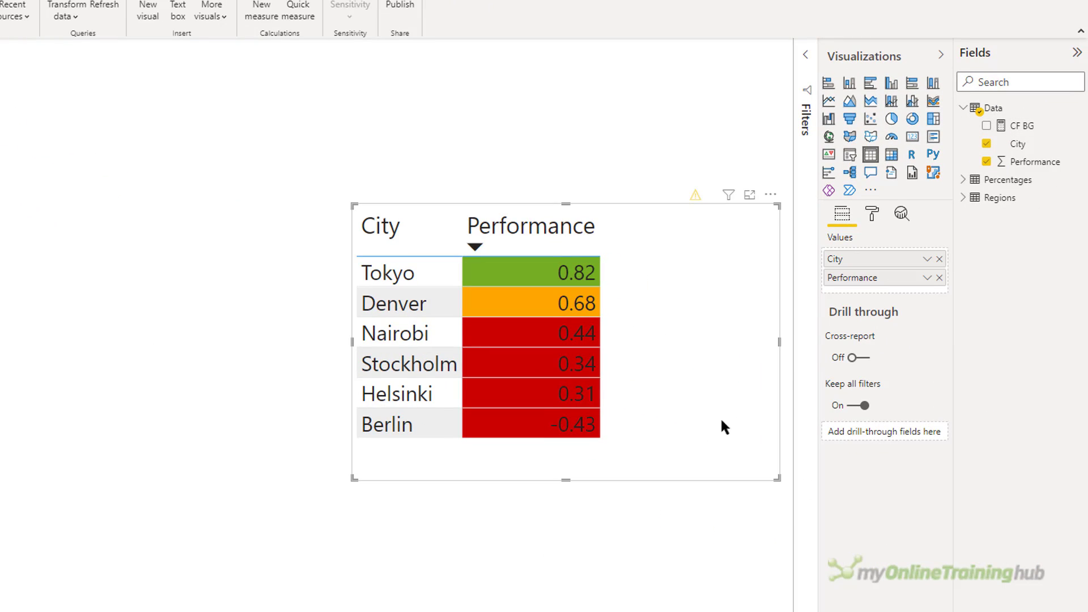
click(926, 278)
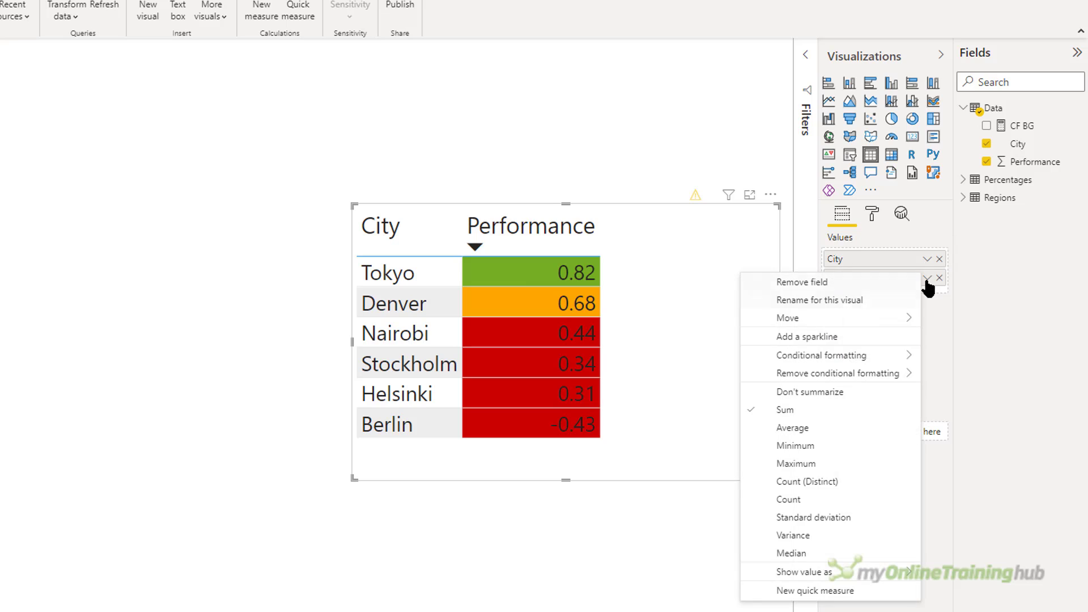
mouse_move(892, 356)
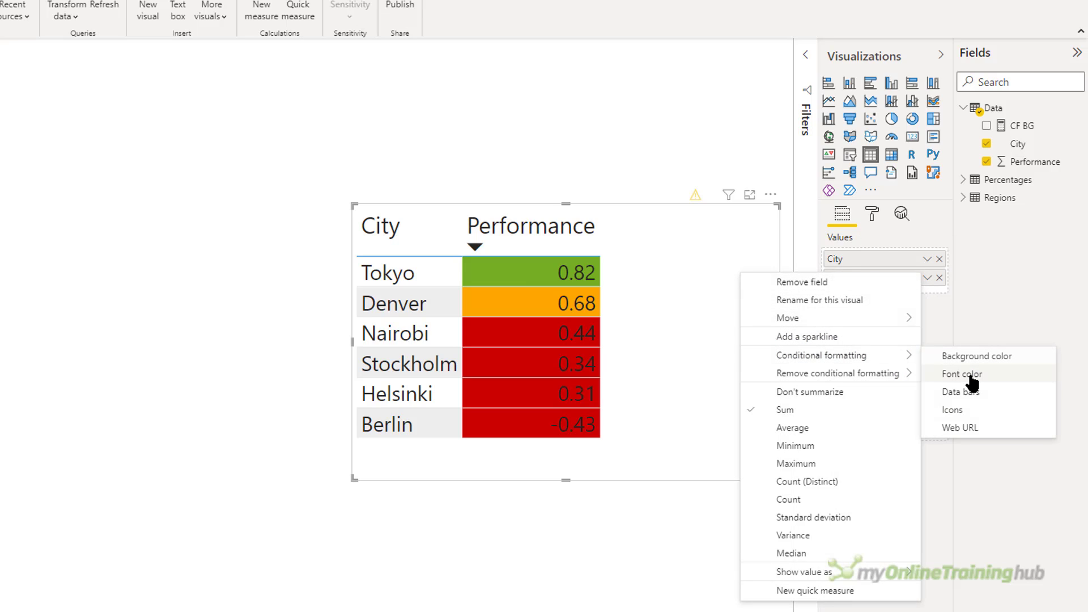
click(971, 377)
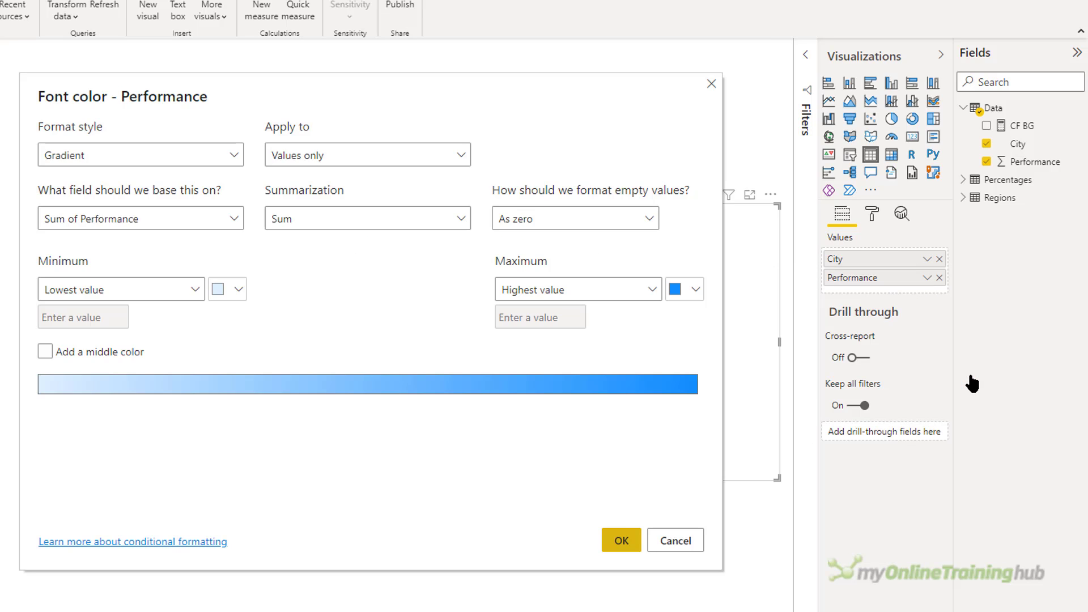
click(91, 161)
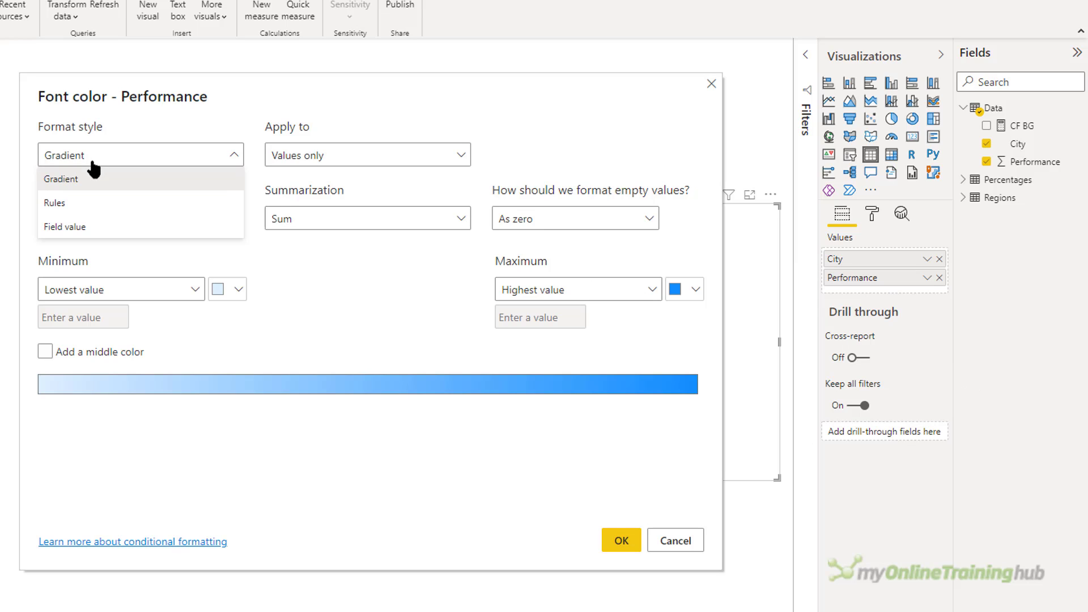
click(82, 226)
click(87, 226)
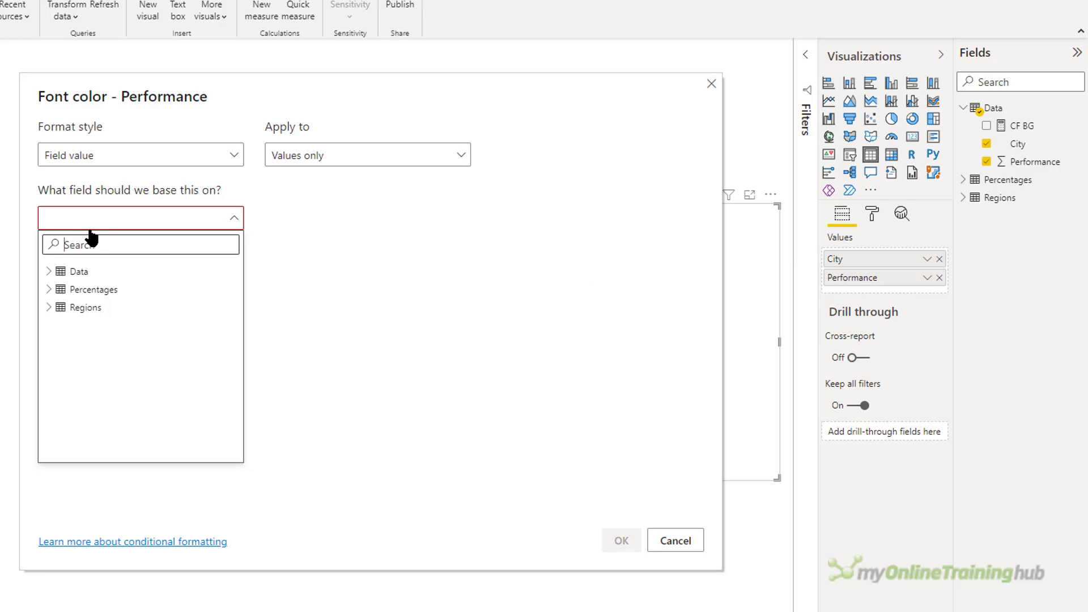
click(50, 272)
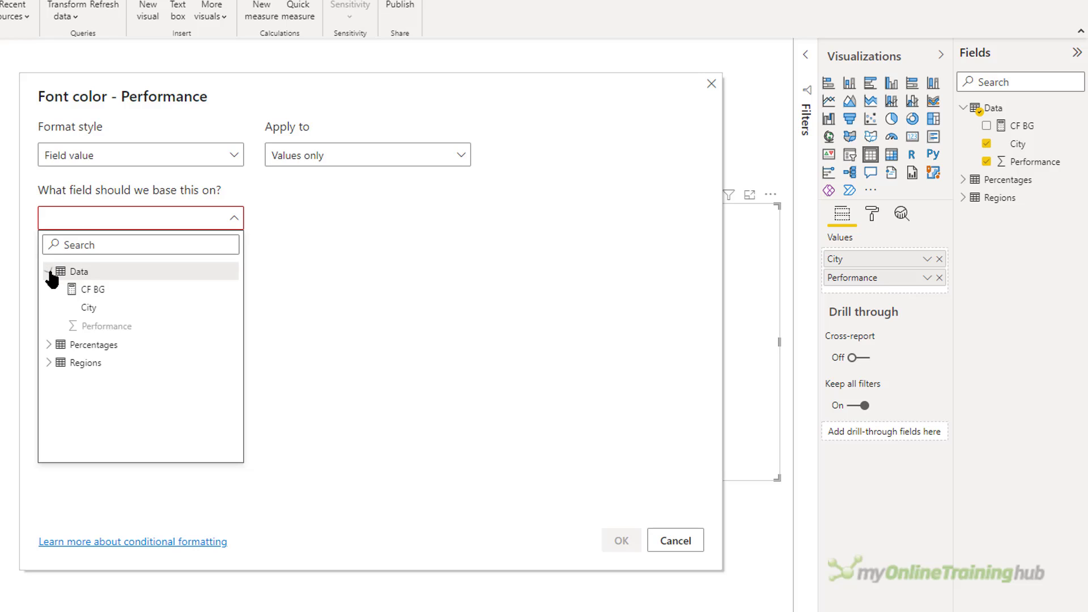
click(109, 292)
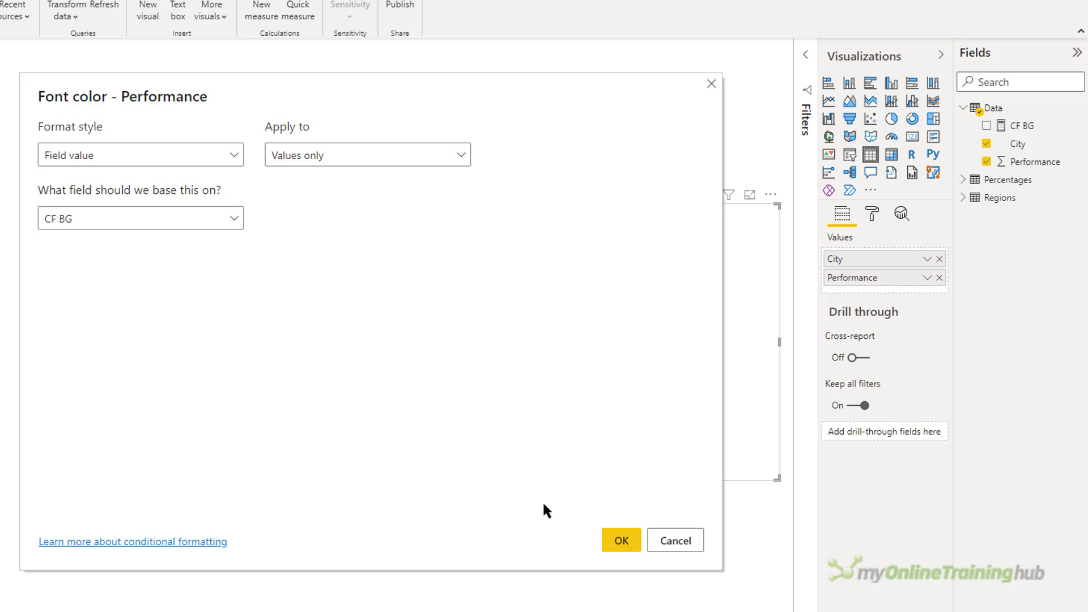
click(620, 541)
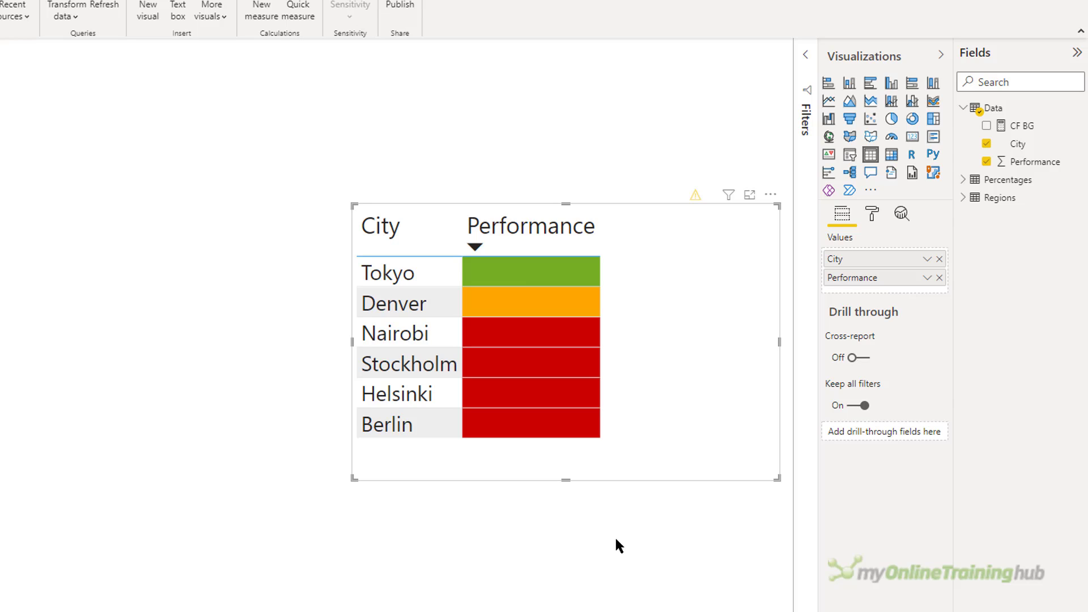
- Remove only the background color conditional formatting from the Performance column
click(927, 278)
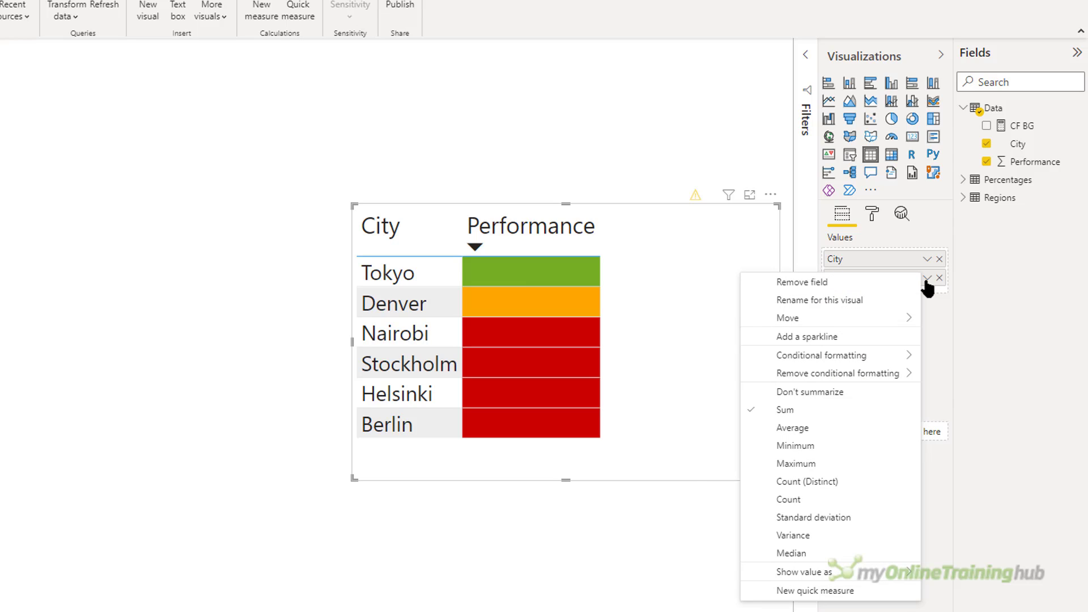
mouse_move(883, 374)
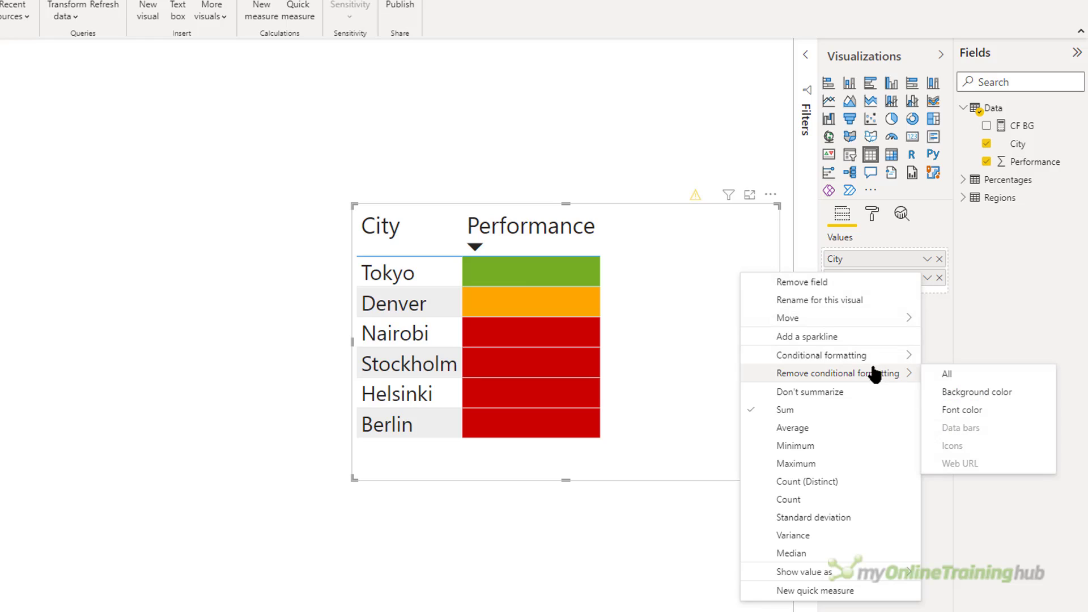
click(976, 397)
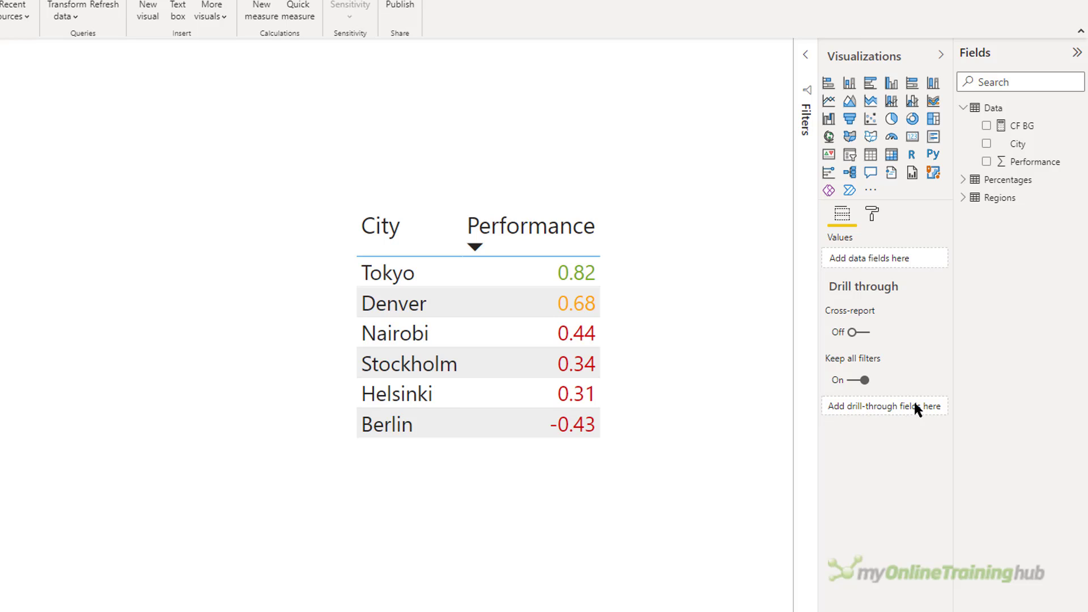
- Examine the Gradient, Rules and Field value format styles in the Performance column's font color formatting, and discard the changes
click(665, 368)
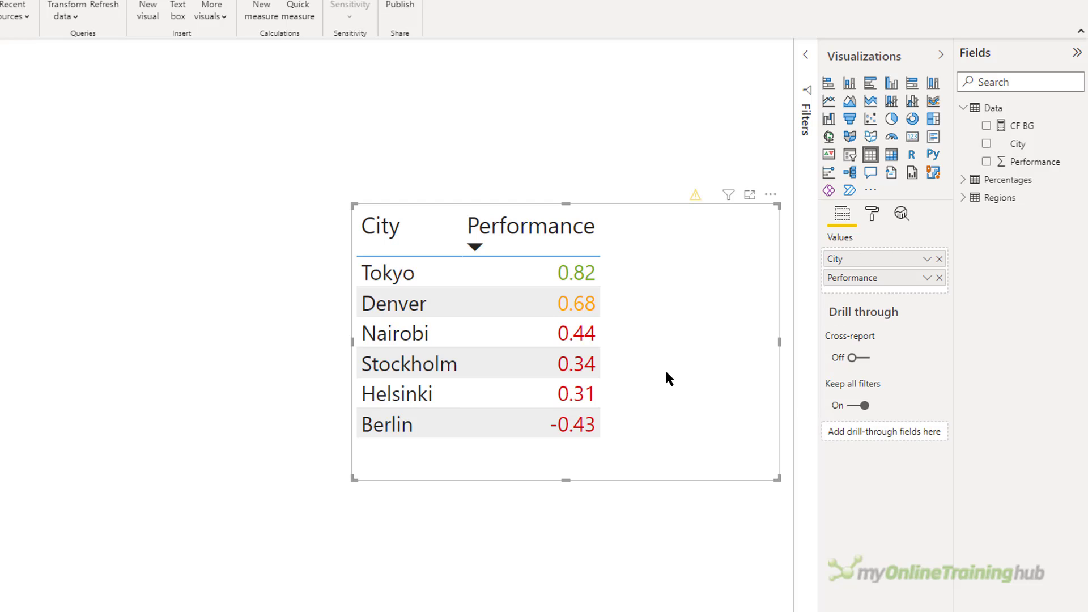
click(926, 277)
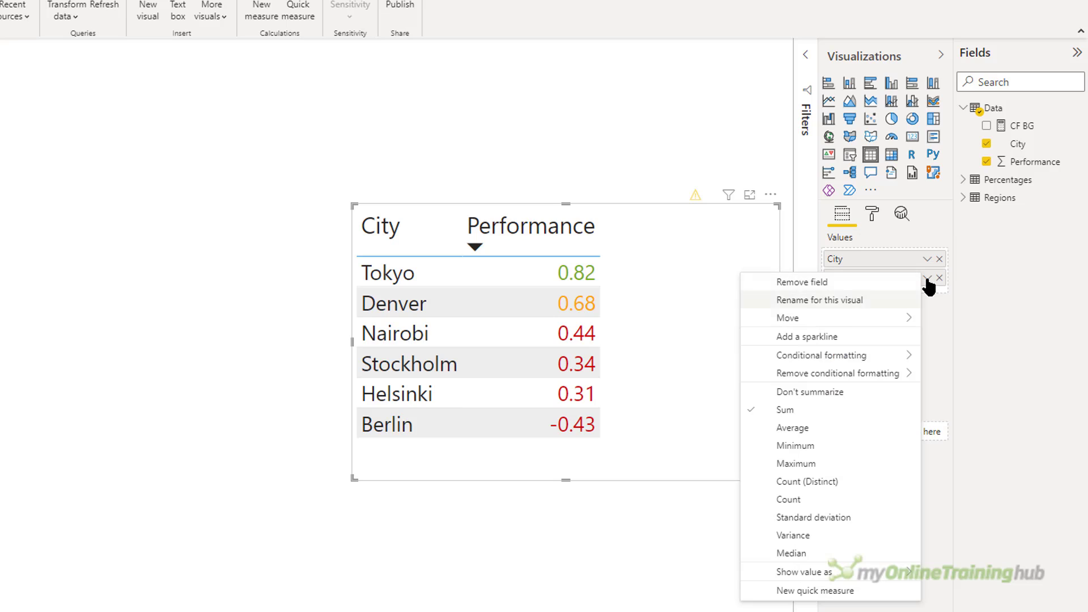
mouse_move(915, 354)
click(961, 374)
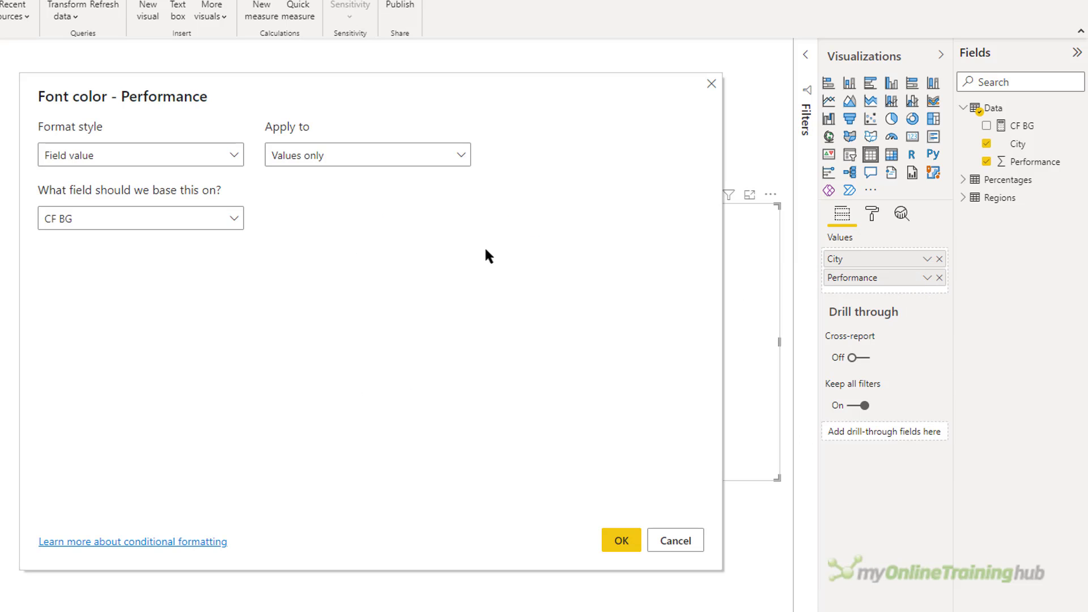
click(122, 160)
click(101, 176)
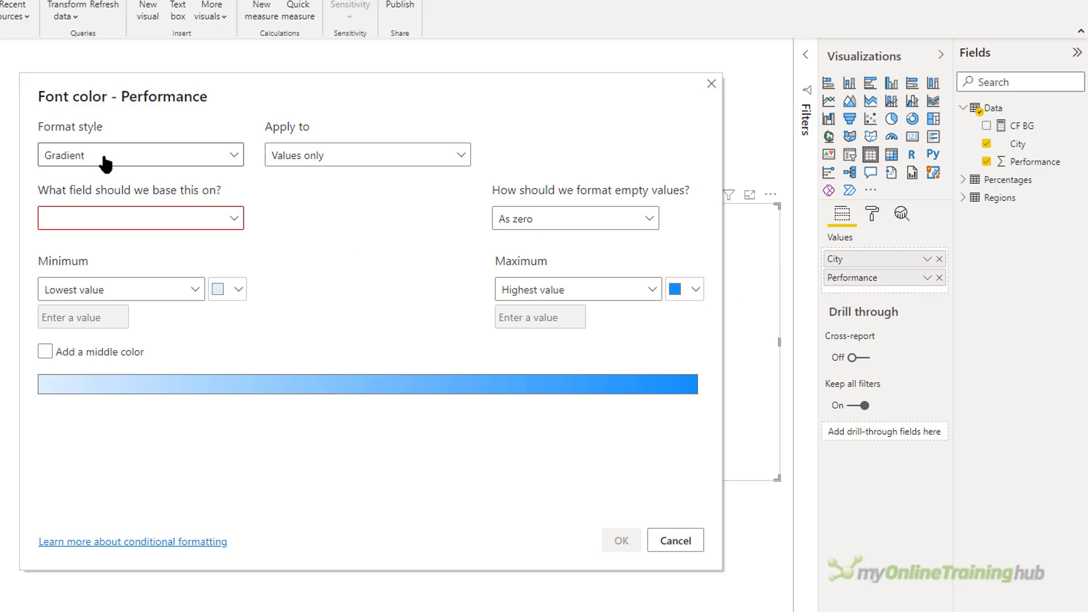
click(105, 164)
click(102, 204)
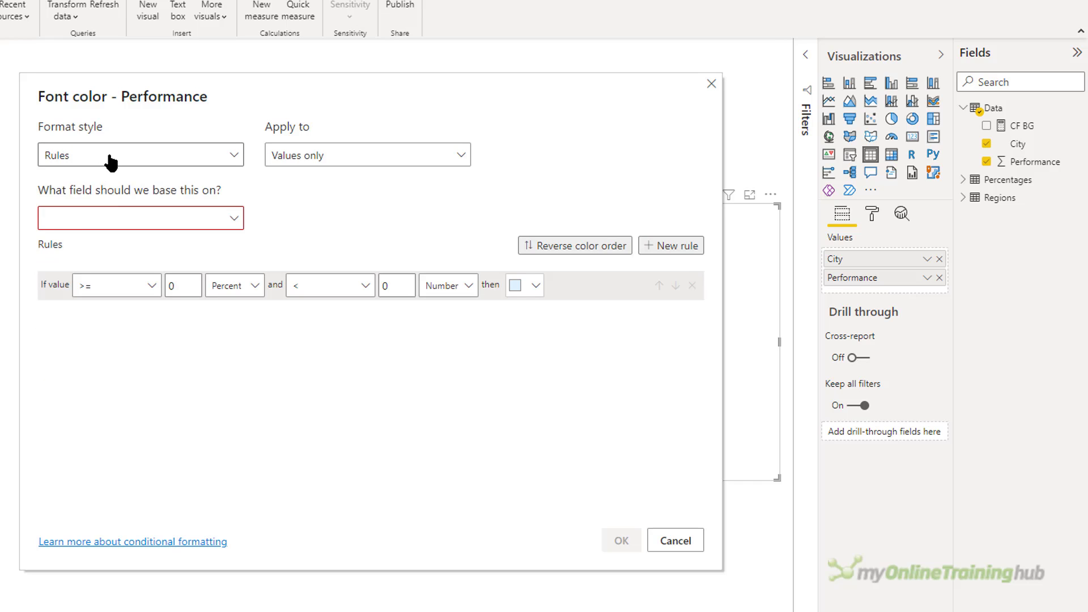
click(111, 162)
click(106, 230)
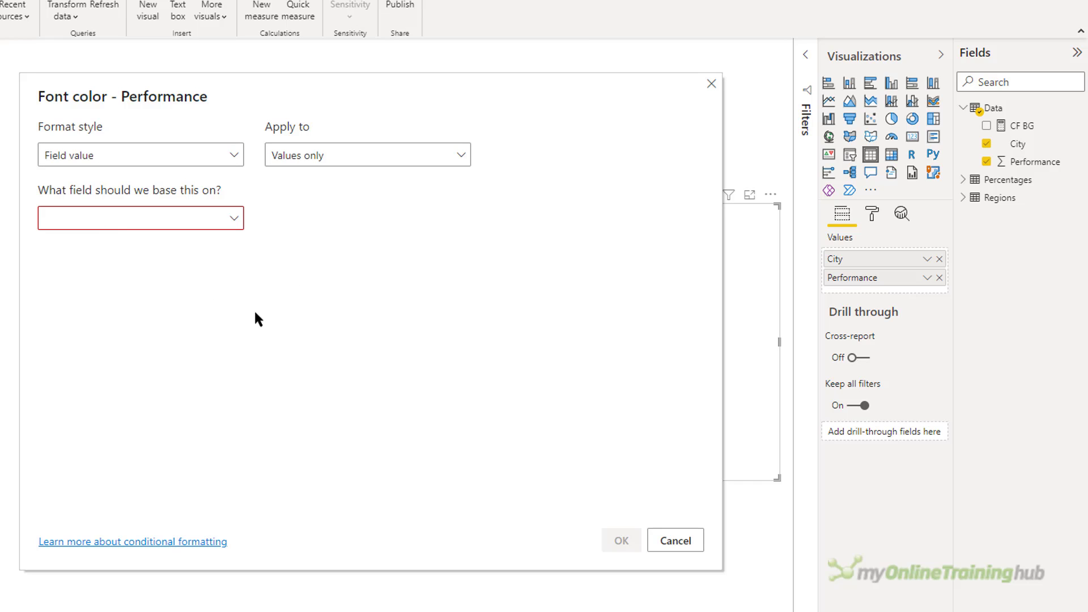
click(665, 542)
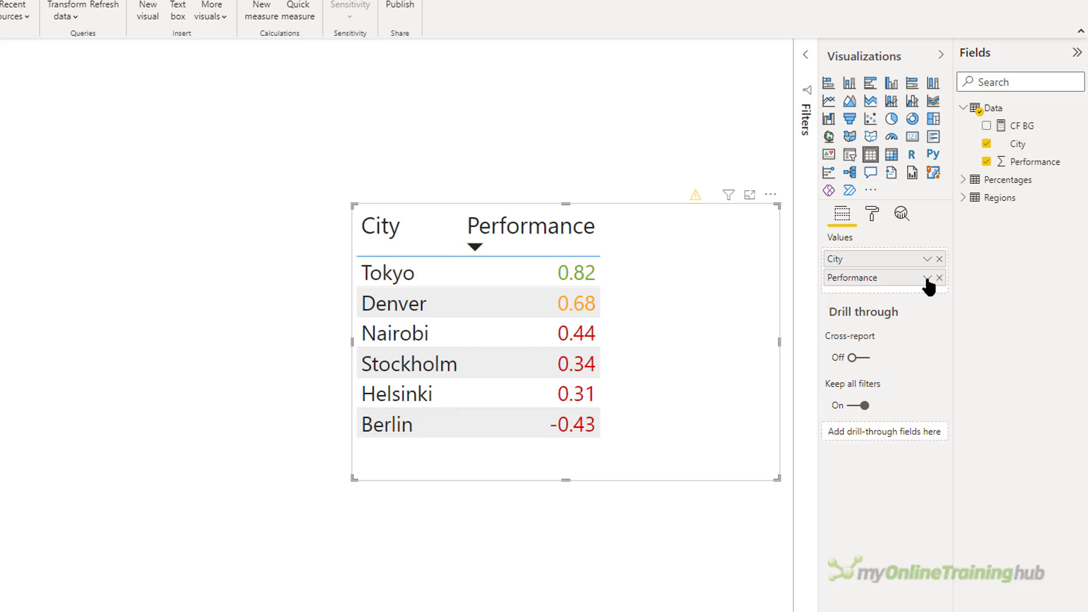
- Open the data bars conditional formatting settings for the Performance column
click(927, 278)
key(Down)
key(Down)
key(Down)
key(Down)
key(Down)
key(Right)
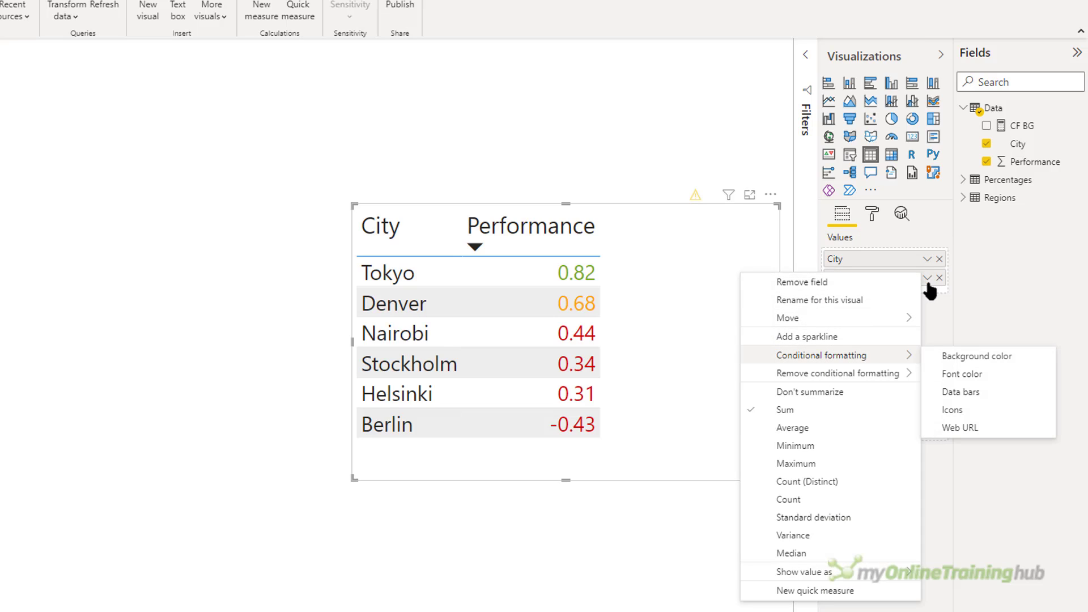
click(960, 395)
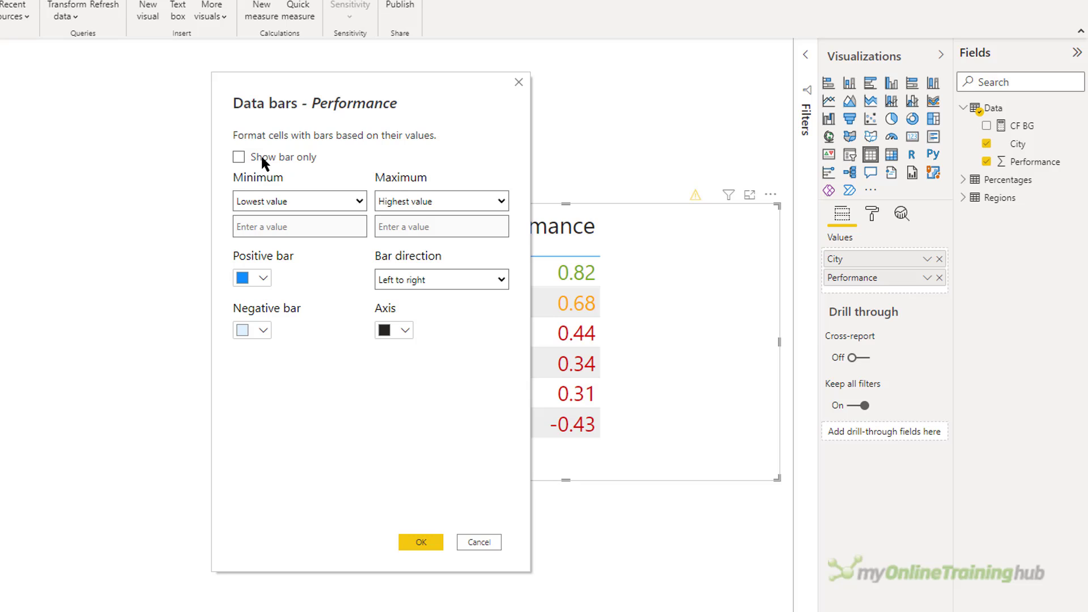
- Try Custom for the data bars' minimum and maximum, and return them to Lowest value and Highest value
click(276, 205)
click(280, 233)
click(403, 205)
click(400, 232)
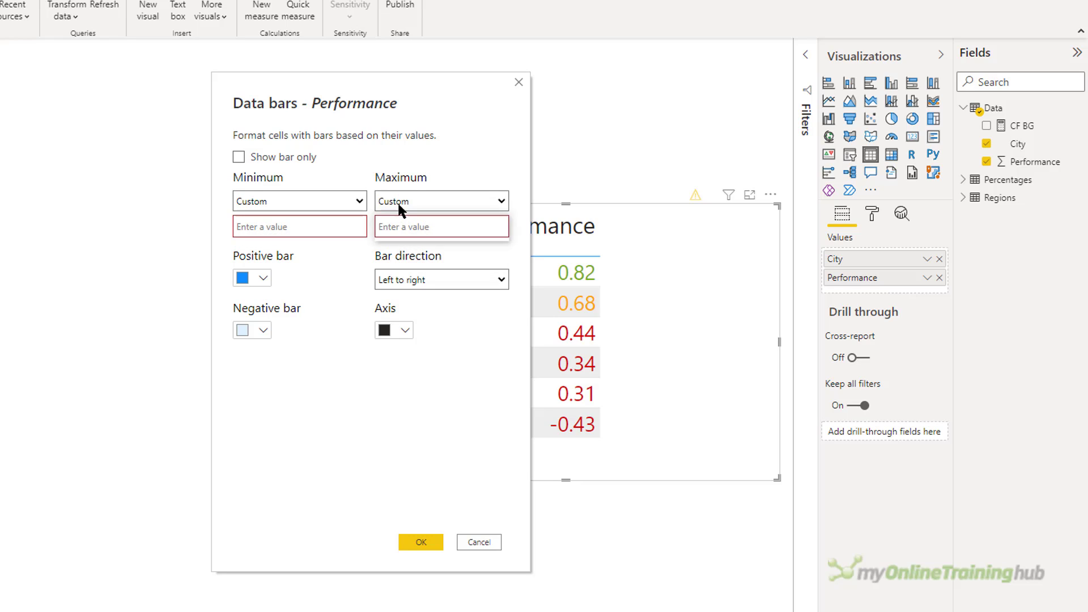
click(397, 202)
click(400, 222)
click(308, 201)
click(252, 220)
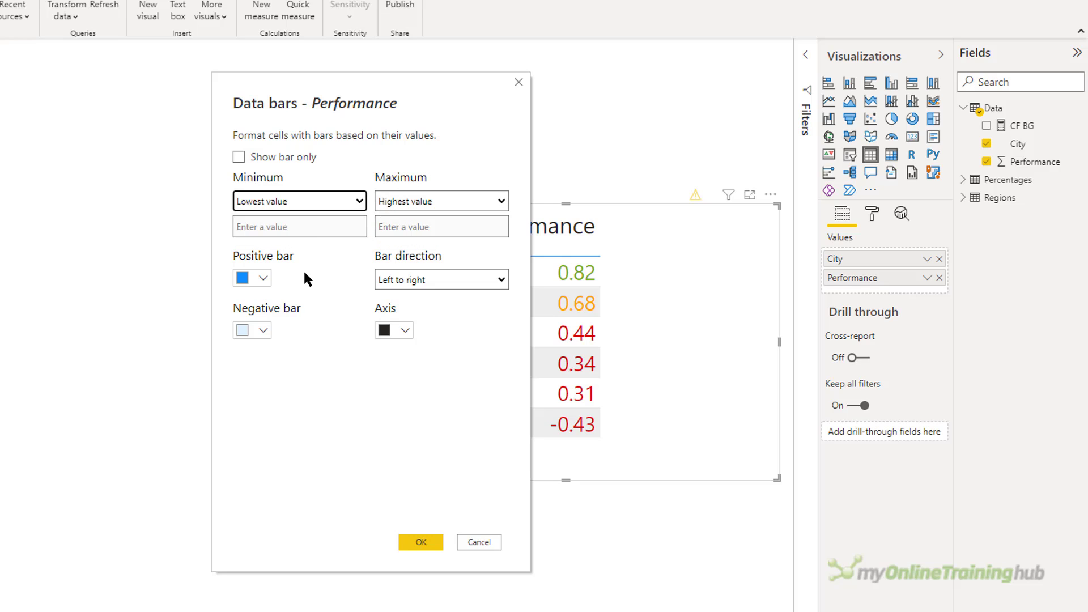
- Set the negative bar color to the red theme color and apply the data bars to the Performance column
click(262, 331)
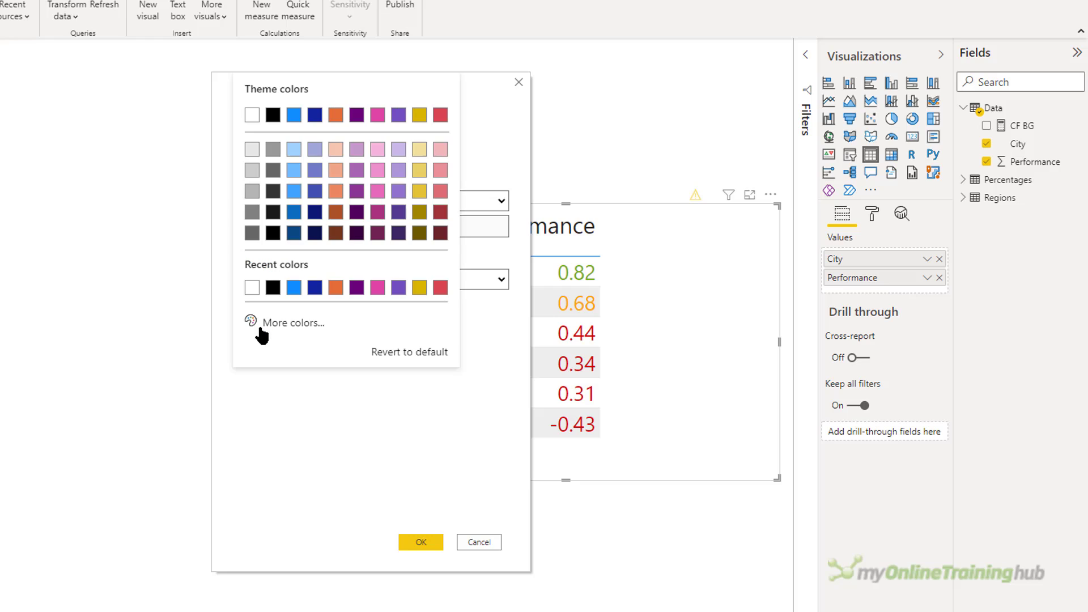
click(441, 115)
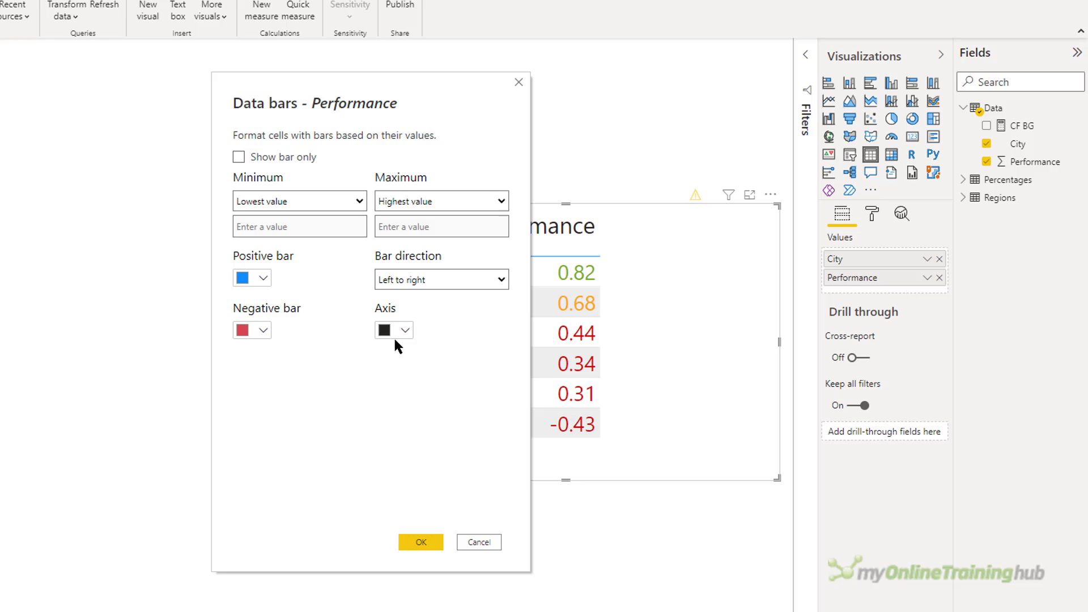
click(419, 543)
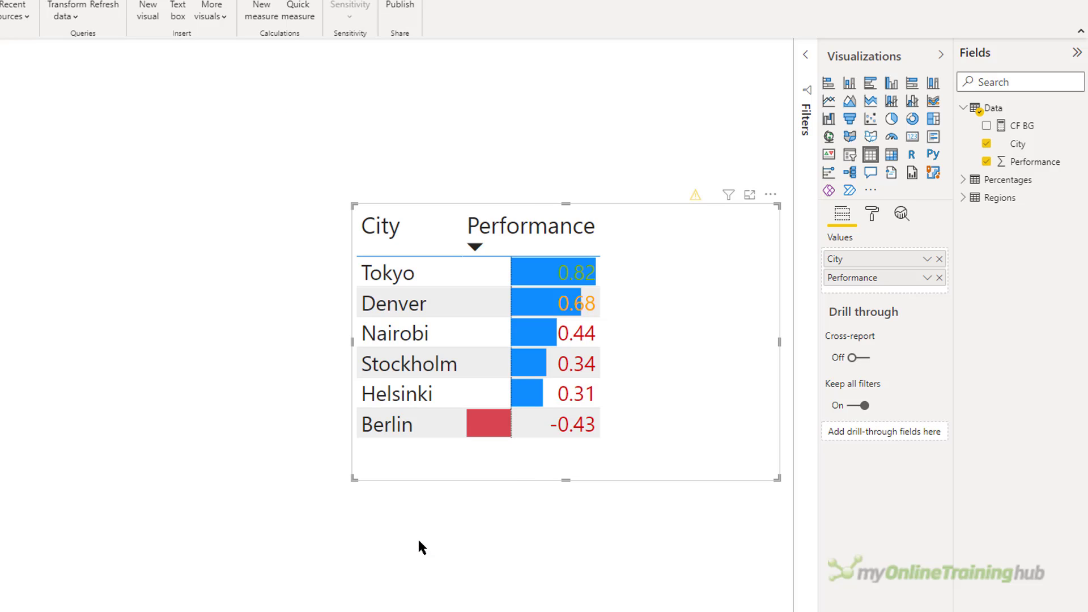
- Edit the Performance column's data bars to show the bar only, without the numbers
click(927, 278)
mouse_move(874, 368)
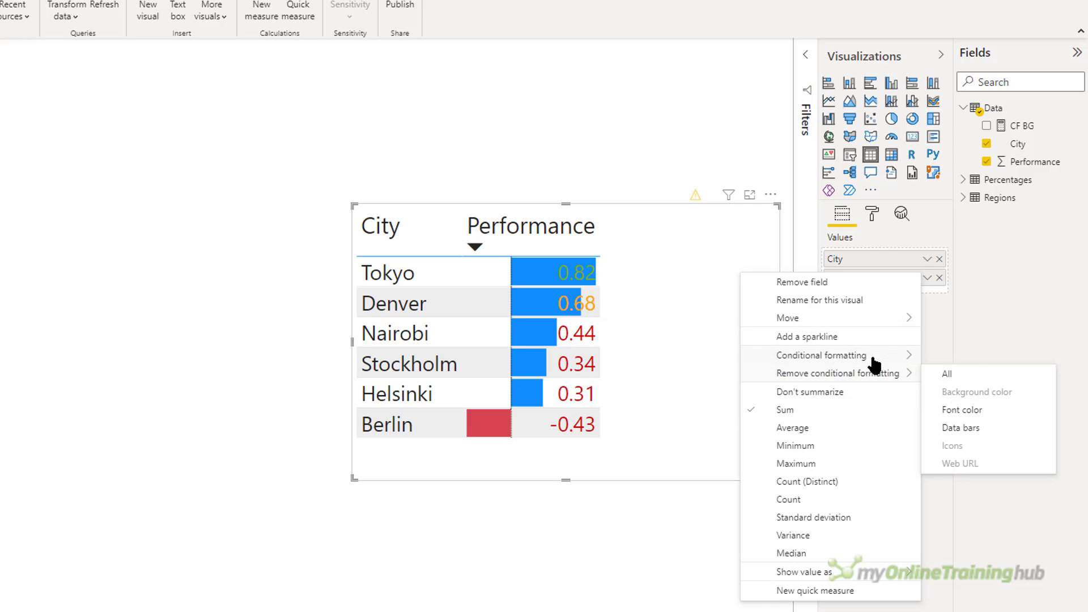
click(961, 392)
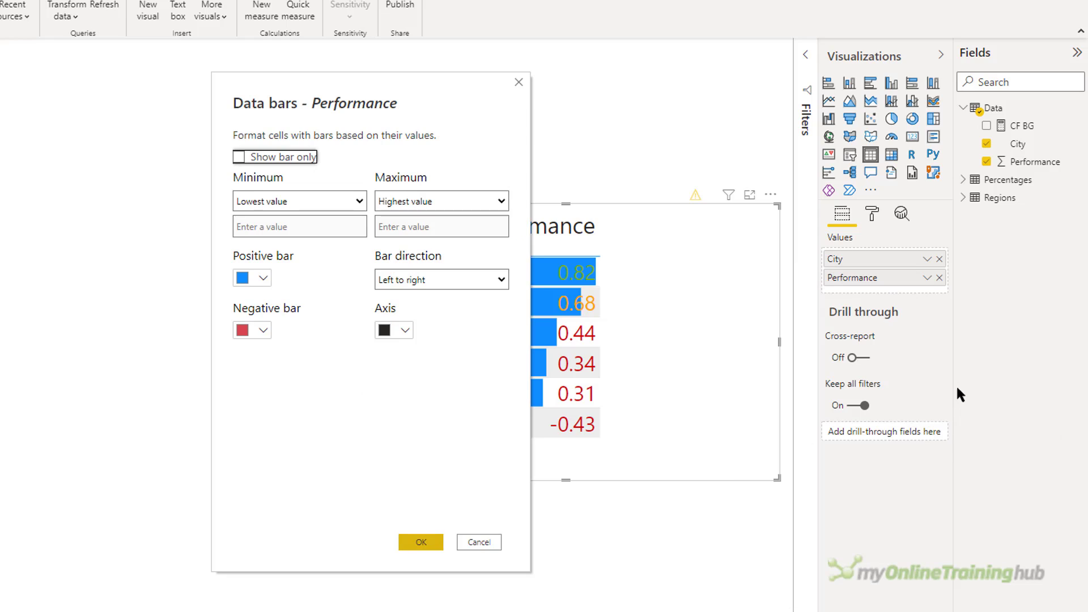
click(239, 158)
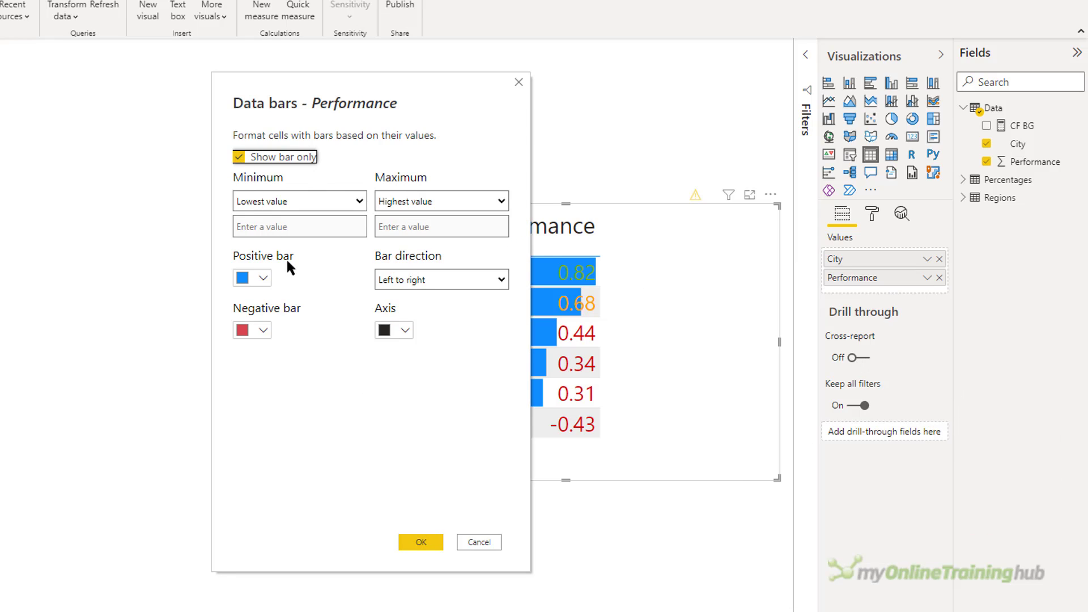
click(418, 539)
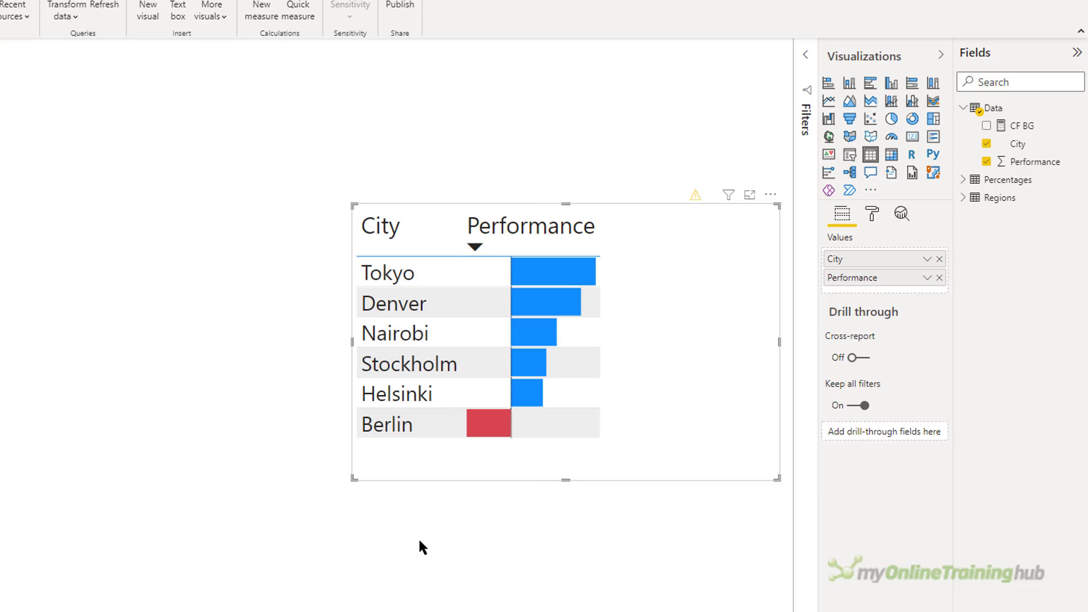
- Change the bar direction of the Performance column's data bars to right to left
click(926, 278)
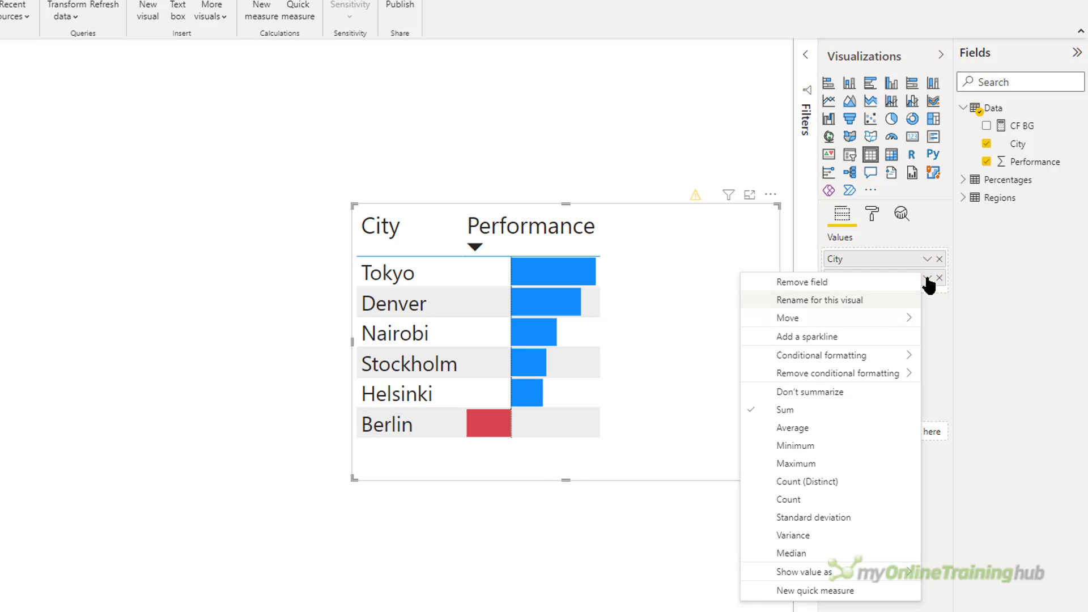
mouse_move(901, 355)
click(963, 393)
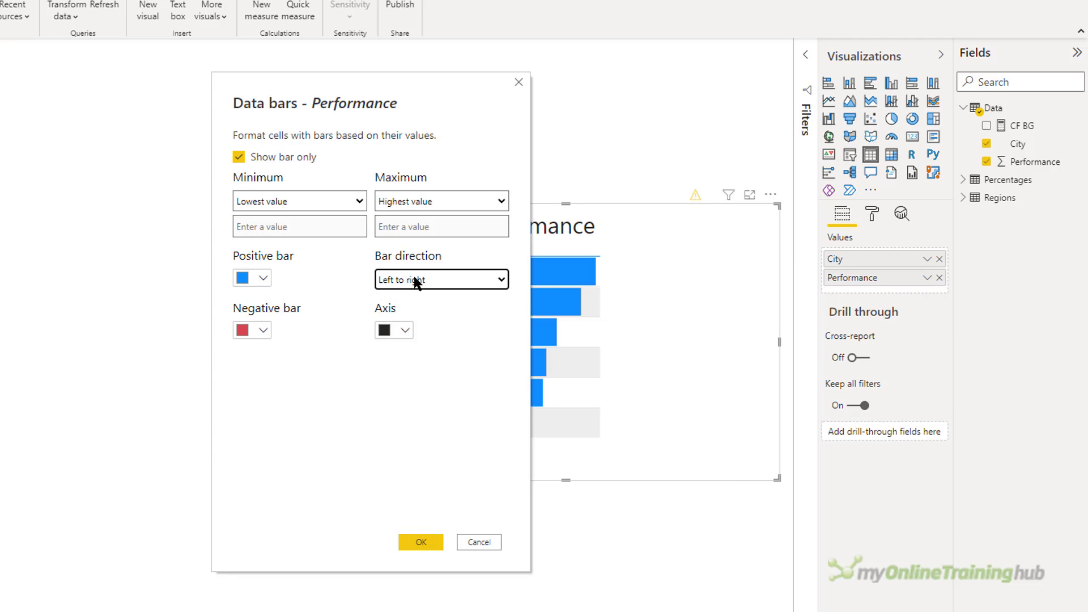
click(453, 288)
click(443, 311)
click(420, 544)
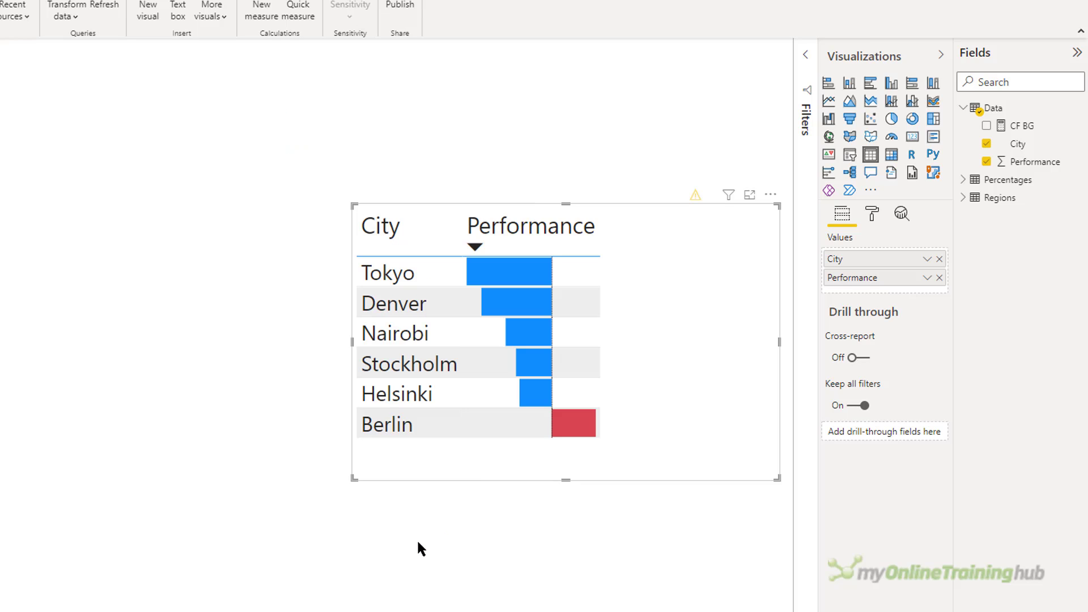
- Remove only the data bars conditional formatting from the Performance column
click(927, 277)
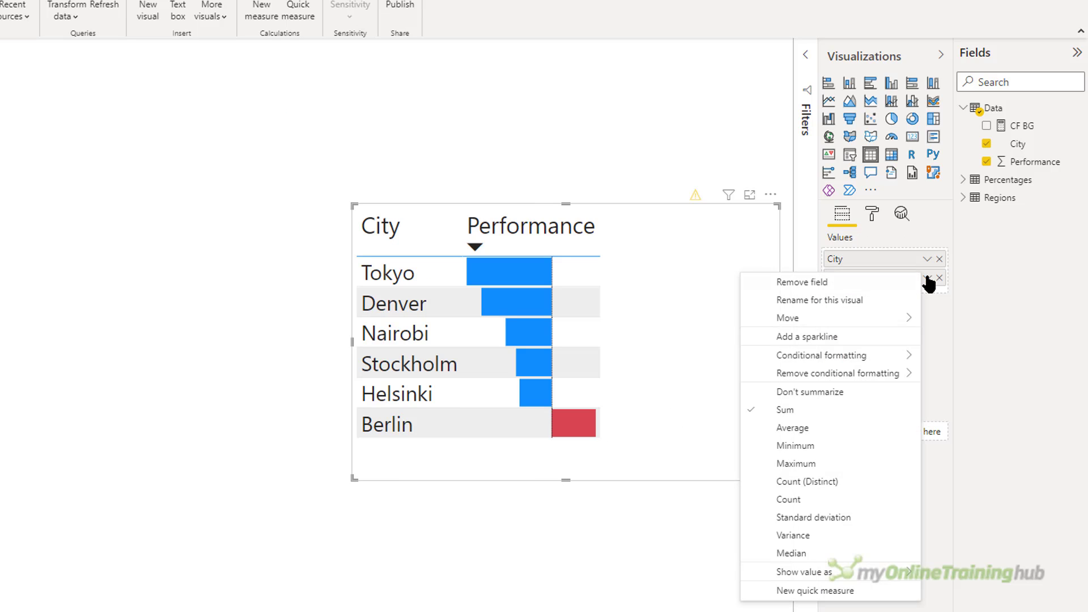
mouse_move(884, 373)
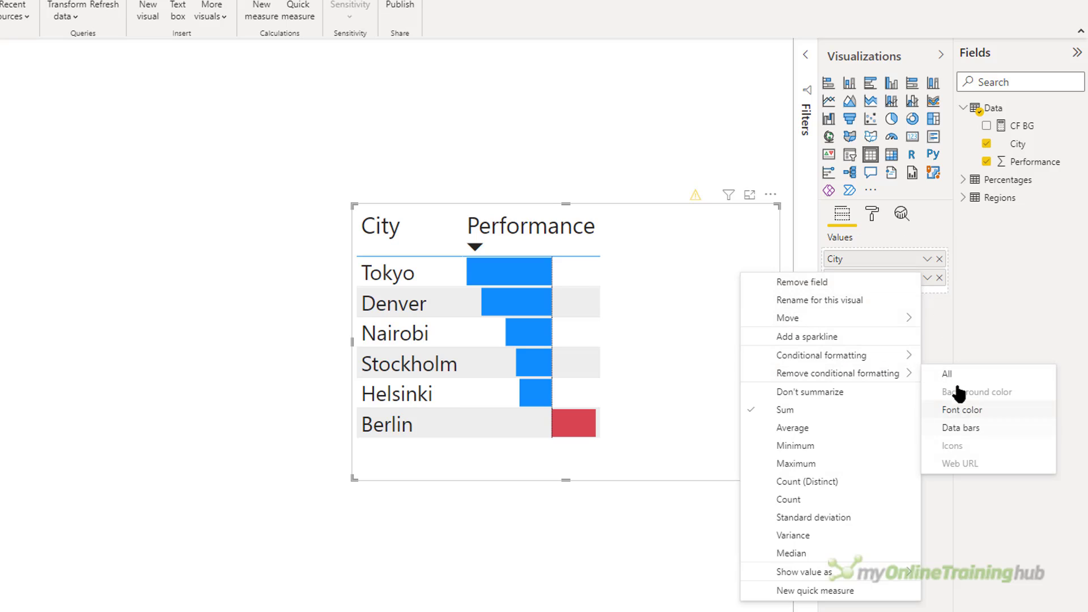
click(970, 428)
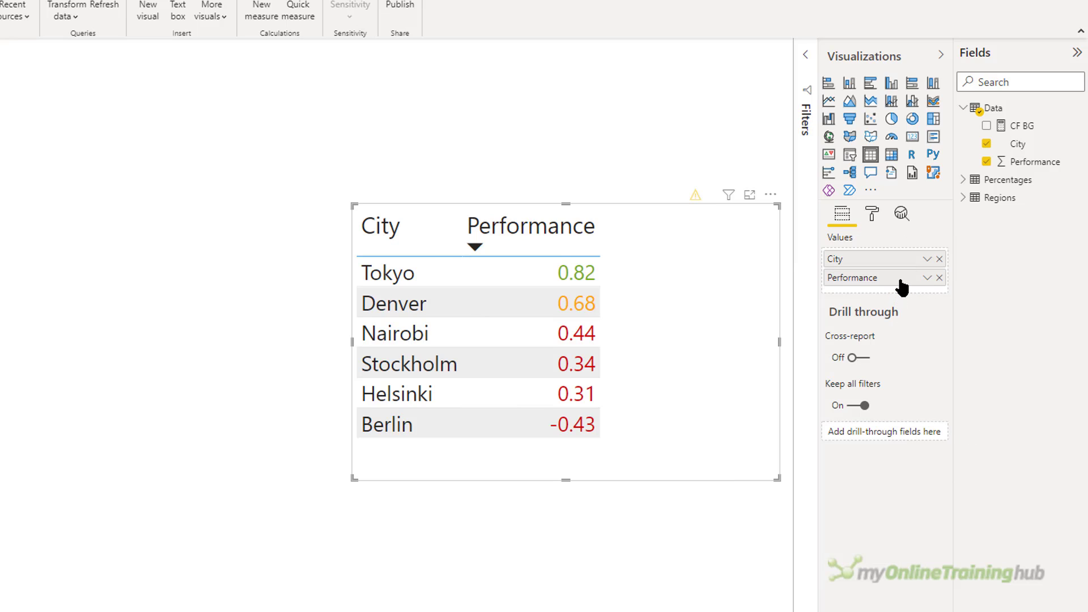
- Open the icons conditional formatting settings for the Performance column
click(926, 279)
mouse_move(882, 374)
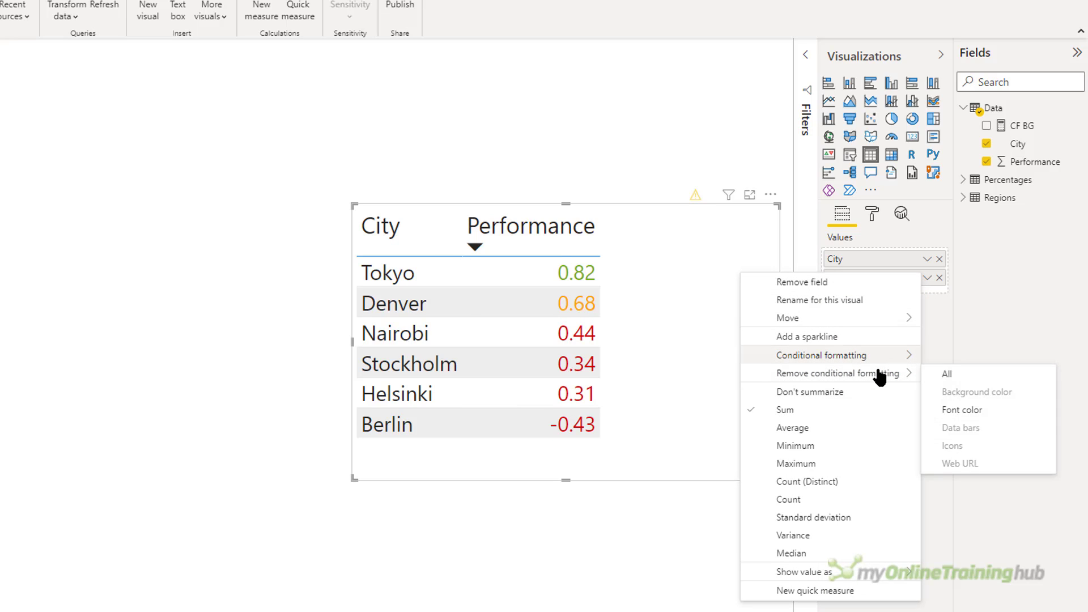
click(901, 412)
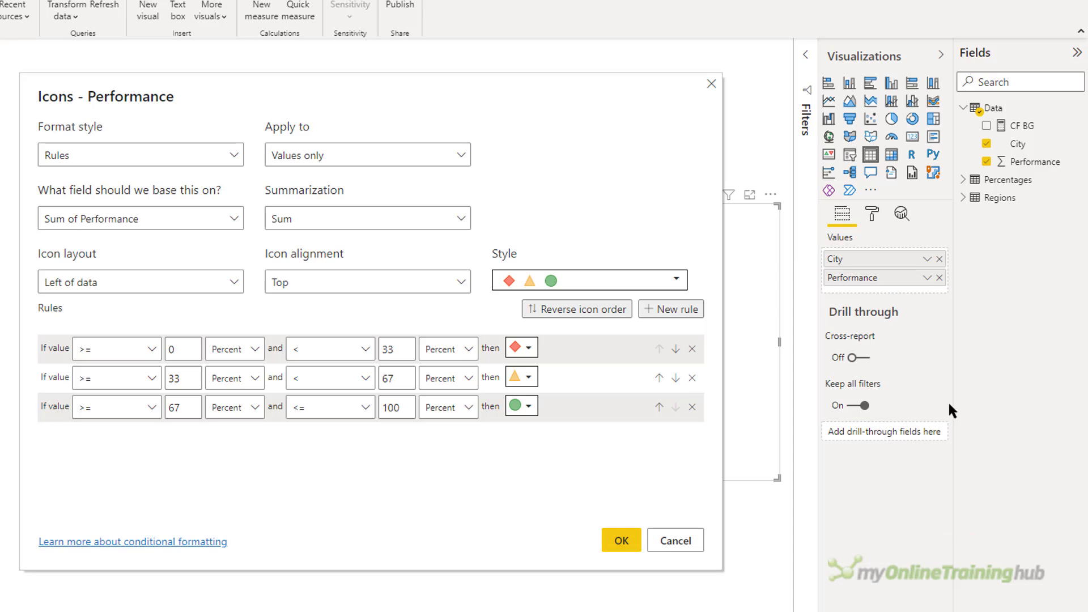
- Examine the available options for the icons' format style, apply-to scope, summarization, icon layout and icon alignment
click(113, 158)
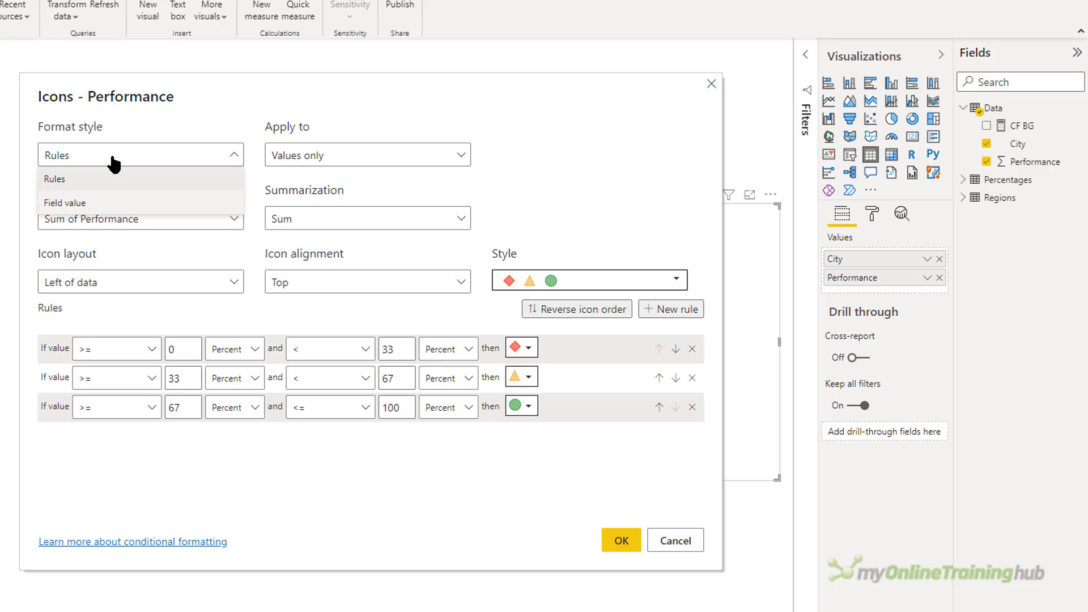
key(Tab)
key(space)
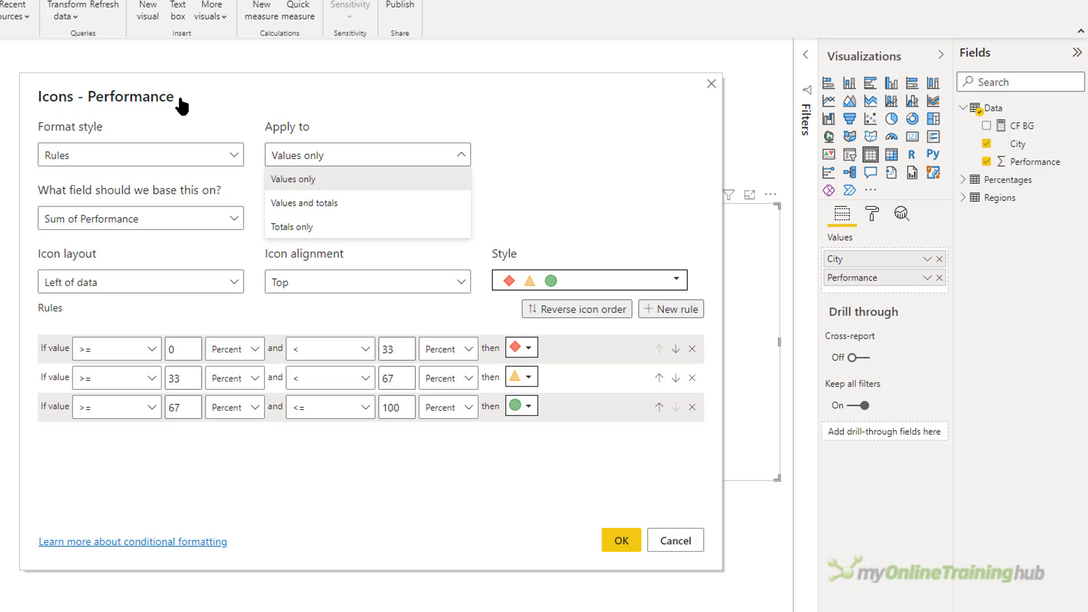
click(353, 77)
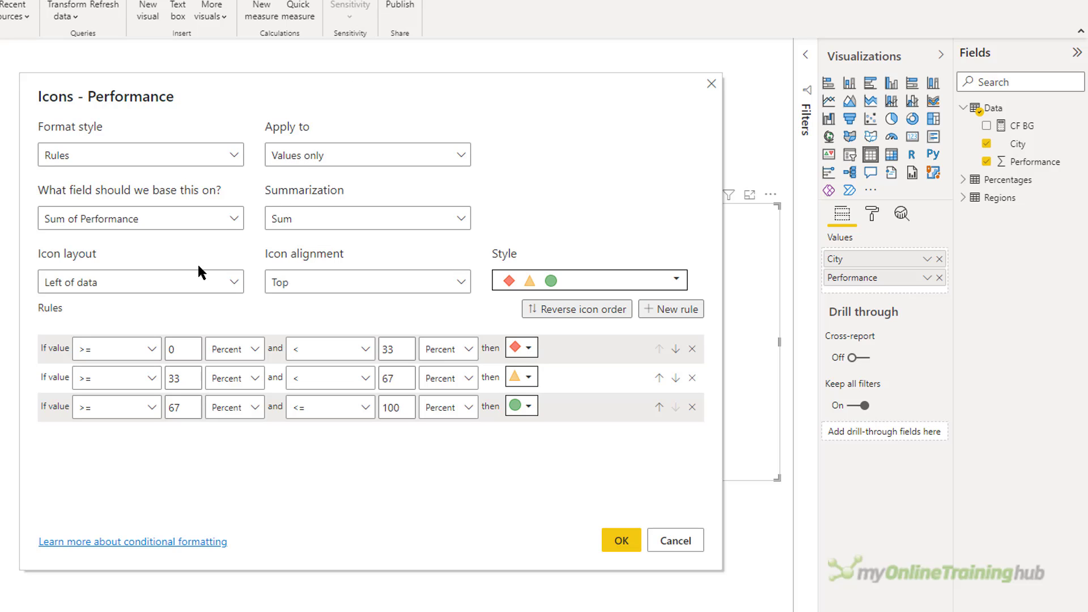
click(360, 221)
click(525, 196)
click(124, 289)
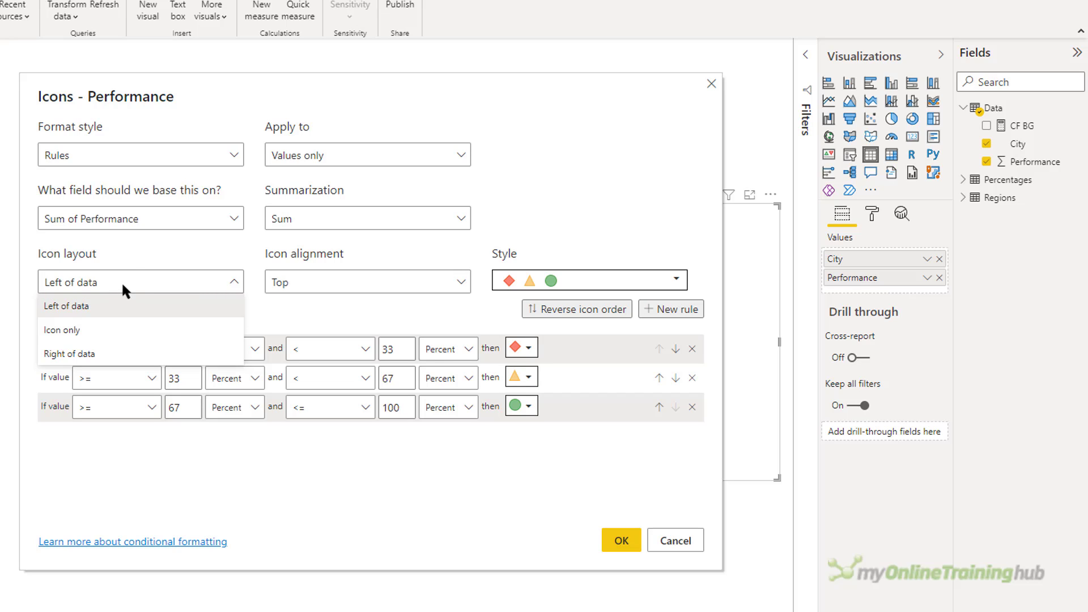
click(136, 256)
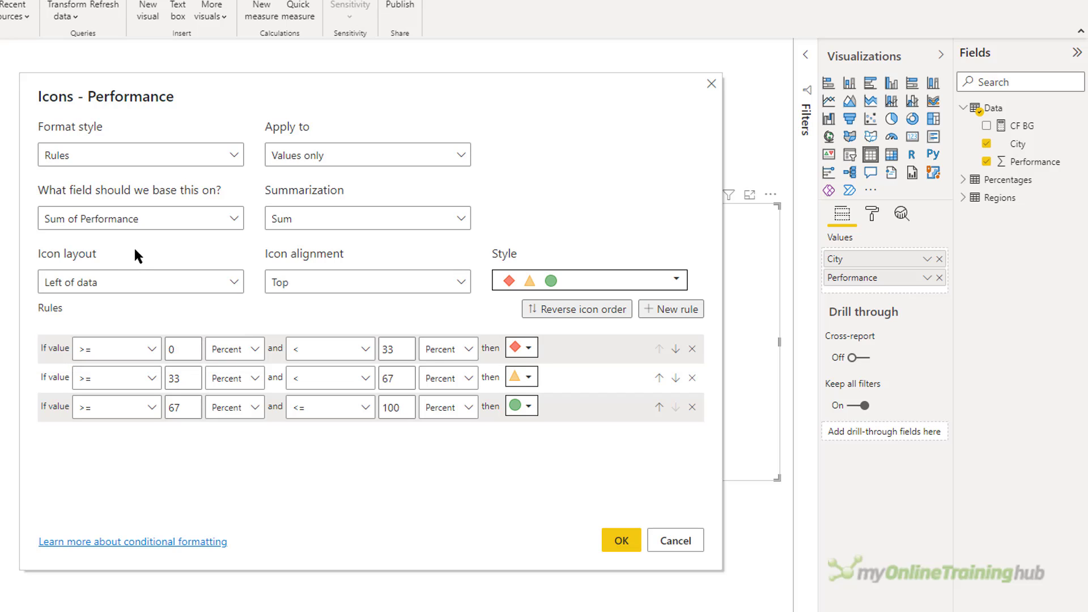
click(339, 288)
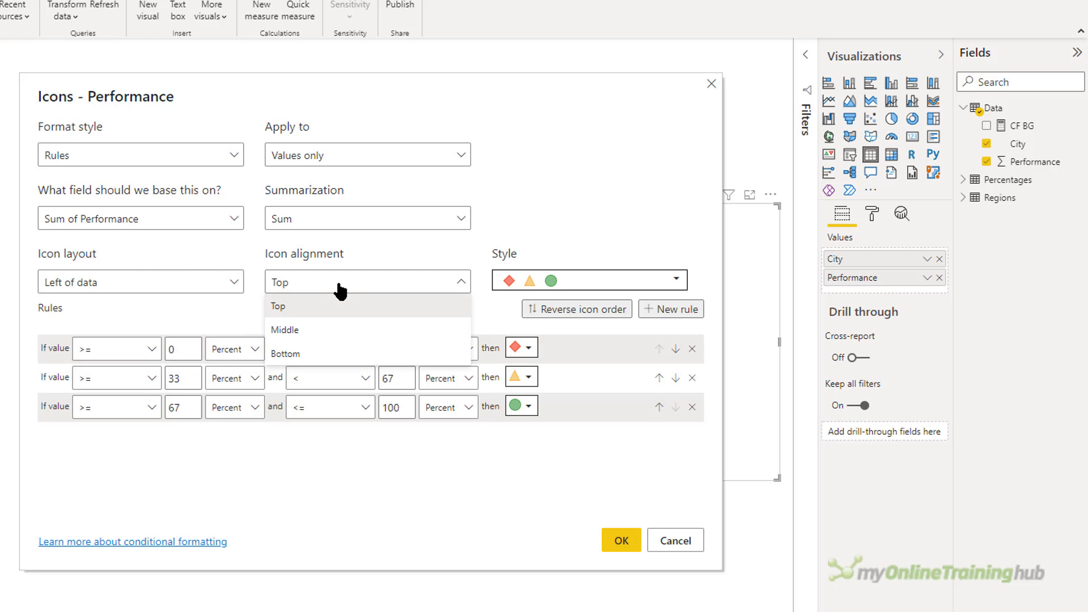
- Review the icon styles, keep the red diamond, yellow triangle and green circle set, and apply the percent-based icon rules to the Performance column
click(623, 280)
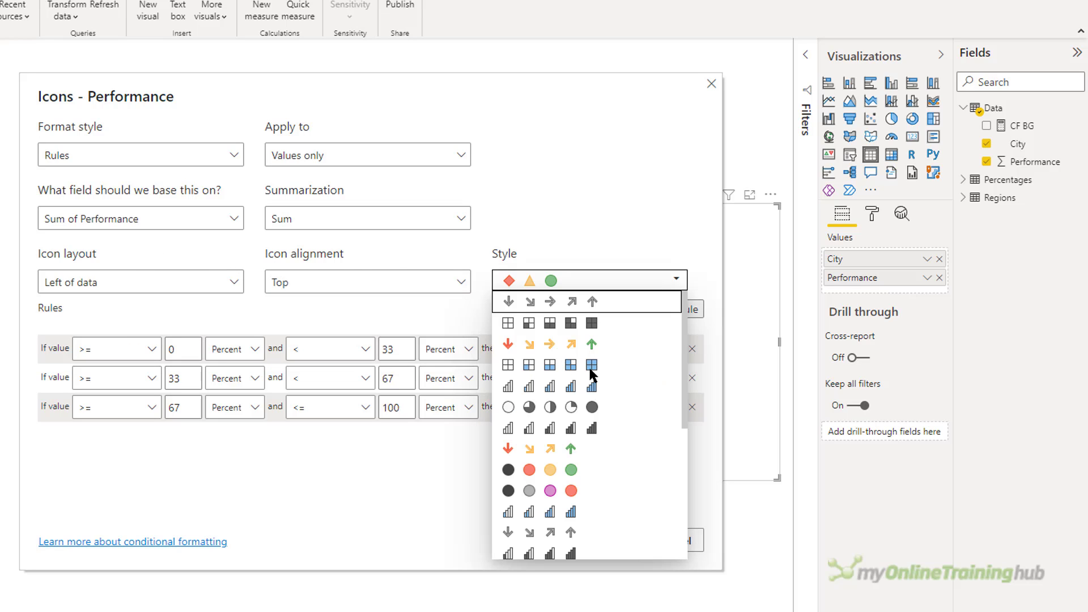
scroll(589, 374, down, 5)
scroll(589, 374, up, 5)
scroll(589, 368, down, 5)
scroll(589, 368, up, 5)
click(574, 199)
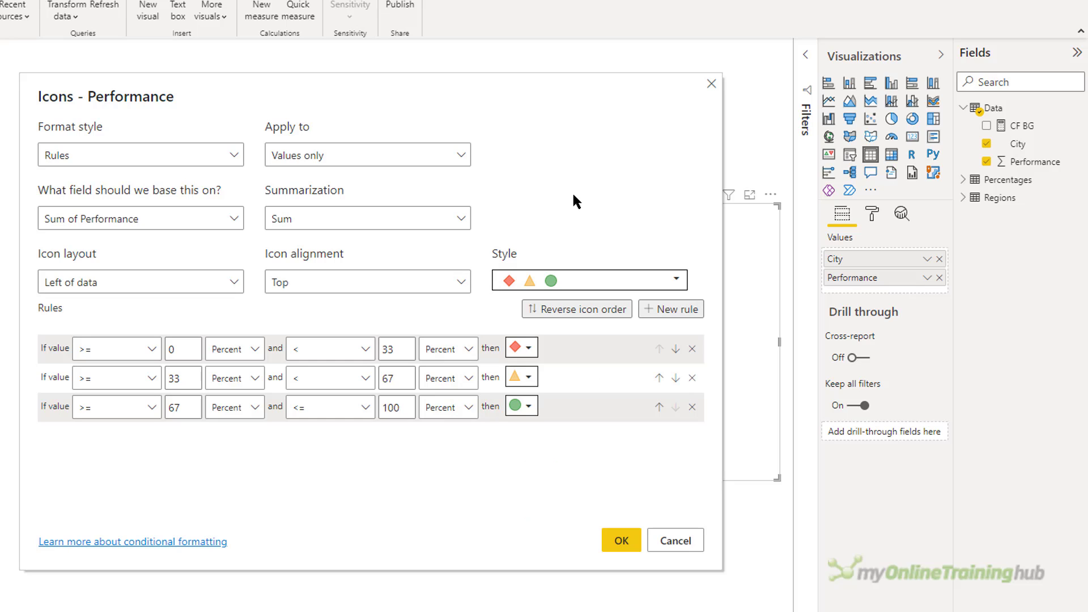
click(622, 540)
- Change the icon layout for the Performance column so that it shows only icons without the numbers
click(927, 277)
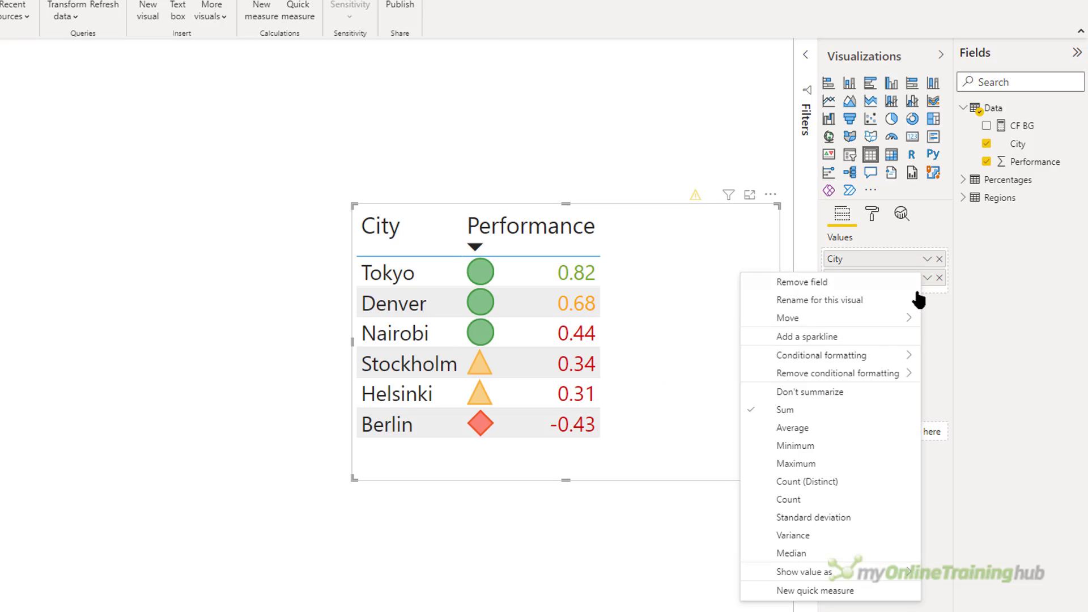
mouse_move(883, 347)
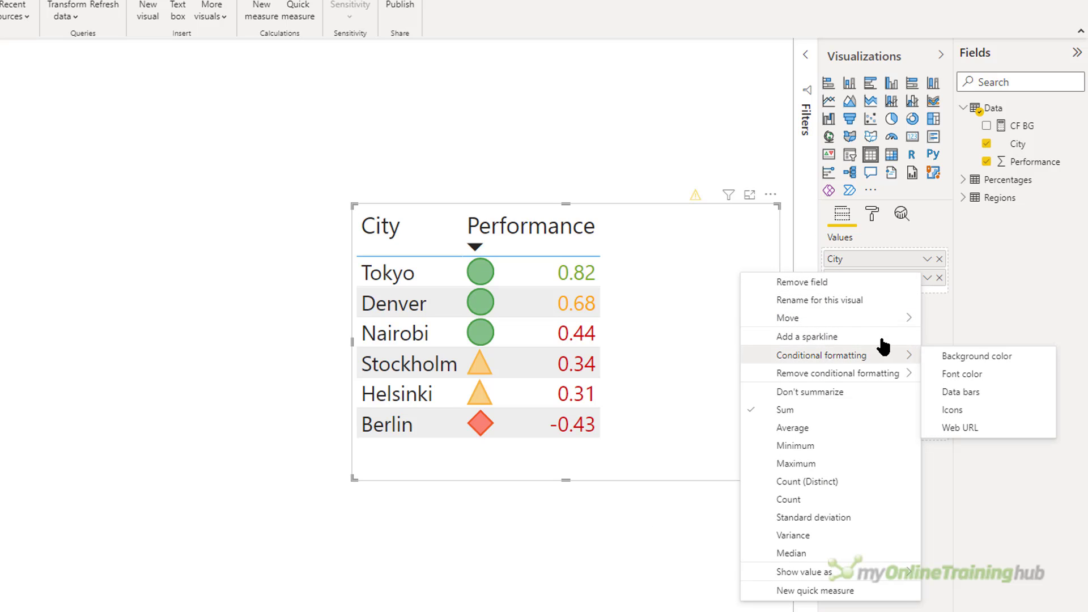
click(954, 412)
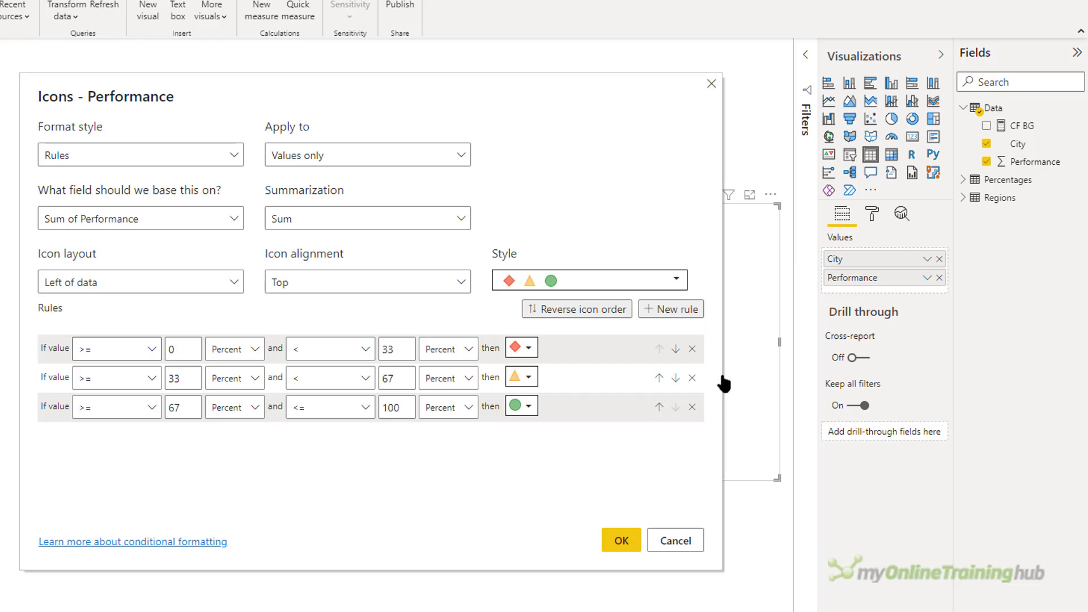
click(91, 286)
click(84, 328)
click(622, 539)
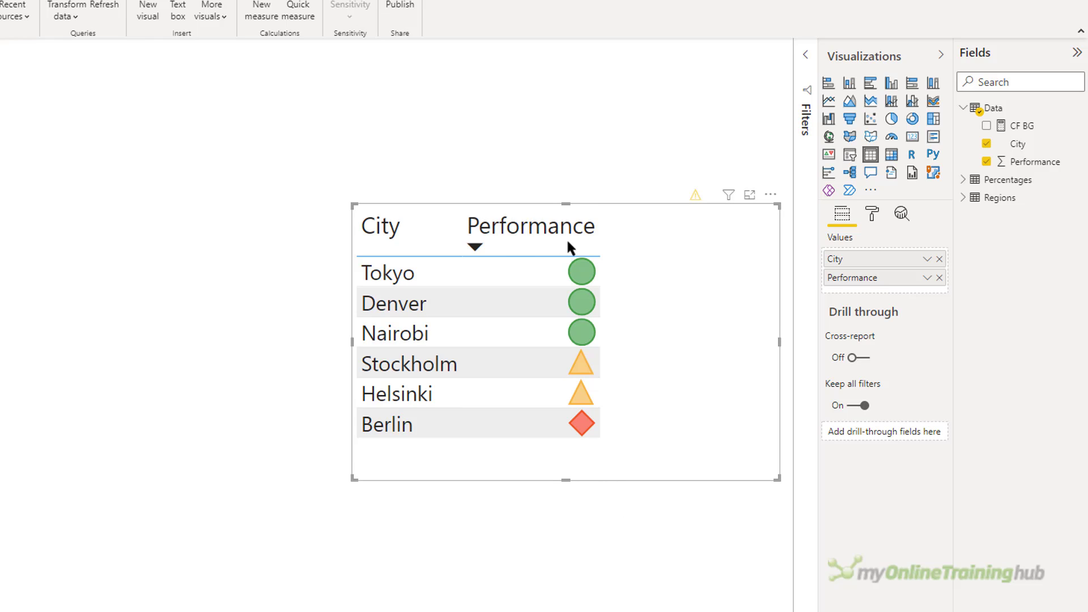
- Clear the Performance field's display name in the table visual
double_click(838, 277)
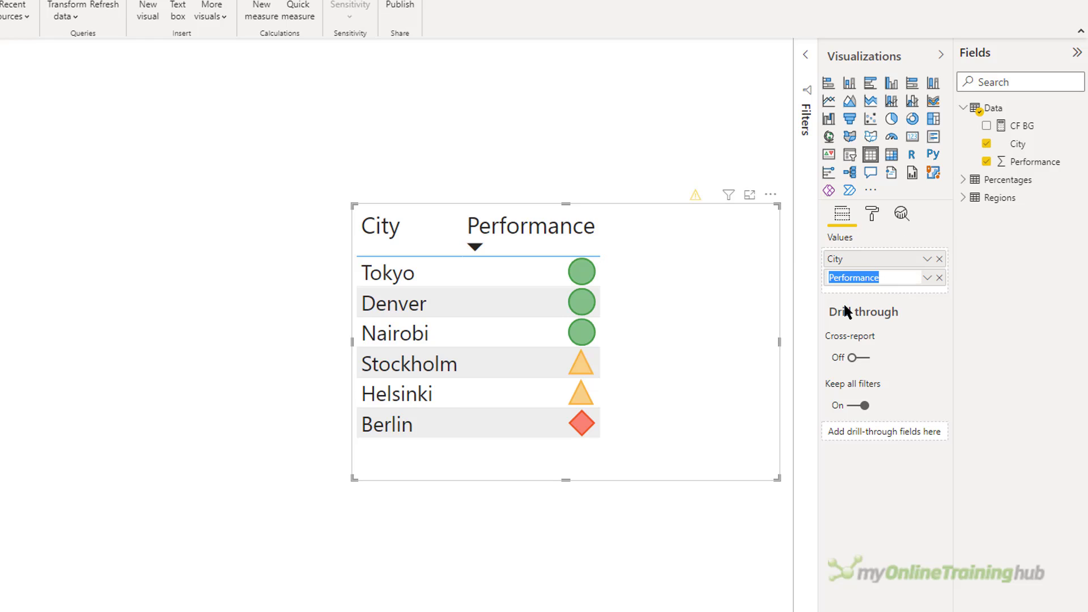
key(BackSpace)
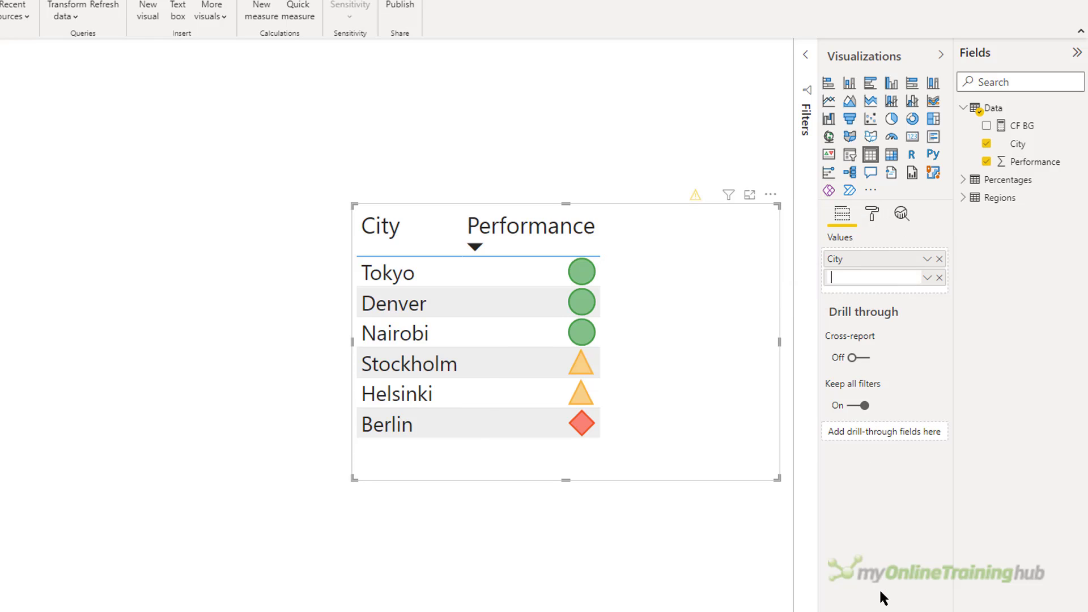
key(Return)
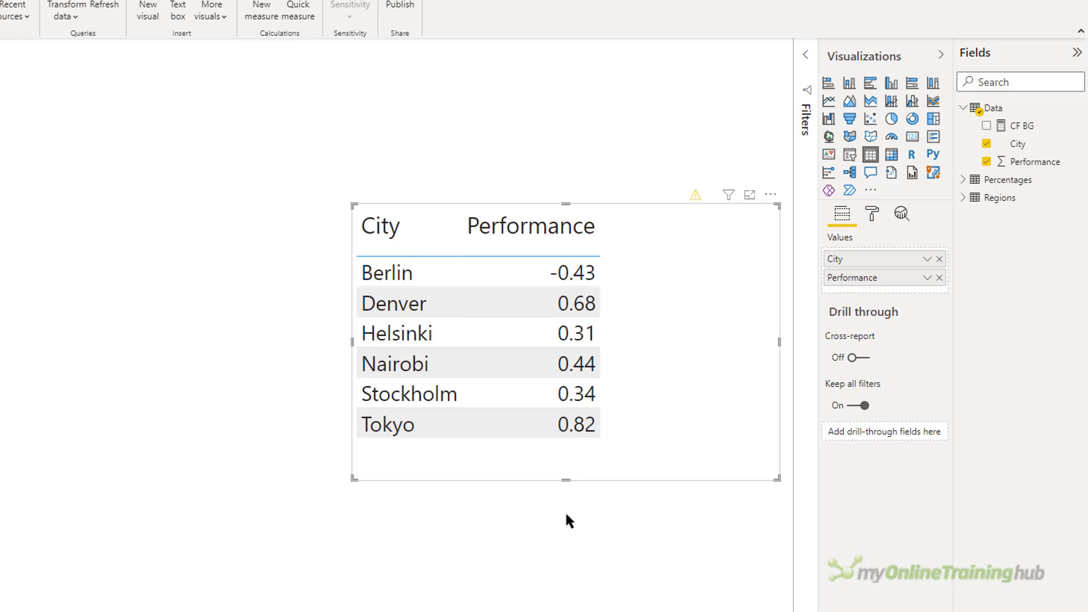
- Check which Data table fields are available for basing the Performance icons on a field value, without applying anything
click(927, 277)
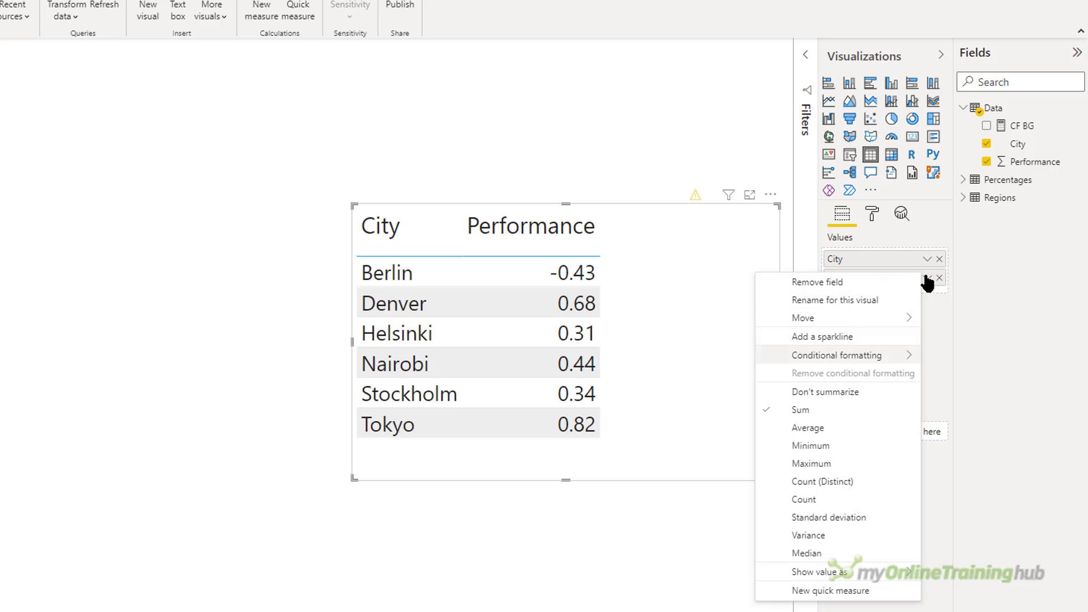
mouse_move(850, 355)
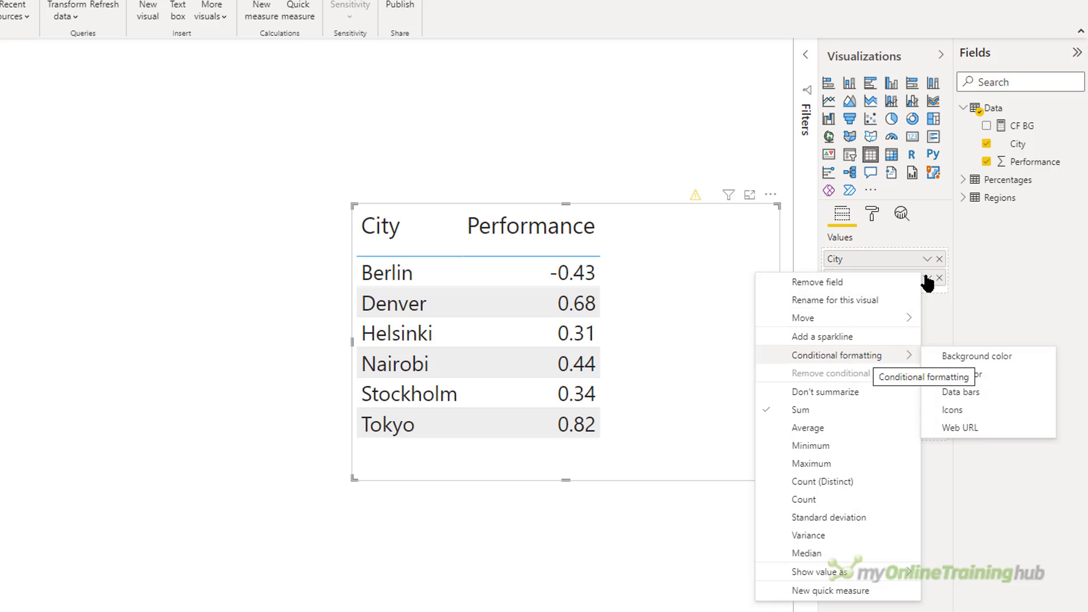
click(954, 418)
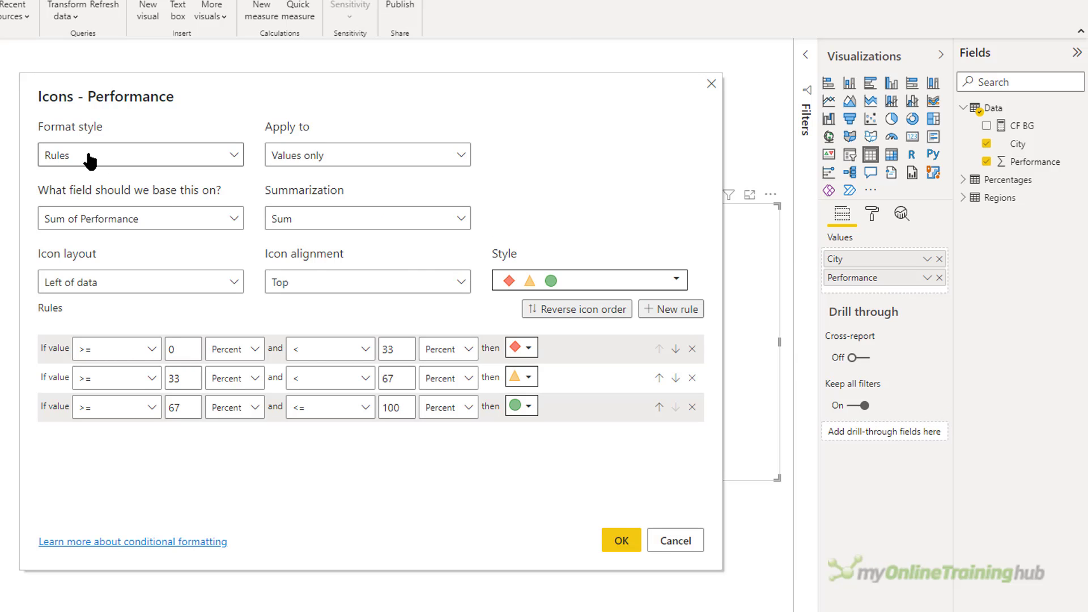
click(90, 155)
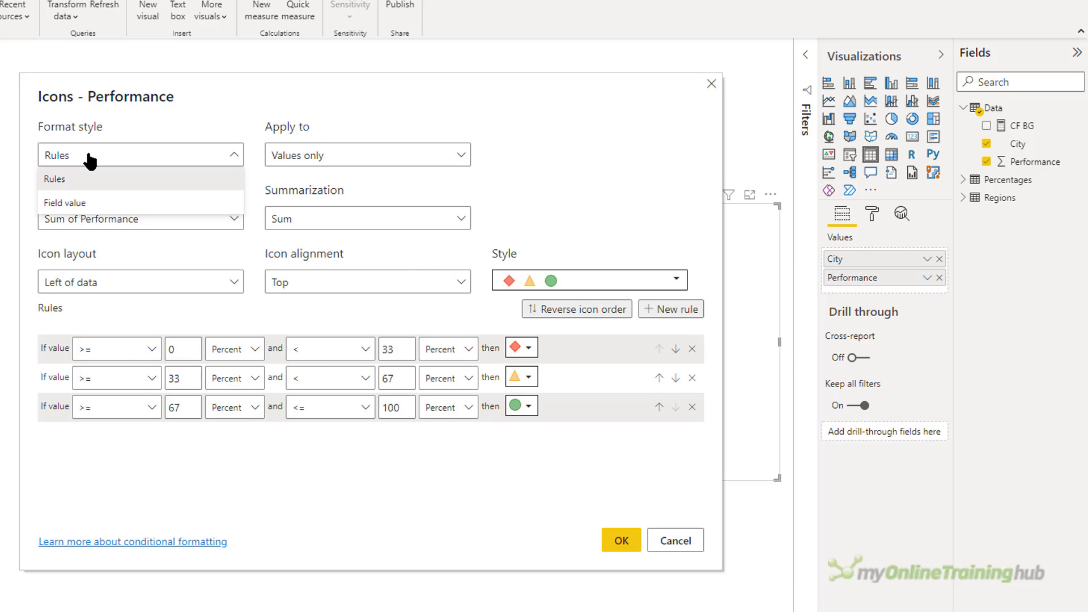
click(63, 204)
click(76, 216)
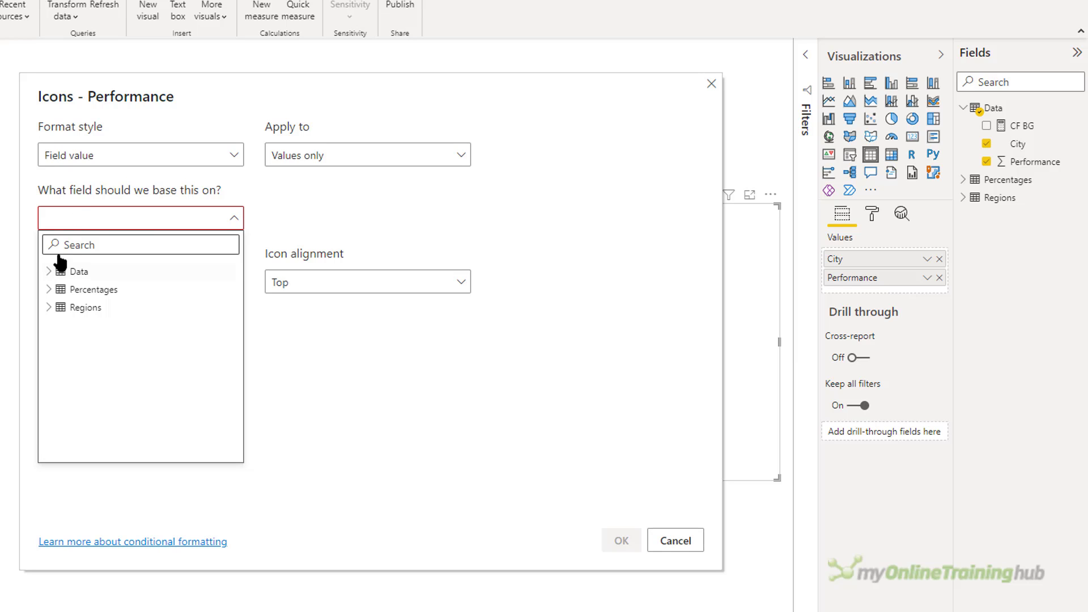
click(48, 271)
click(302, 344)
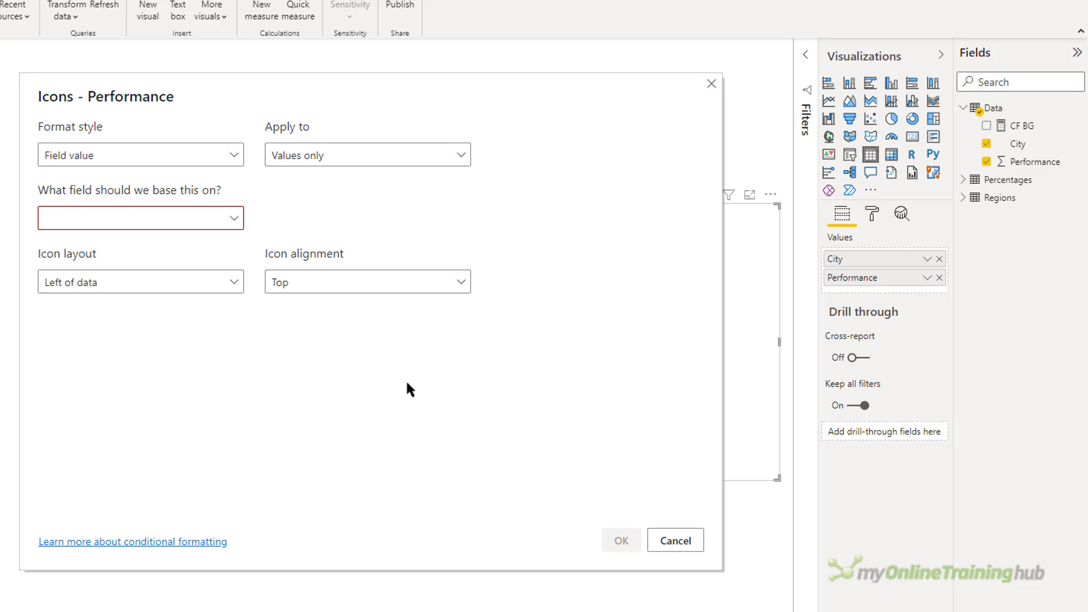
click(676, 541)
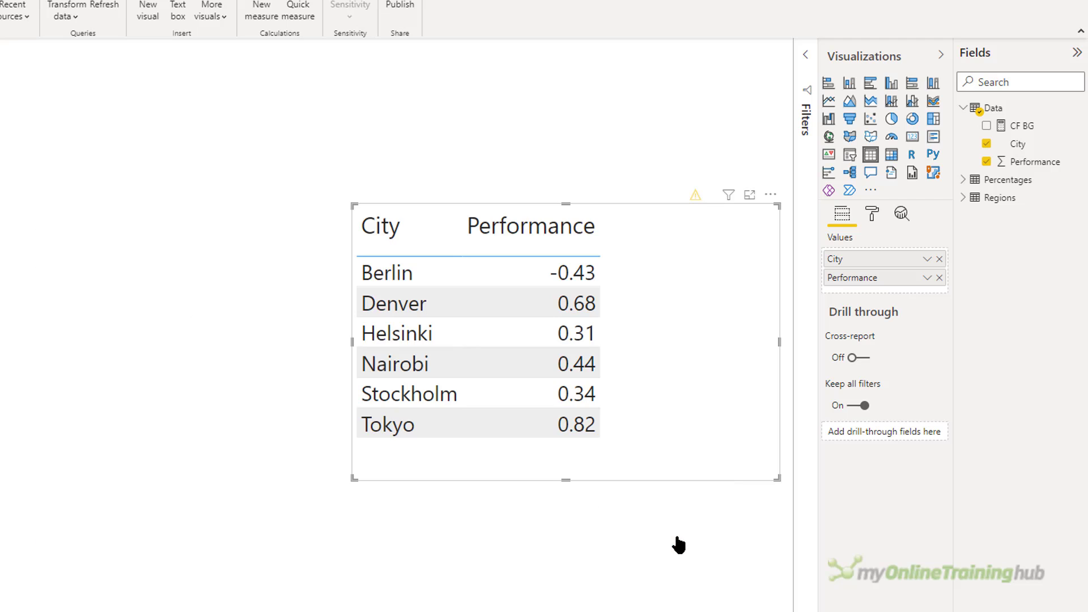
right_click(993, 112)
click(908, 116)
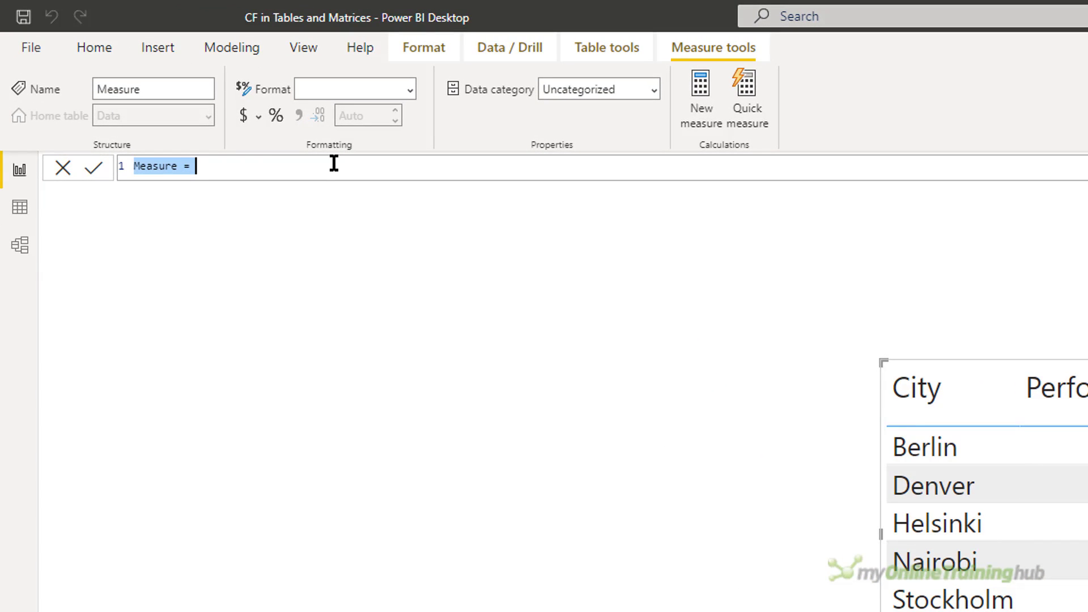
text(CF Icons =  SWITCH(      TRUE(),      SUM(Data[Performance]) < 0.5 , "https://d13ot9o61jdzpp.cloudfront.net/images/bad.png",      SUM(Data[Performance]) < 0.75 , "https://d13ot9o61jdzpp.cloudfront.net/images/neutral.png",      "https://d13ot9o61jdzpp.cloudfront.net/images/good.png"  ))
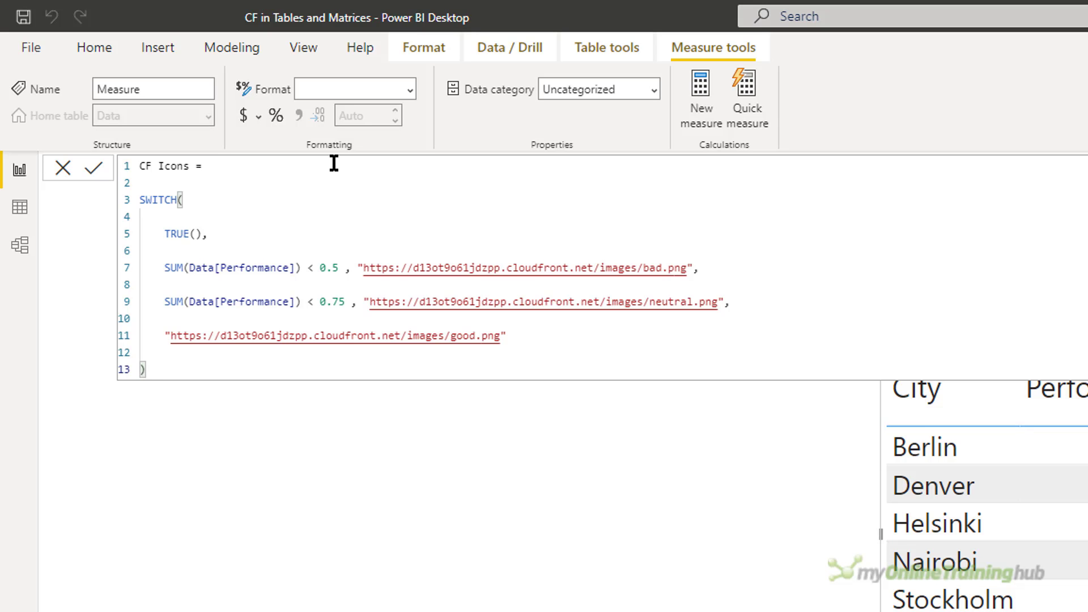
key(Return)
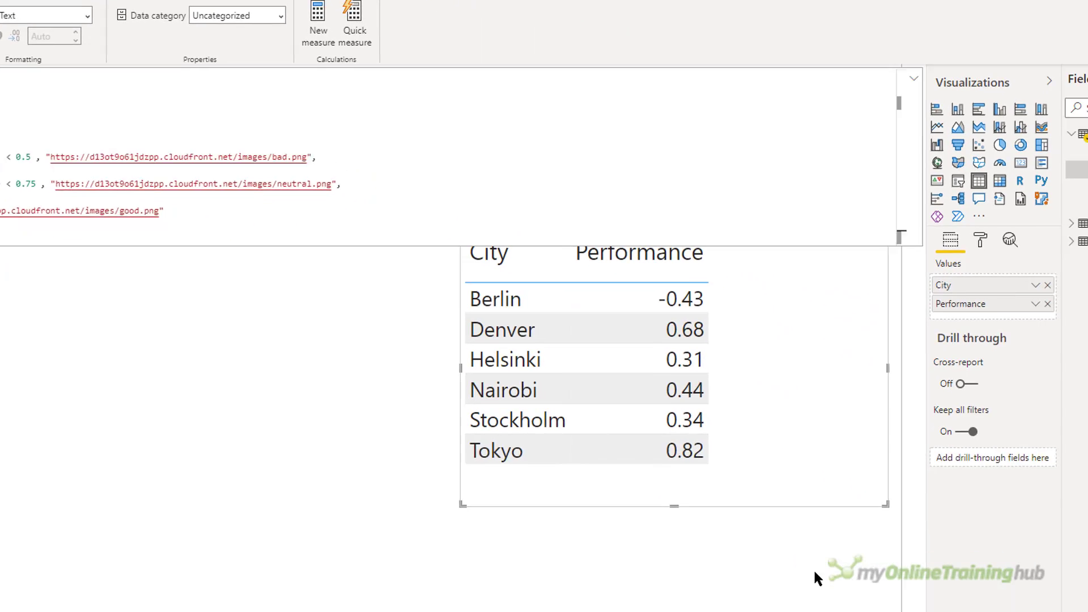
click(817, 449)
- Apply icons to the Performance column by field value, based on the CF Icons measure
click(1026, 301)
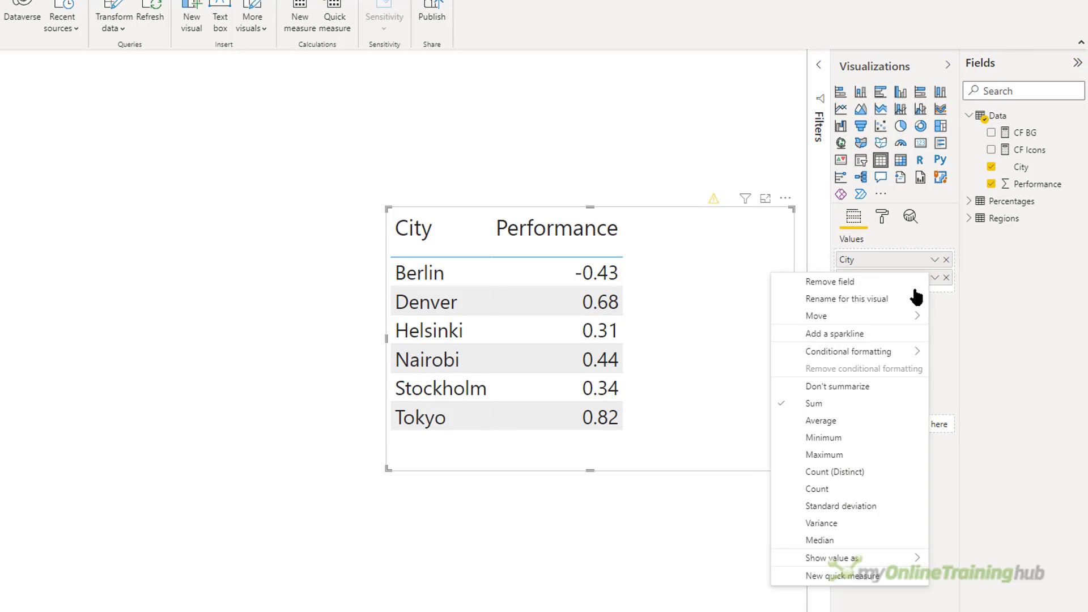
mouse_move(891, 355)
click(964, 405)
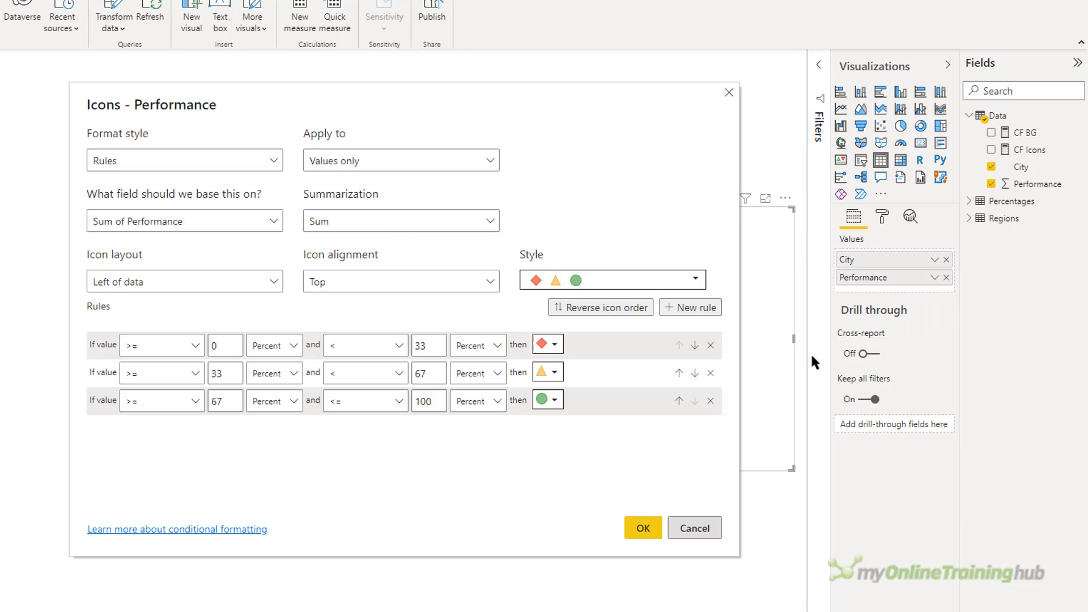
click(113, 158)
click(112, 203)
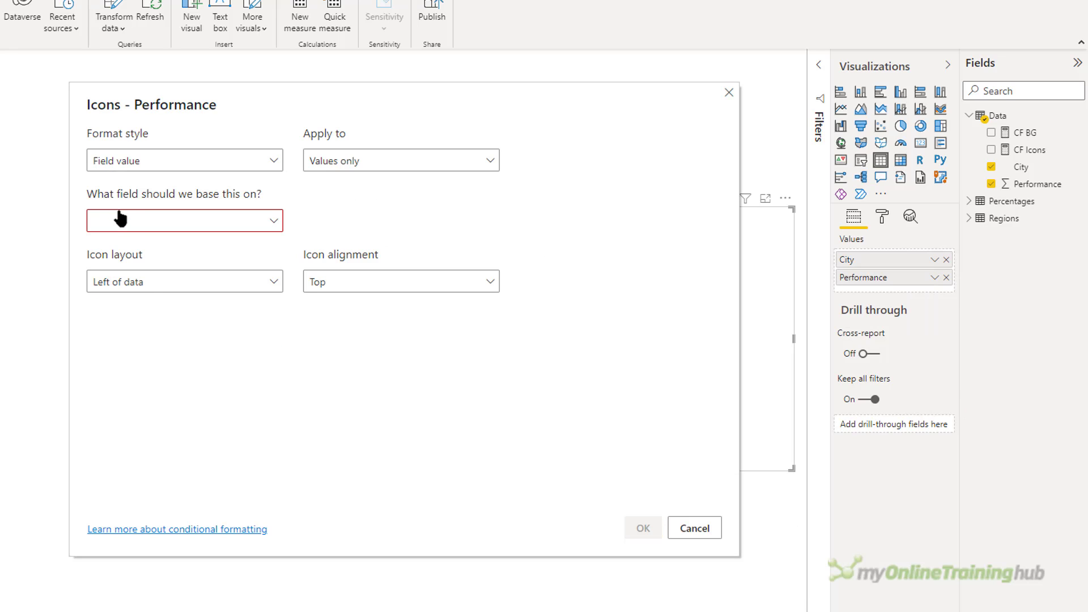
click(122, 220)
click(97, 272)
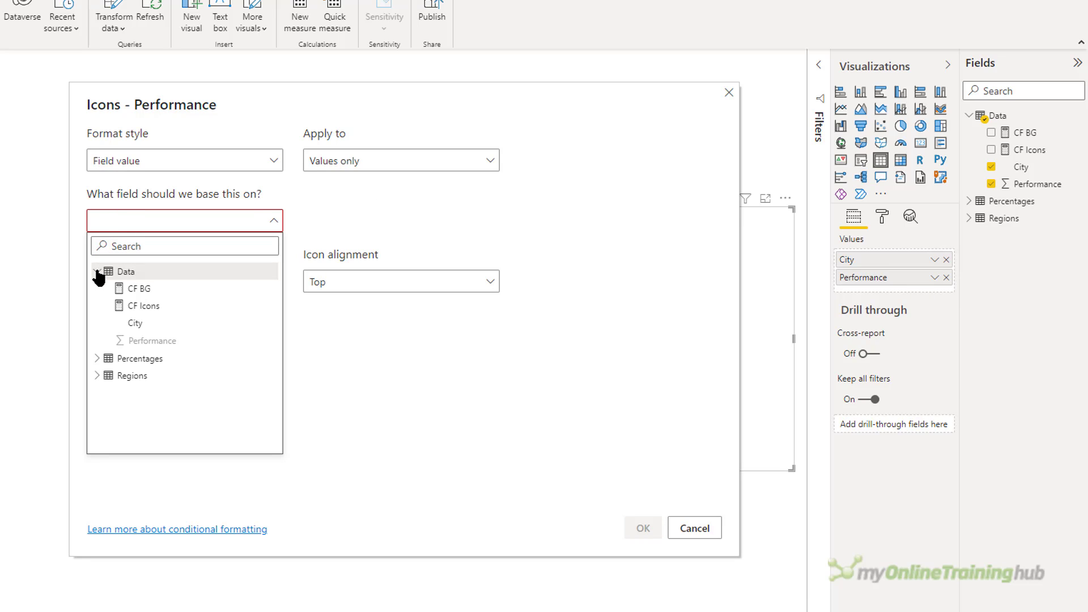
click(178, 308)
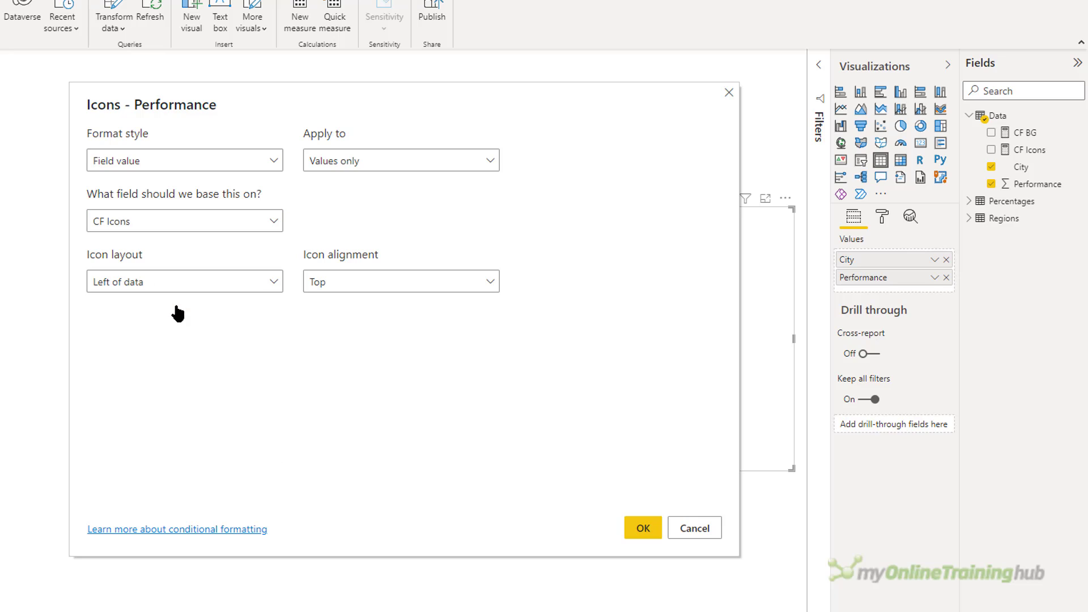
click(643, 527)
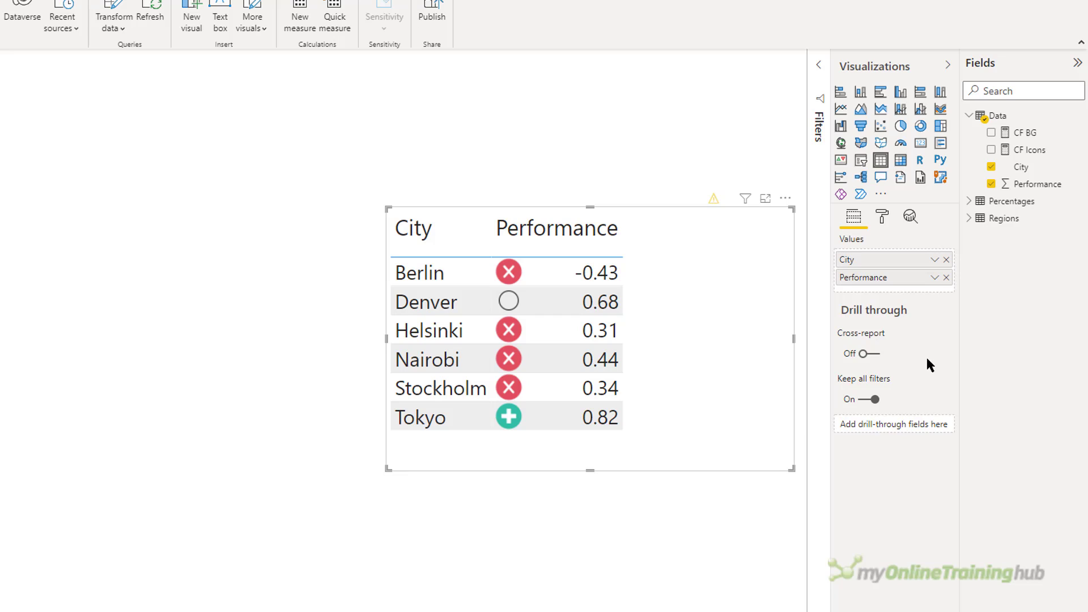
- Examine the Web URL conditional formatting settings for the City column, including the format style choices, without applying anything
mouse_move(929, 364)
mouse_move(947, 336)
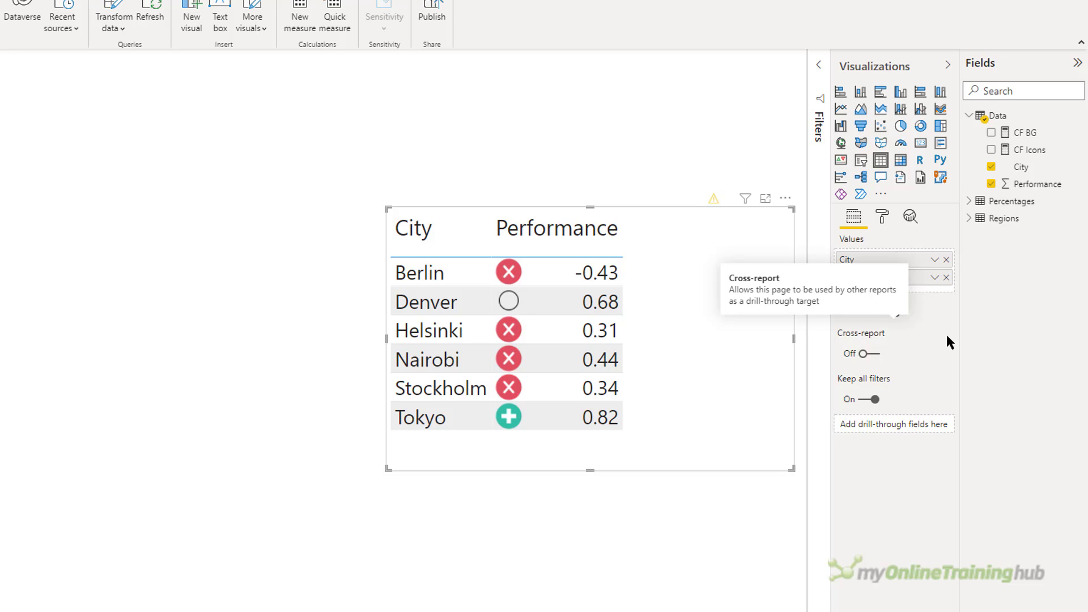
click(935, 259)
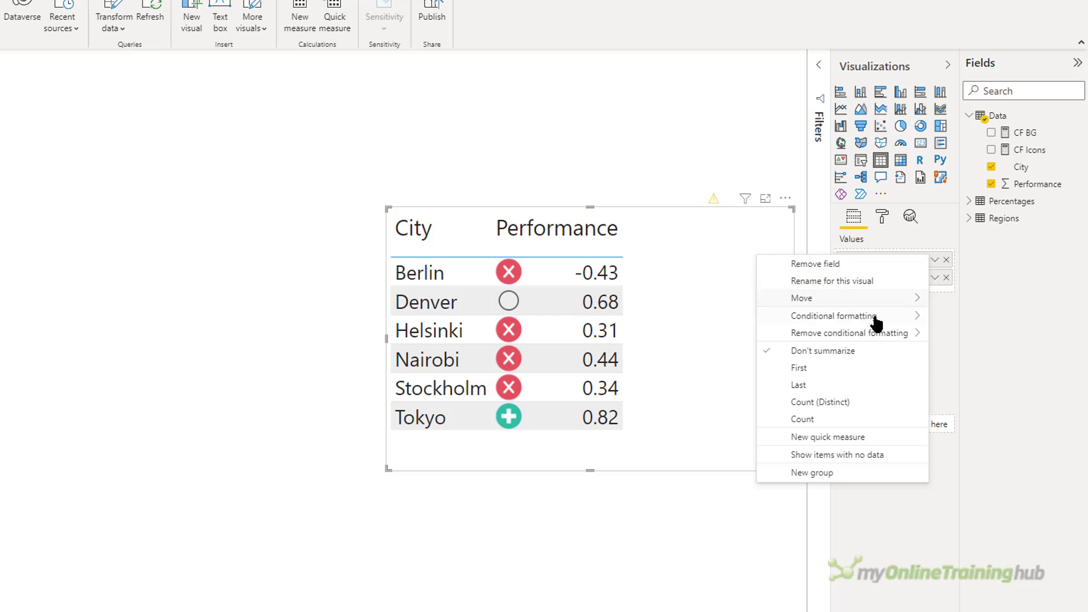
mouse_move(876, 327)
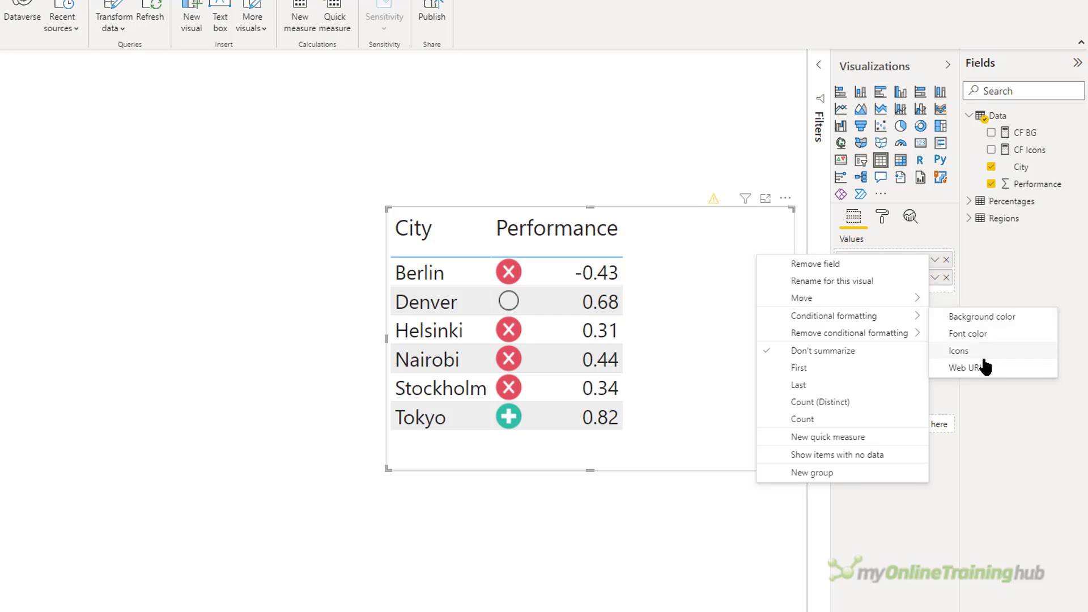
click(981, 374)
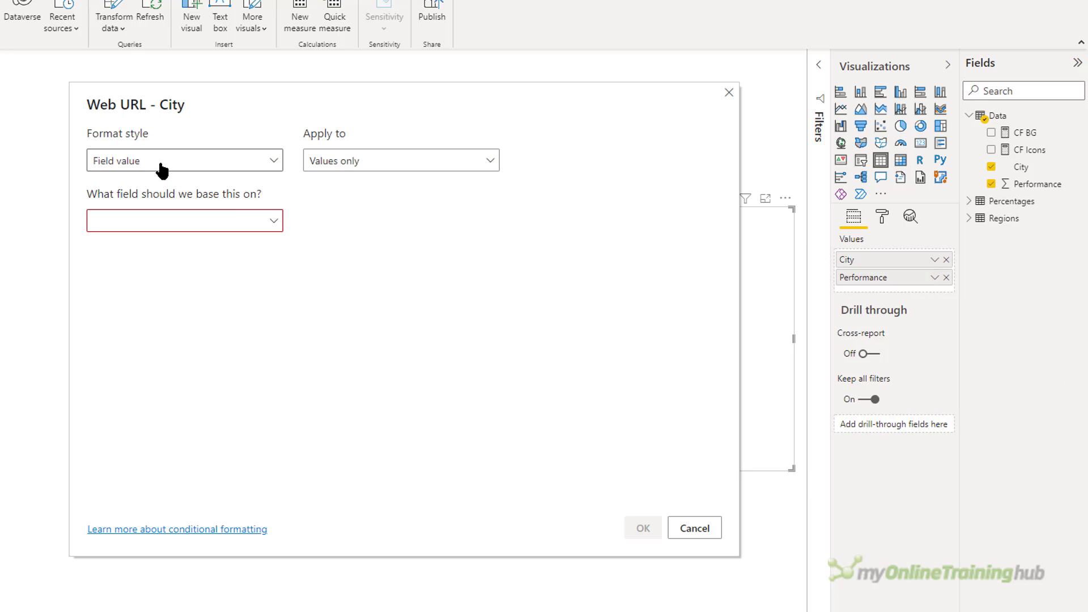
click(160, 165)
click(158, 186)
click(160, 164)
click(161, 187)
click(694, 529)
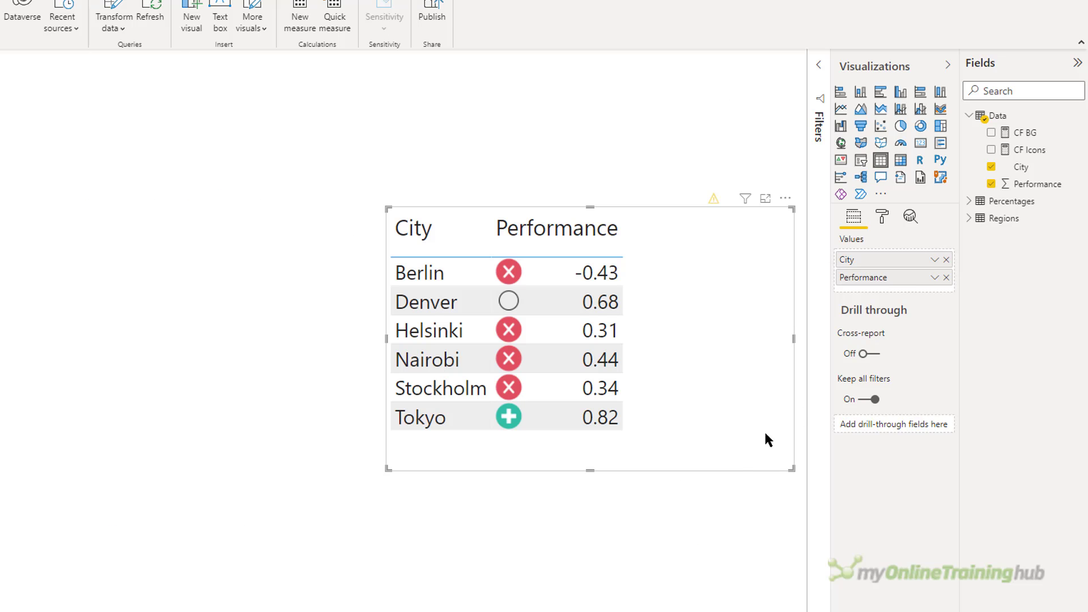
right_click(1005, 119)
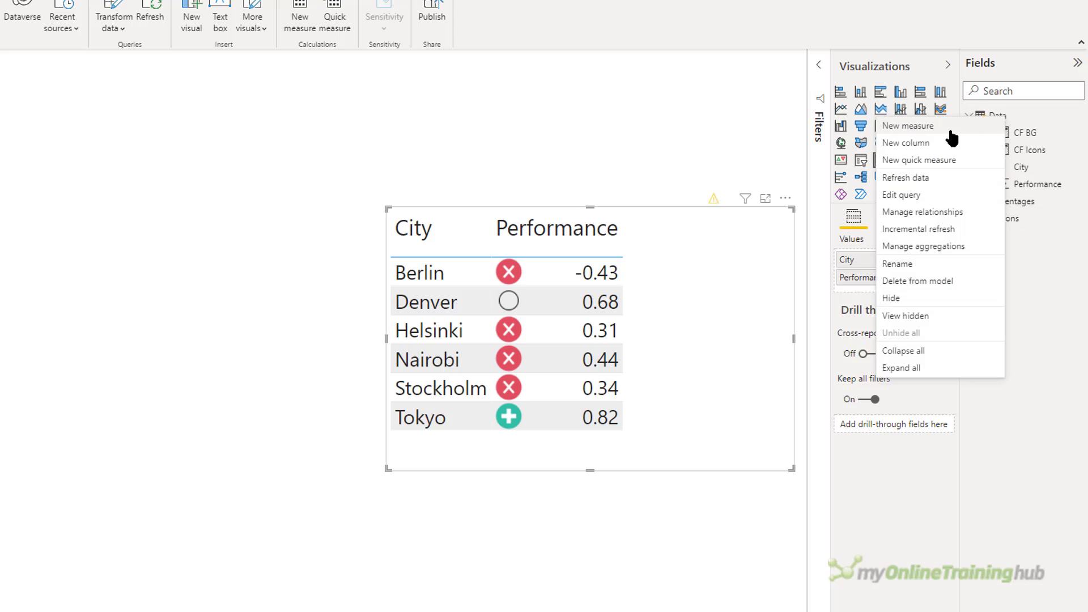
click(918, 127)
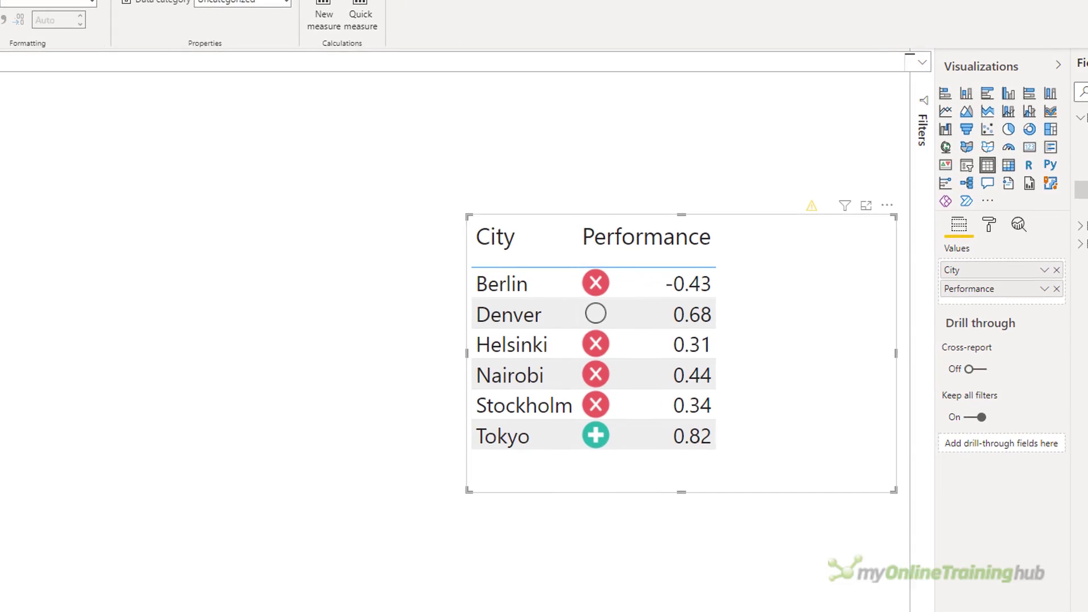
text(CF URL =  SWITCH(      MIN('Data'[City]),      "Berlin", "https://en.wikipedia.org/wiki/Berlin",      "Denver", "https://en.wikipedia.org/wiki/Denver",      "Helsinki", "https://en.wikipedia.org/wiki/Helsinki",      "Nairobi", "https://en.wikipedia.org/wiki/Nairobi",      "Stockholm", "https://en.wikipedia.org/wiki/Stockholm",      "Tokyo", "https://en.wikipedia.org/wiki/Tokyo",      ""  ))
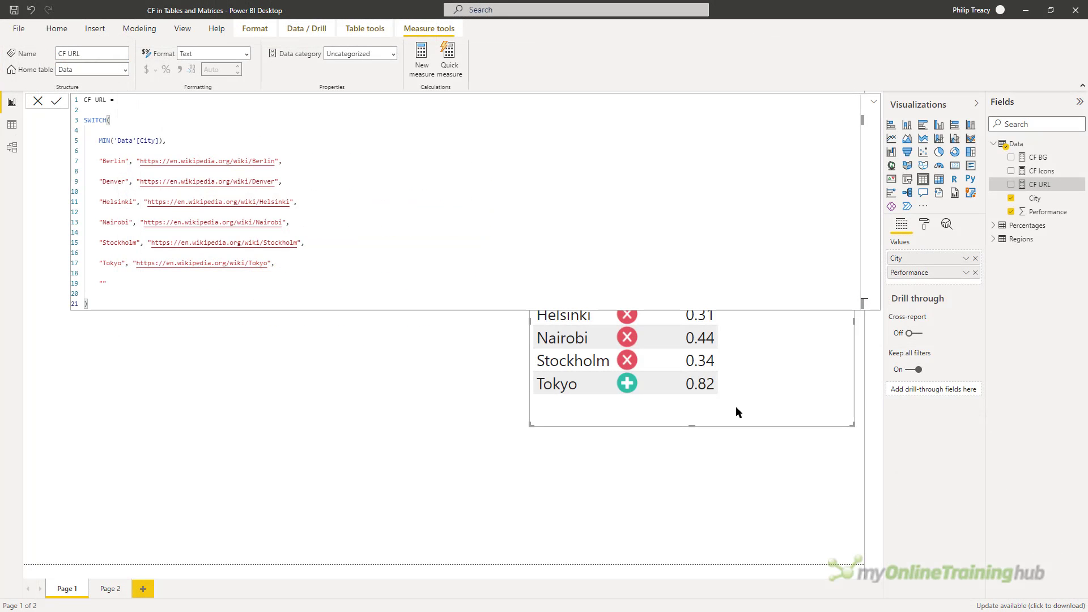
click(735, 413)
- Apply Web URL conditional formatting to the City column by field value, based on the CF URL measure
click(964, 259)
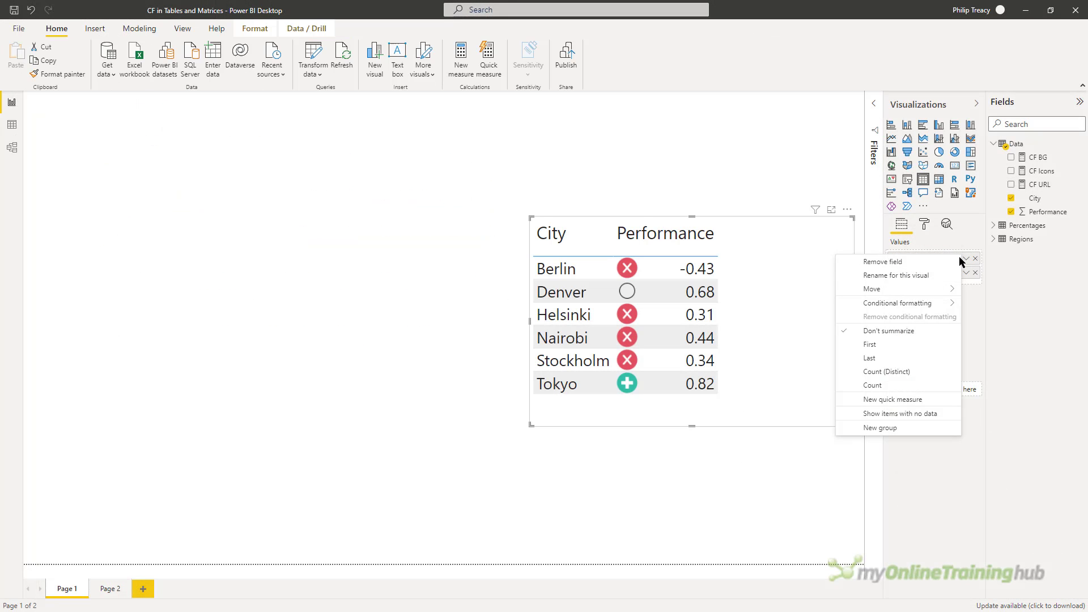
mouse_move(930, 303)
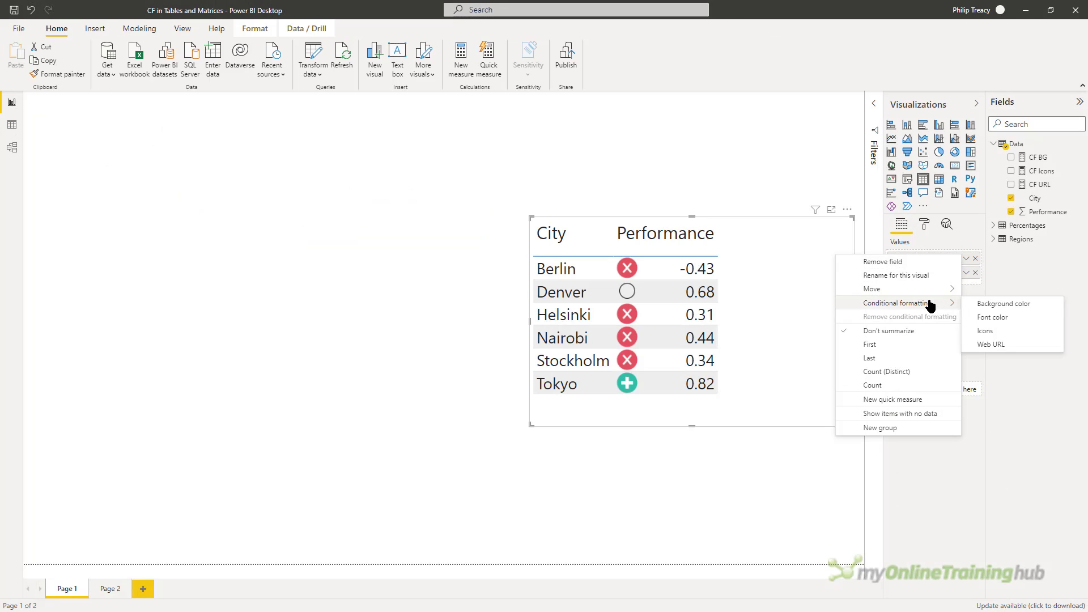
click(996, 346)
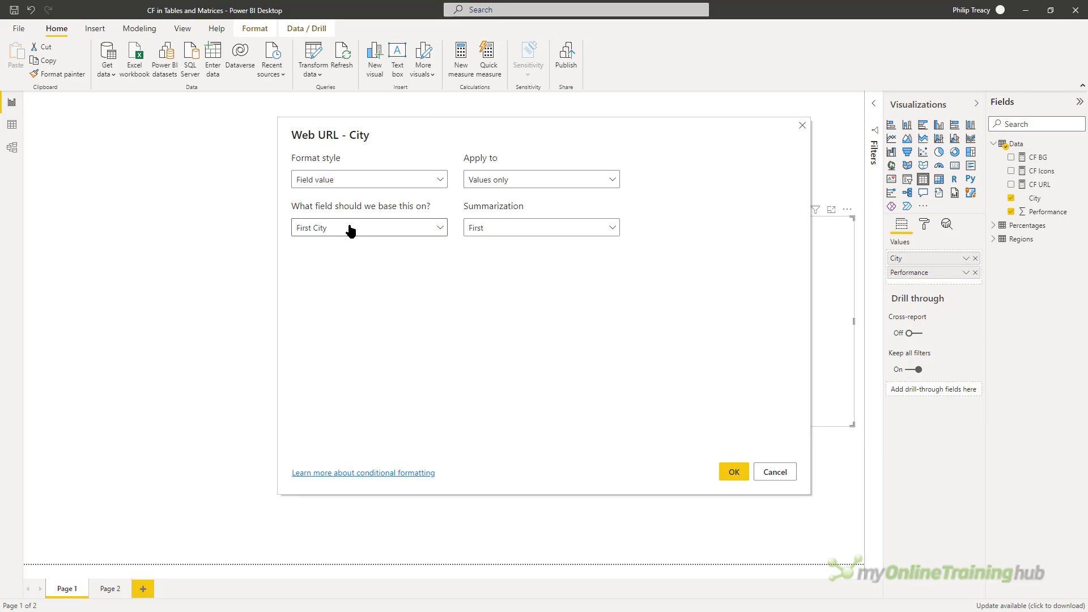
click(350, 230)
click(299, 269)
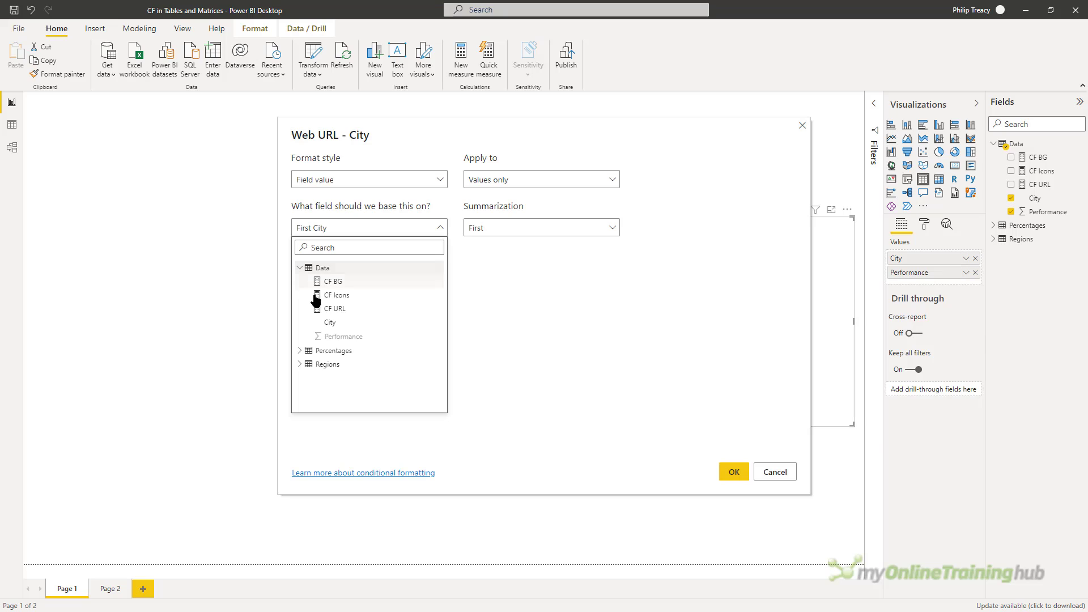
click(344, 310)
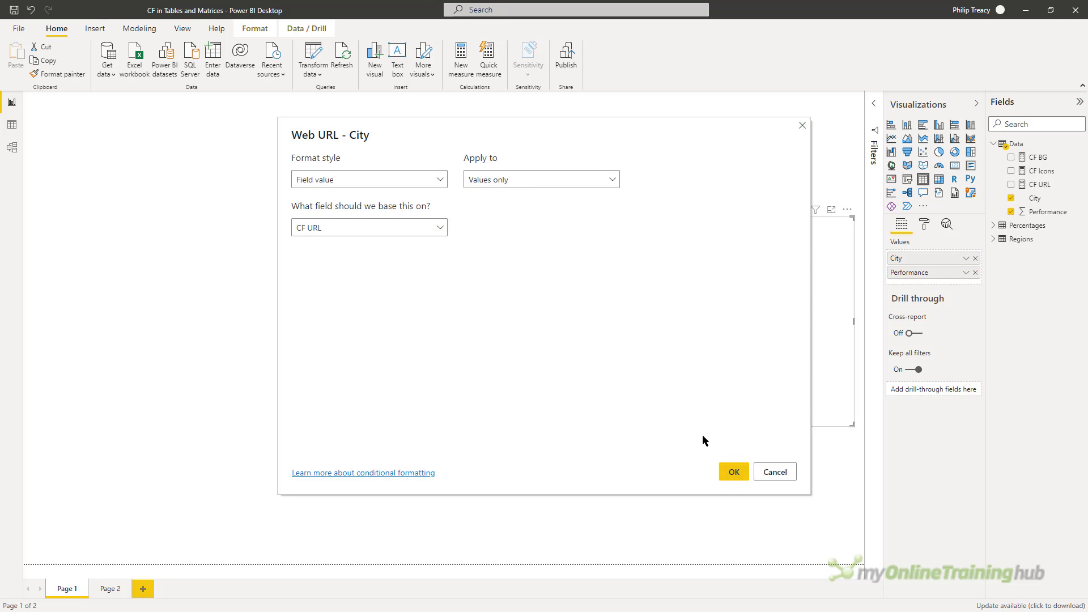
click(733, 474)
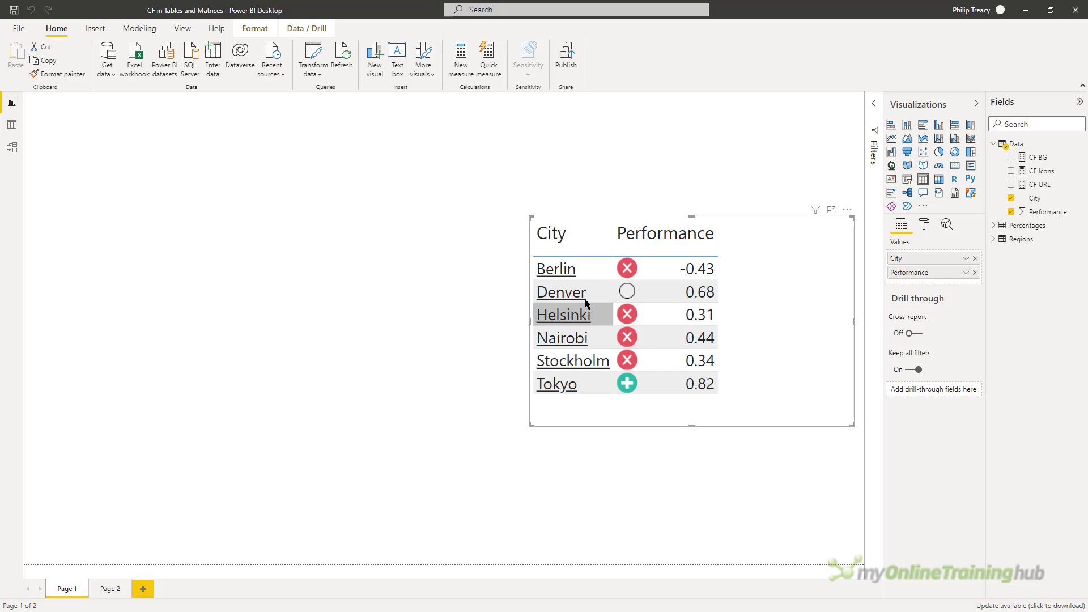